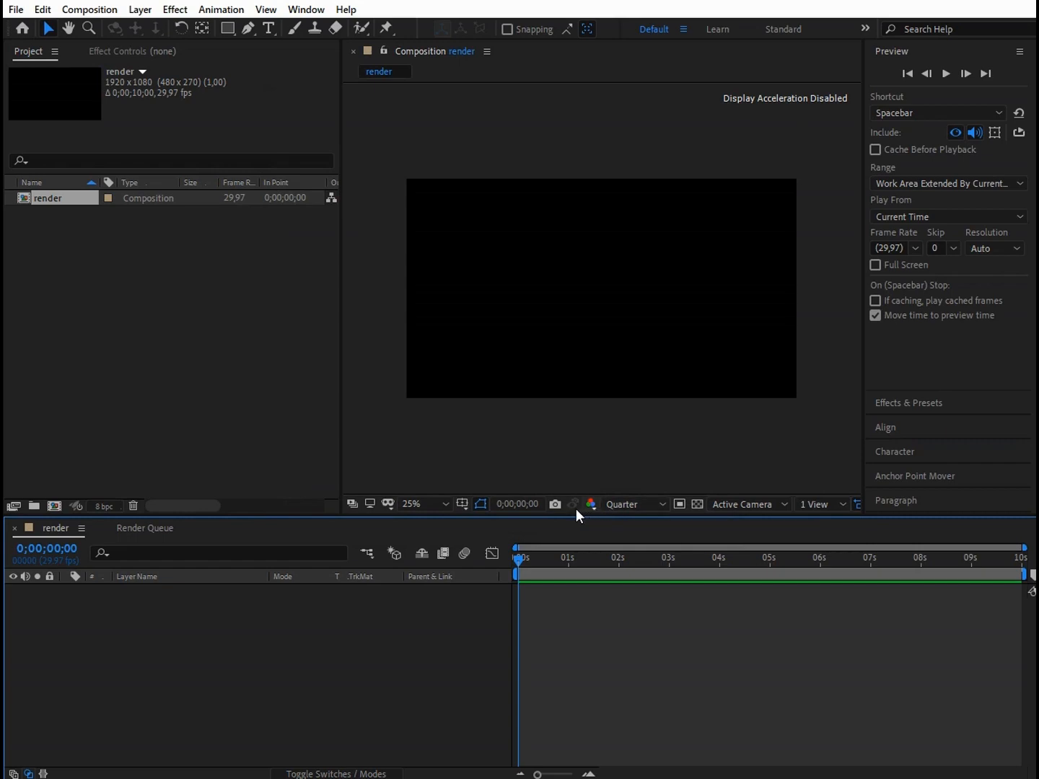
- Import the Great_White_Shark_2 OBJ file into the project as footage
{"action": "double_click", "coordinate": [228, 427]}
{"action": "left_click", "coordinate": [474, 195]}
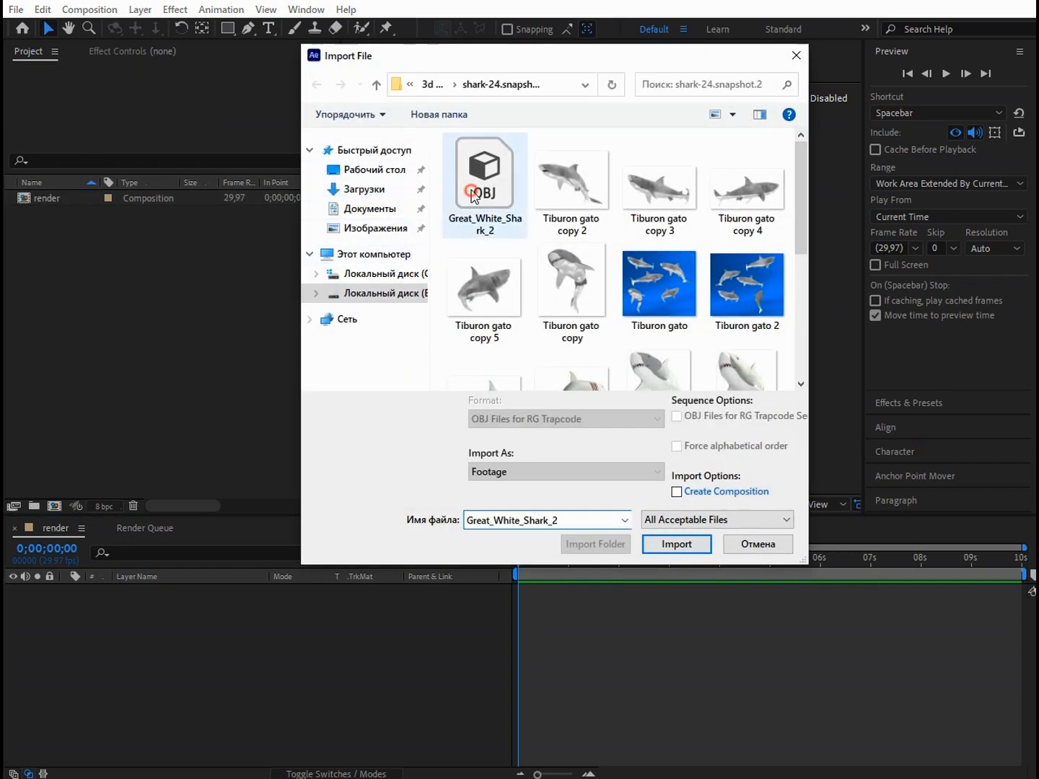
{"action": "left_click", "coordinate": [682, 545]}
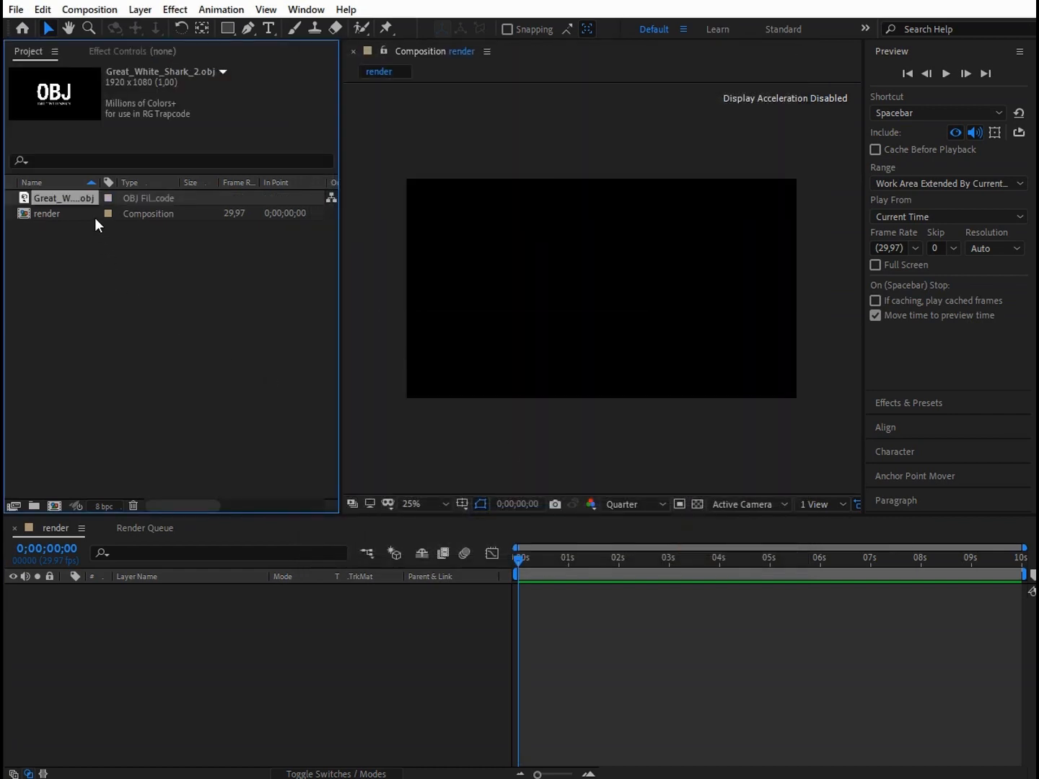
- Create a solid named FormOBJ in the render composition and add the Great_White_Shark_2.obj footage beneath it
{"action": "right_click", "coordinate": [134, 630]}
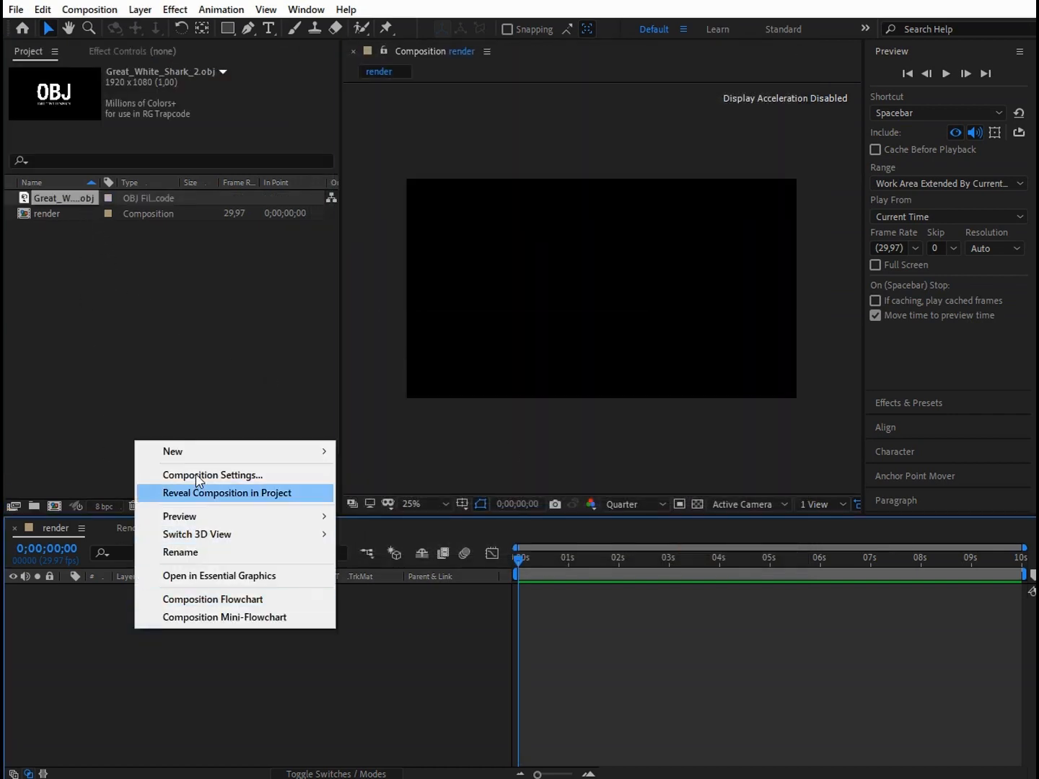
{"action": "mouse_move", "coordinate": [198, 456]}
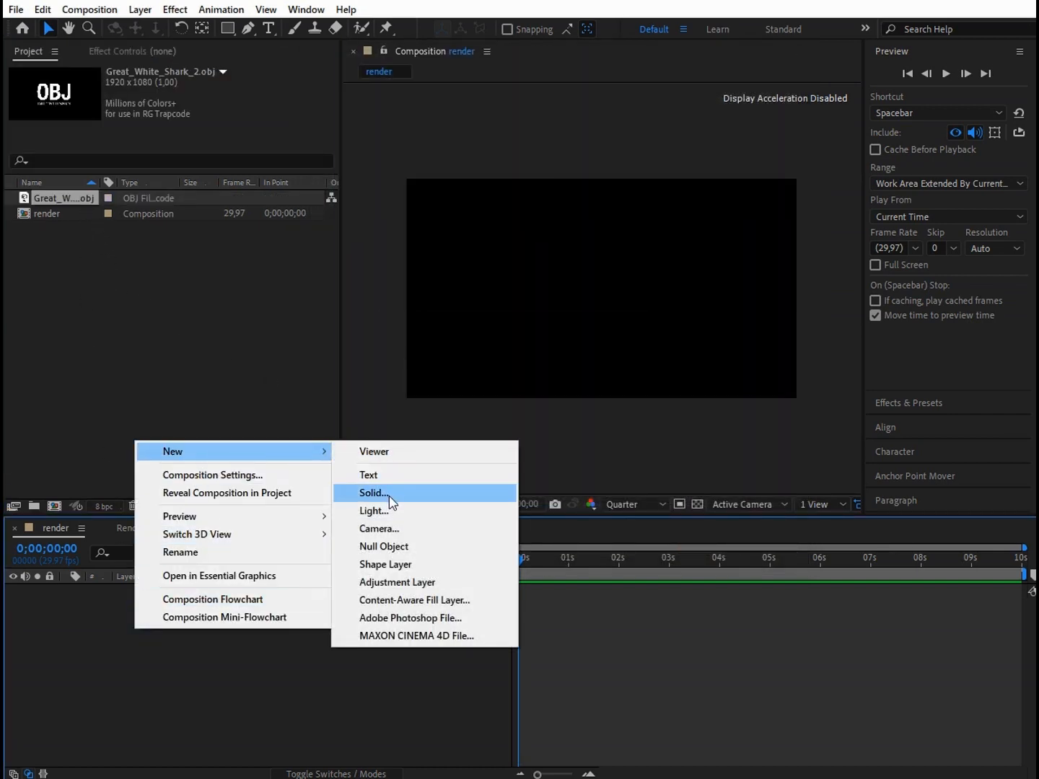
{"action": "left_click", "coordinate": [389, 492]}
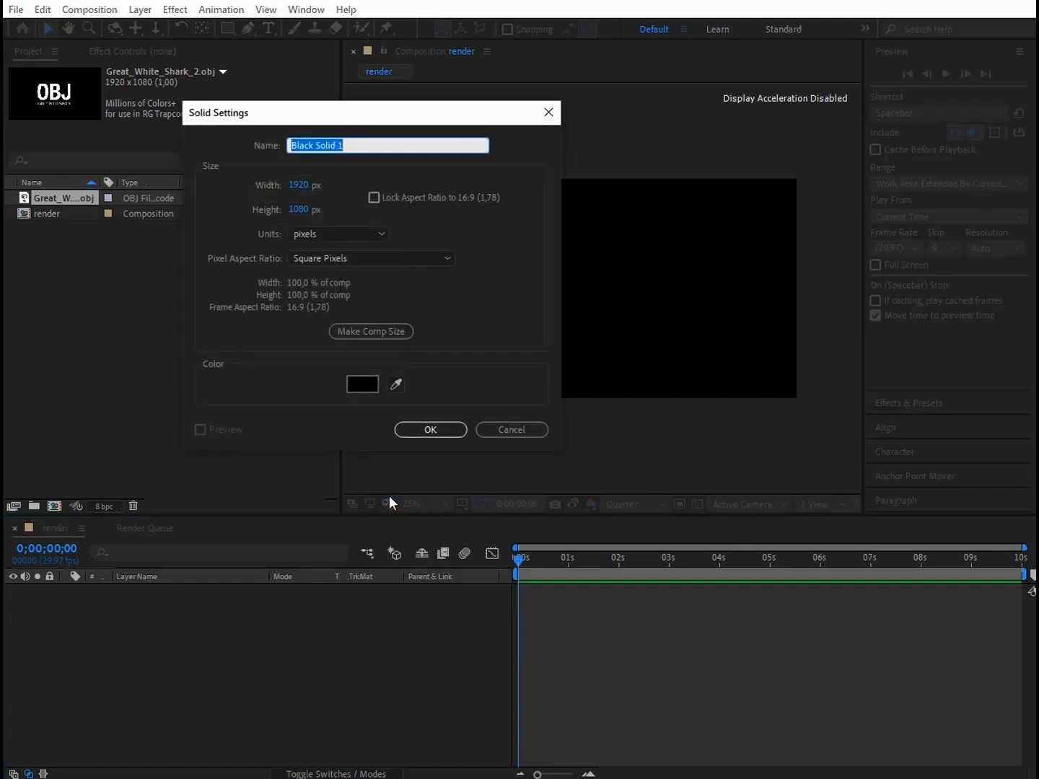
{"action": "type", "text": "FormOBJ"}
{"action": "left_click", "coordinate": [447, 432]}
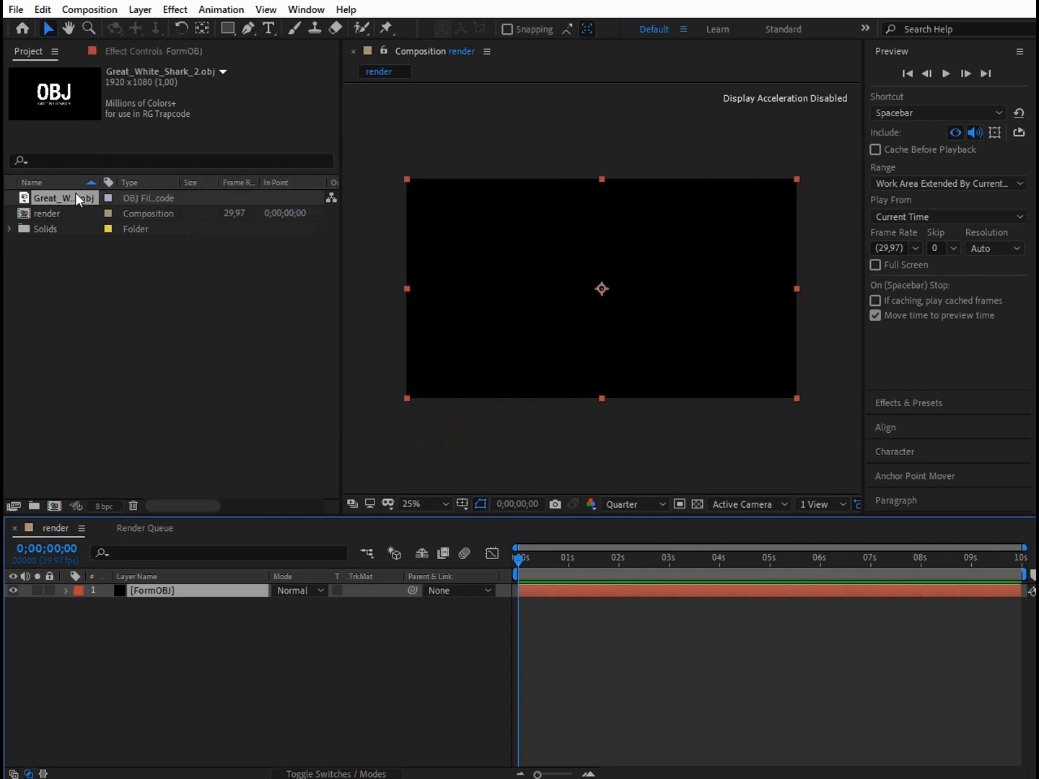
{"action": "left_click_drag", "start_coordinate": [75, 200], "coordinate": [169, 640]}
- Apply the RG Trapcode Form effect to the FormOBJ layer and hide the Great_White_Shark_2.obj layer
{"action": "left_click", "coordinate": [168, 595]}
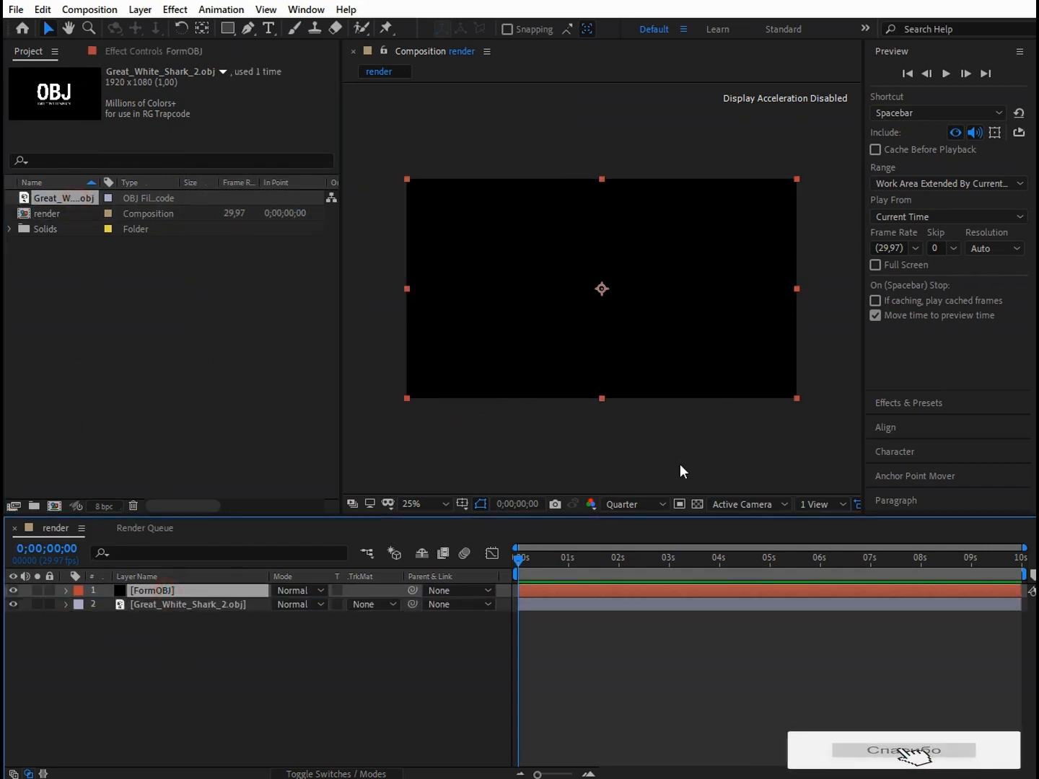
{"action": "left_click", "coordinate": [189, 9]}
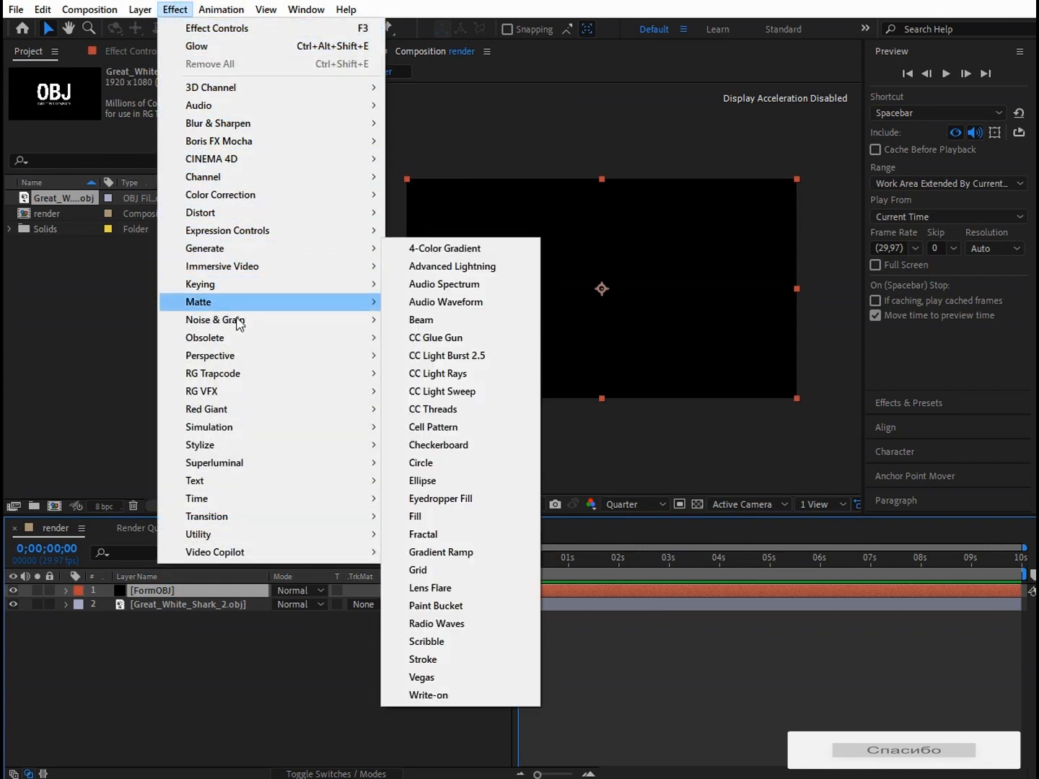
{"action": "mouse_move", "coordinate": [257, 379]}
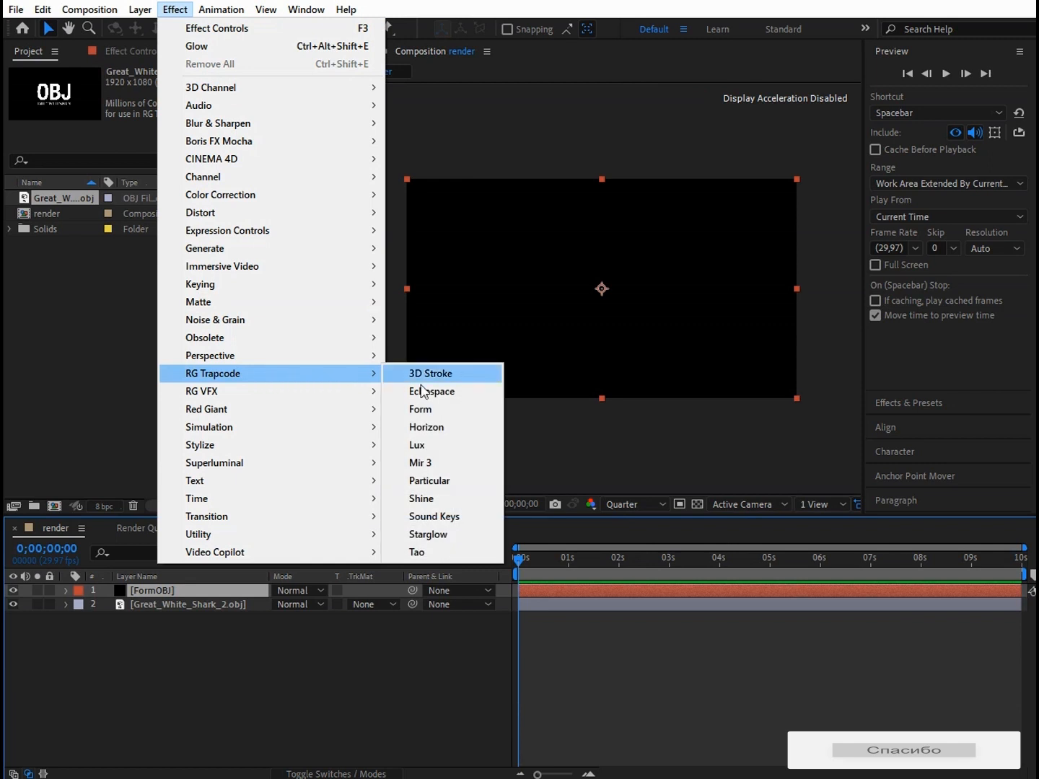
{"action": "left_click", "coordinate": [450, 409]}
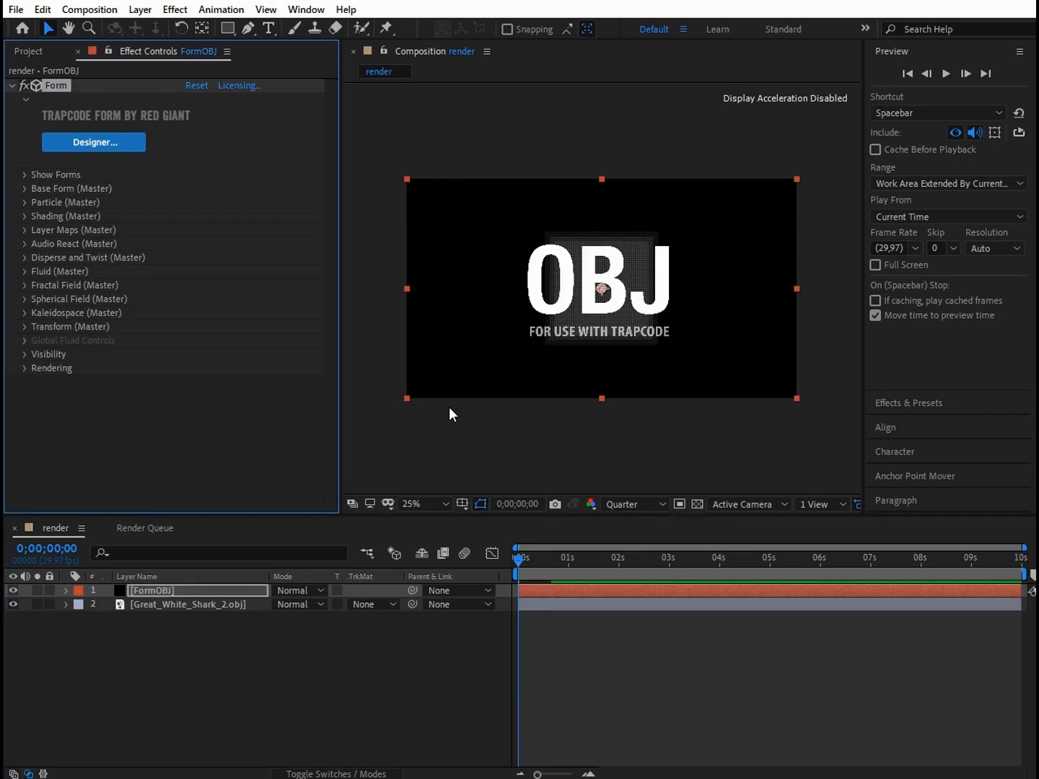
{"action": "left_click", "coordinate": [13, 604]}
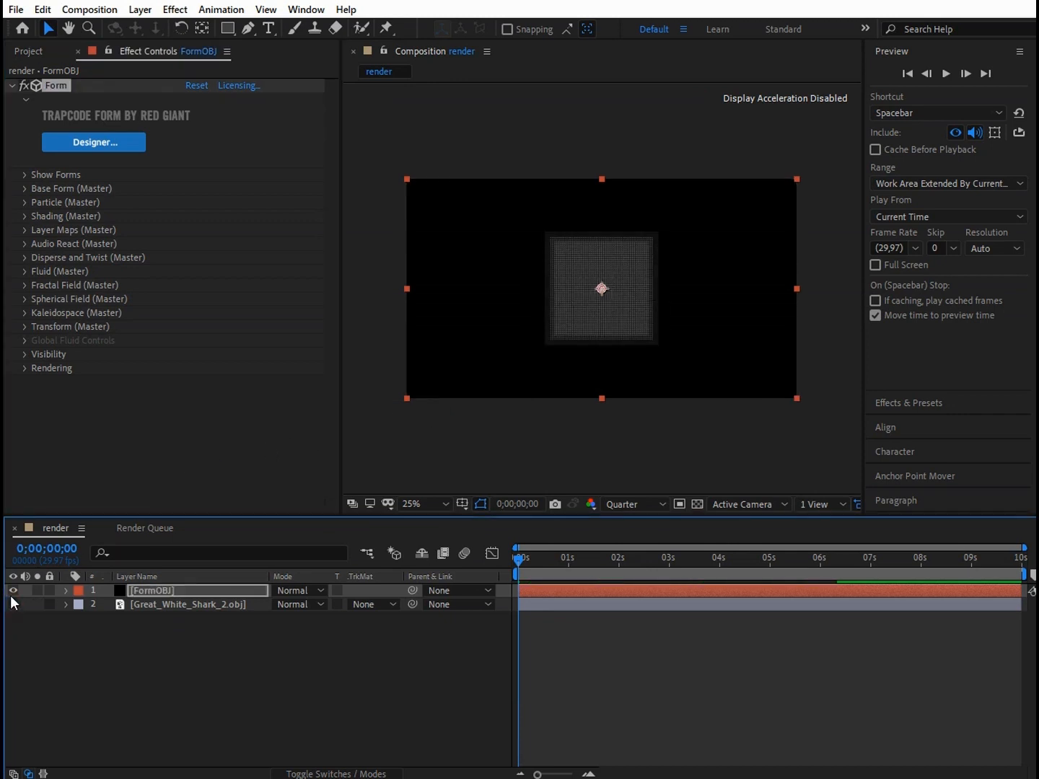
- Set Form's Base Form to OBJ Model with a linked Size XYZ of 1000
{"action": "left_click", "coordinate": [23, 188]}
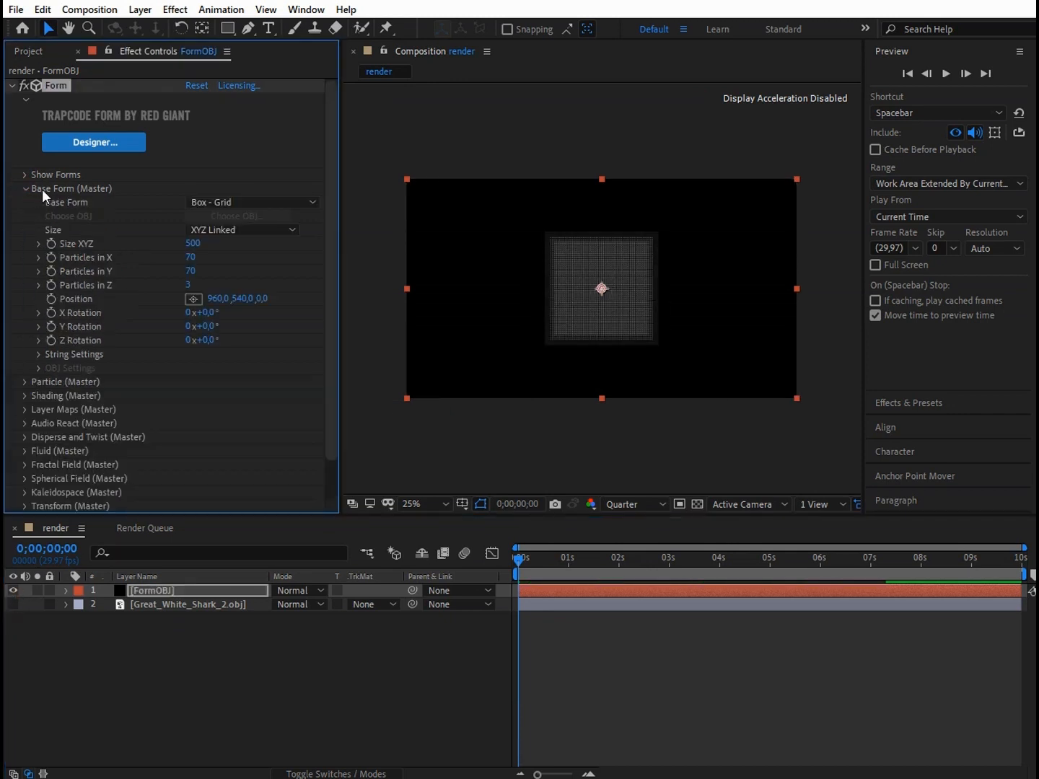
{"action": "left_click", "coordinate": [230, 203]}
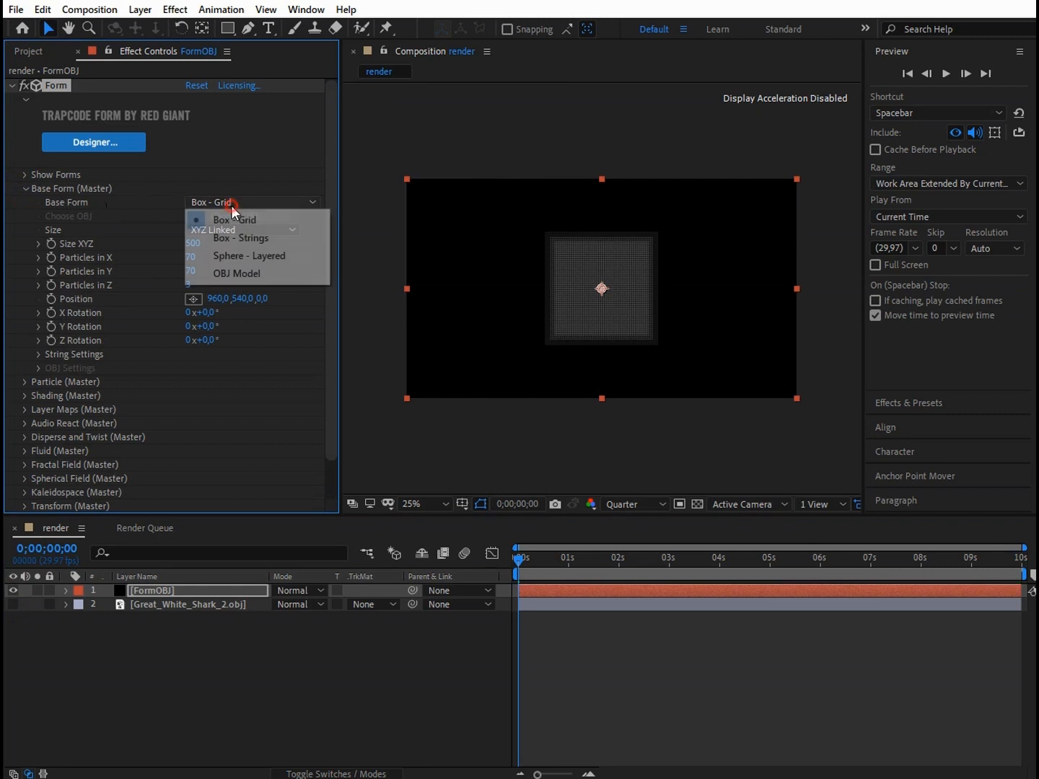
{"action": "left_click", "coordinate": [239, 277]}
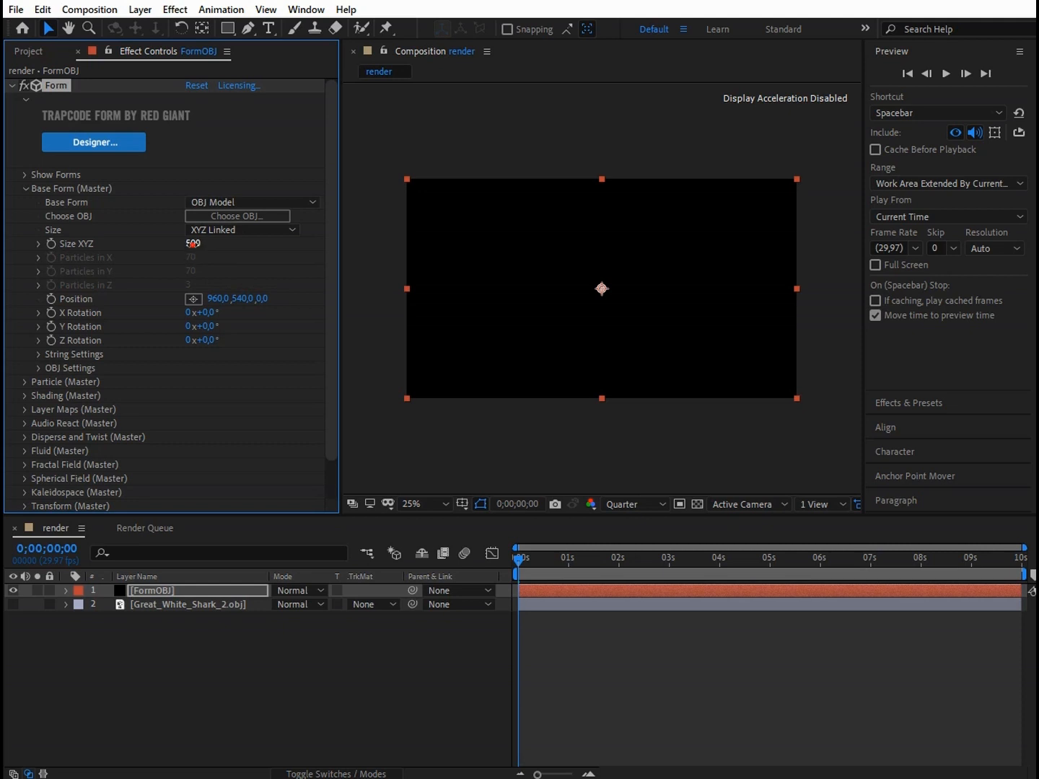
{"action": "left_click", "coordinate": [193, 244]}
{"action": "type", "text": "1000"}
{"action": "key", "text": "Return"}
- Assign the Great_White_Shark_2.obj layer as the 3D Model in Form's OBJ Settings
{"action": "left_click", "coordinate": [37, 372]}
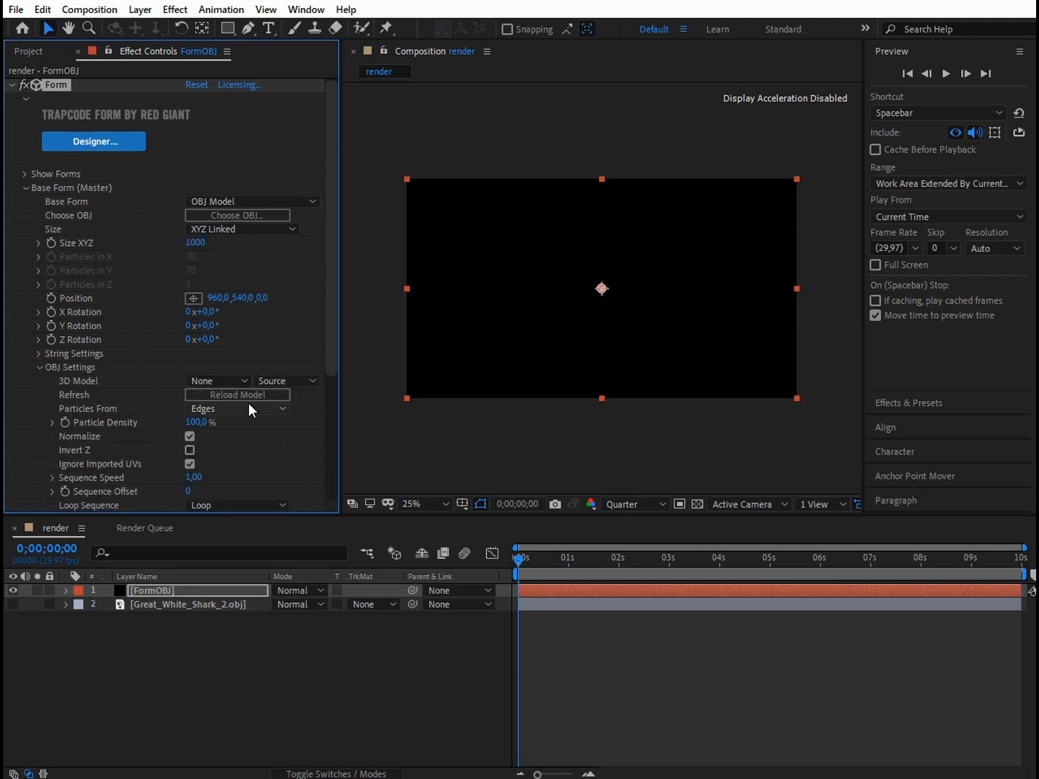
{"action": "scroll", "coordinate": [248, 403], "scroll_direction": "down", "scroll_amount": 3}
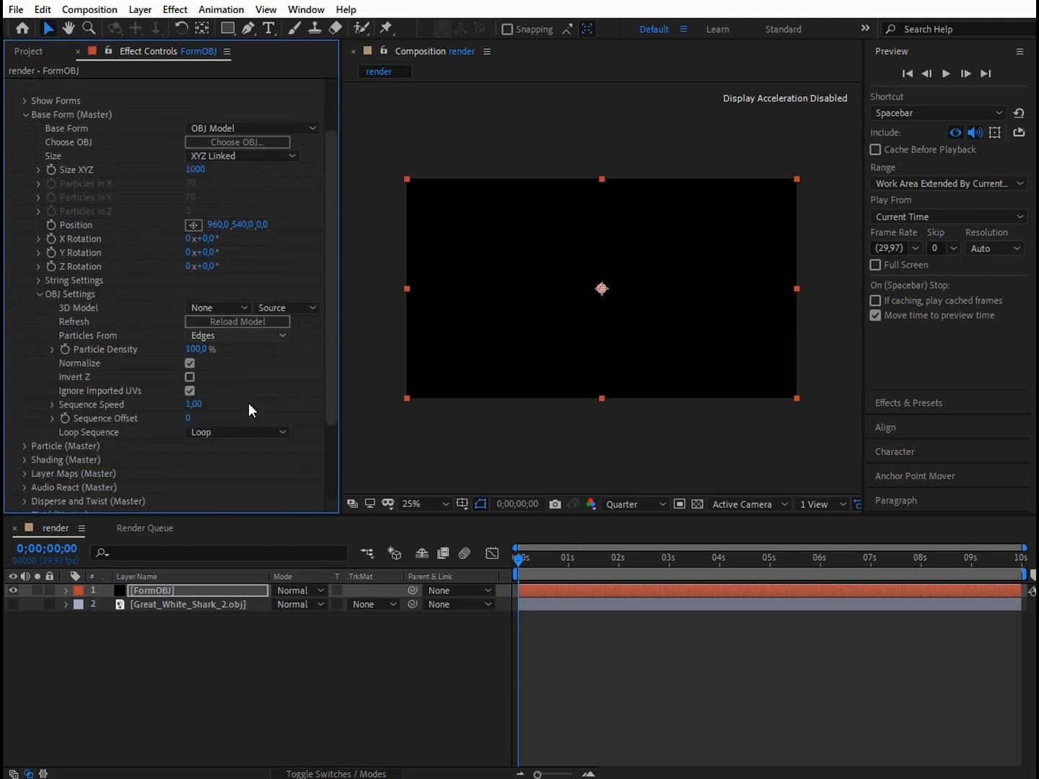
{"action": "left_click", "coordinate": [216, 309]}
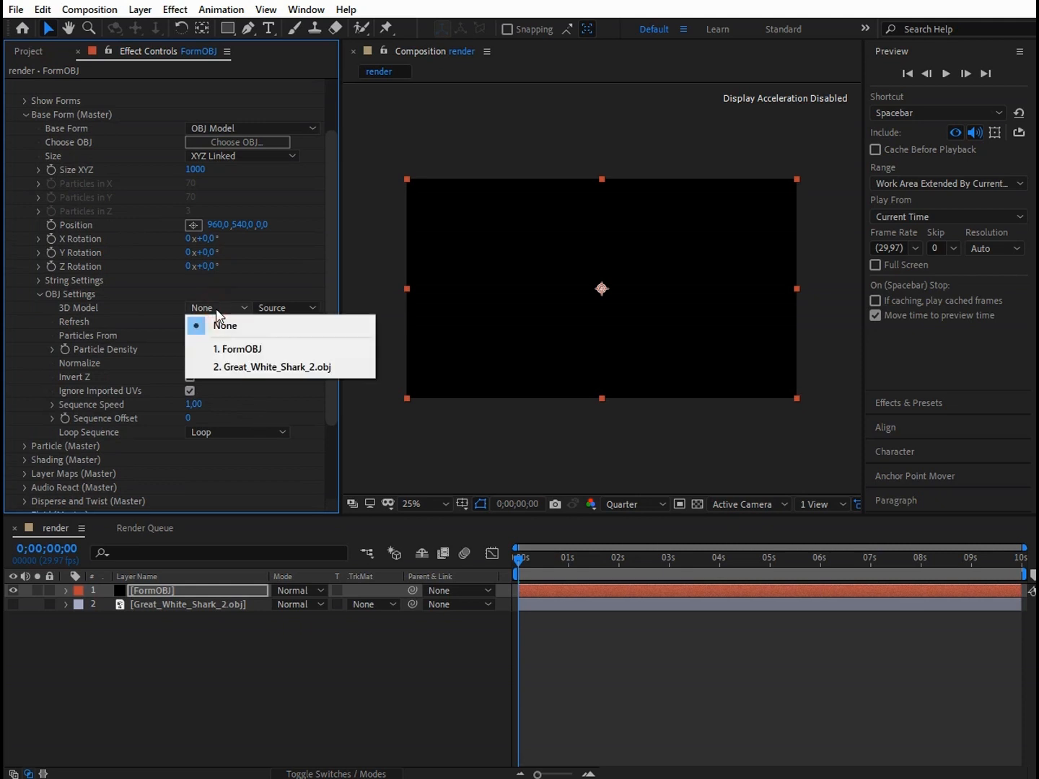
{"action": "left_click", "coordinate": [237, 367]}
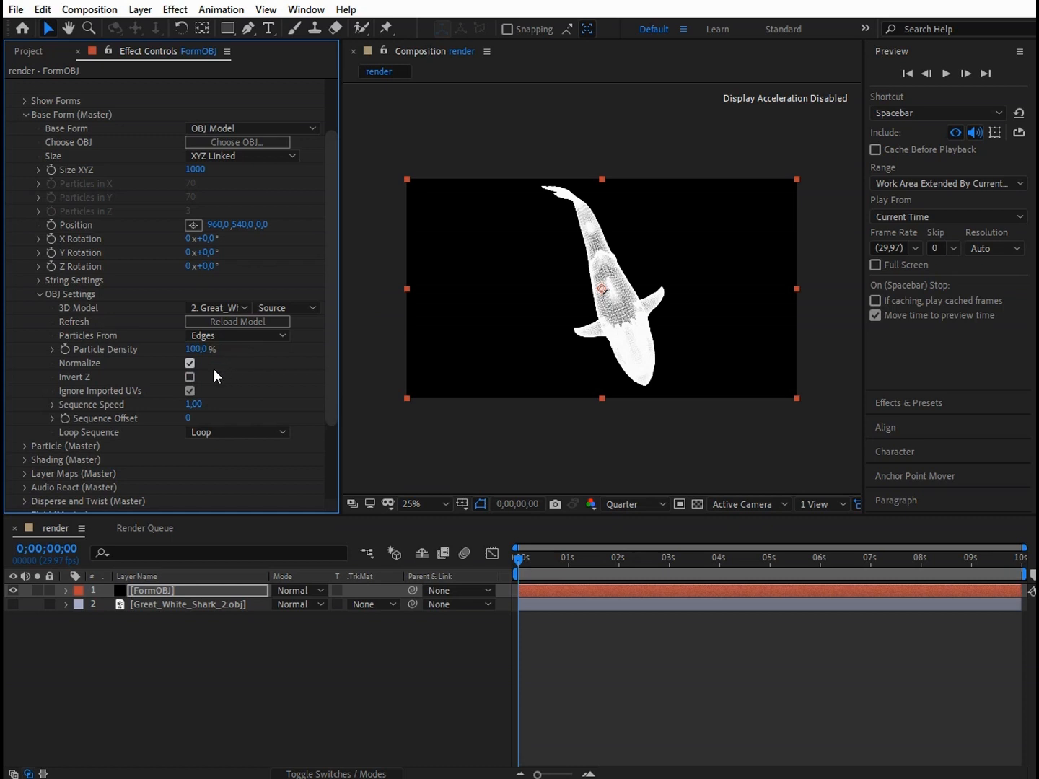
{"action": "left_click", "coordinate": [27, 114]}
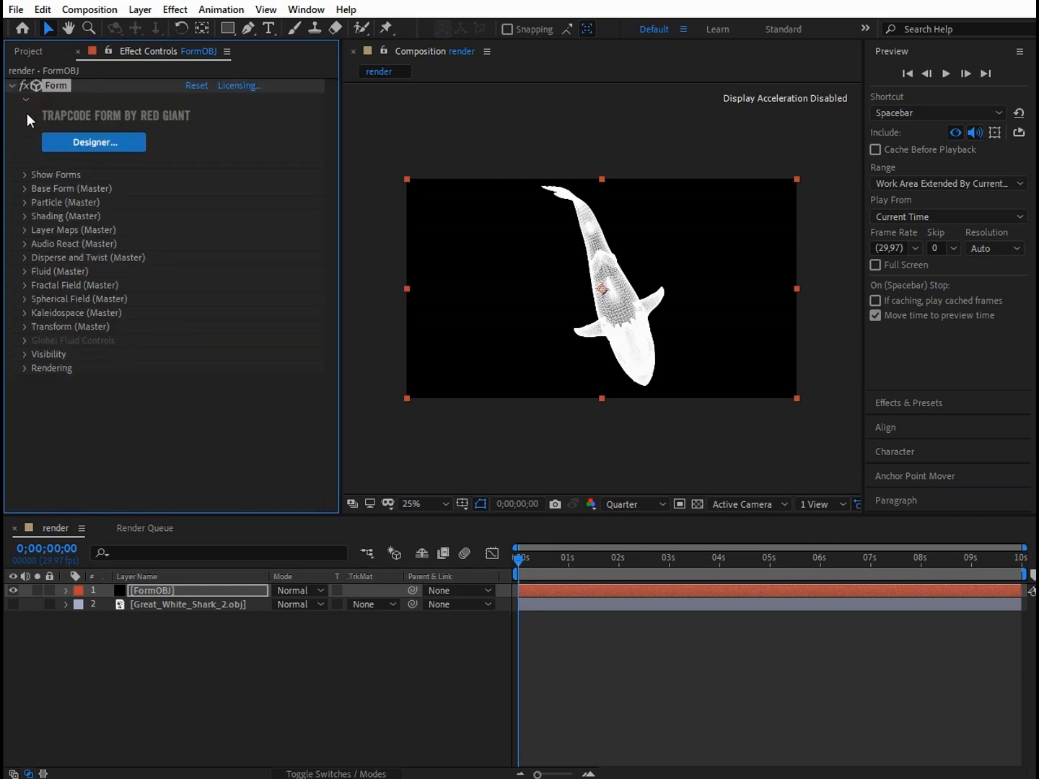
- Set the Sphere Feather of Form's master particles to 5
{"action": "left_click", "coordinate": [25, 202]}
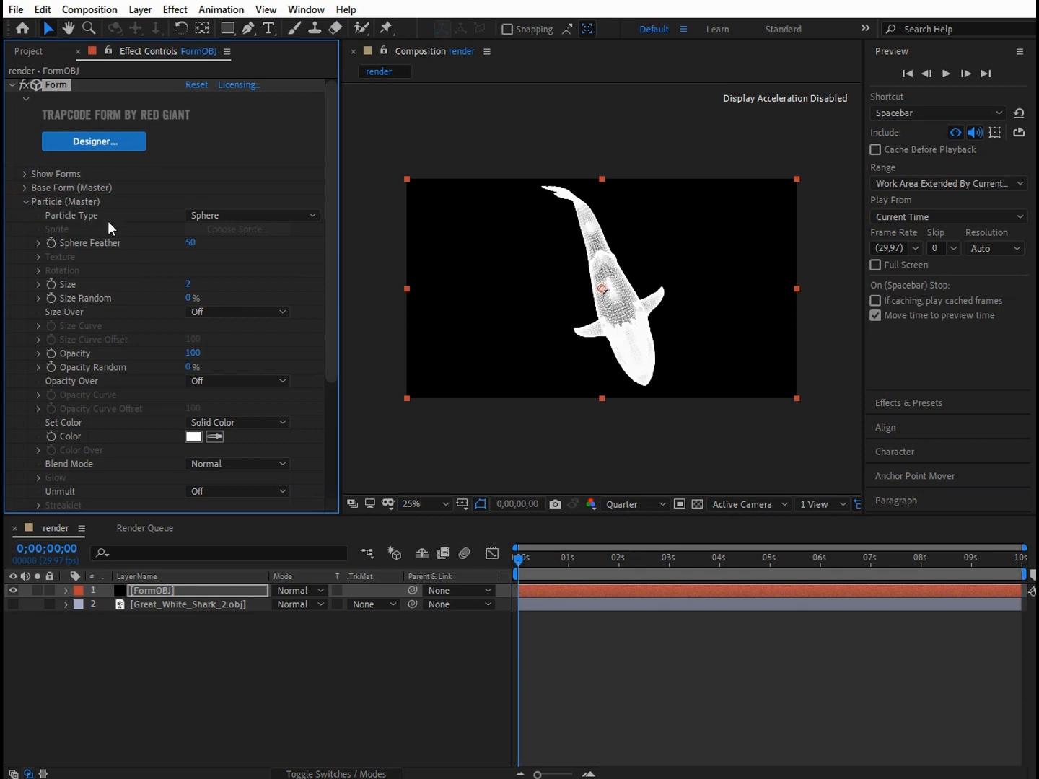
{"action": "left_click", "coordinate": [189, 242]}
{"action": "type", "text": "5"}
{"action": "key", "text": "Return"}
- Change the composition's preview resolution to Full to view the shark in detail
{"action": "scroll", "coordinate": [627, 333], "scroll_direction": "up", "scroll_amount": 2}
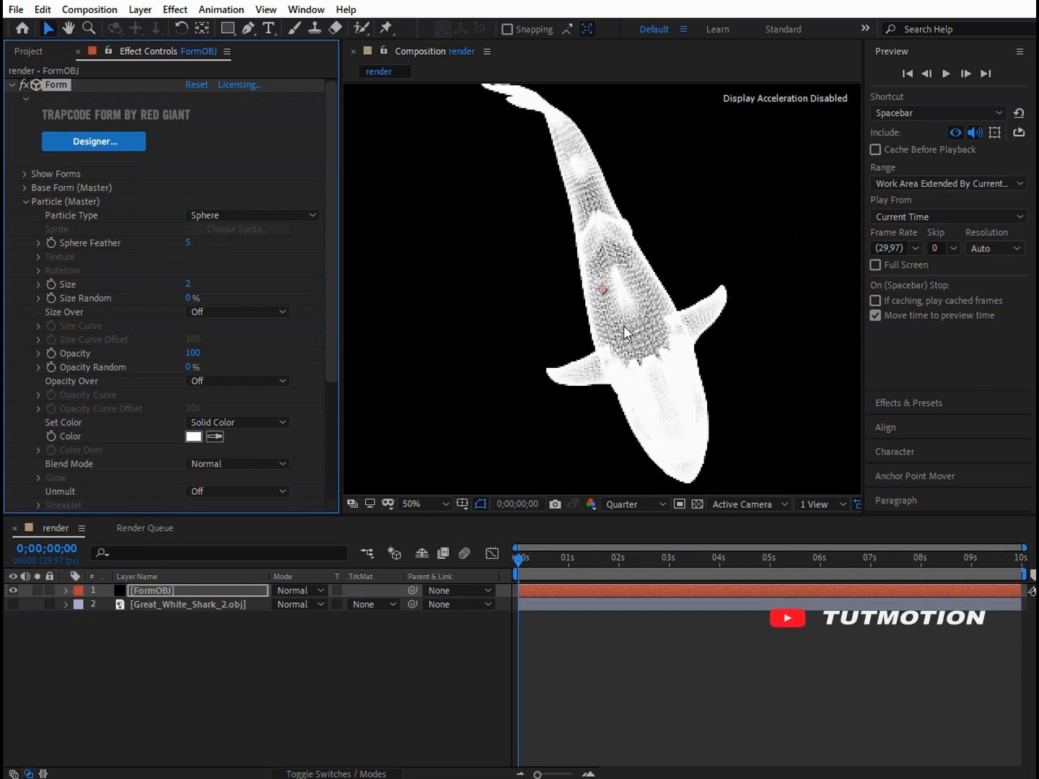
{"action": "left_click", "coordinate": [651, 503]}
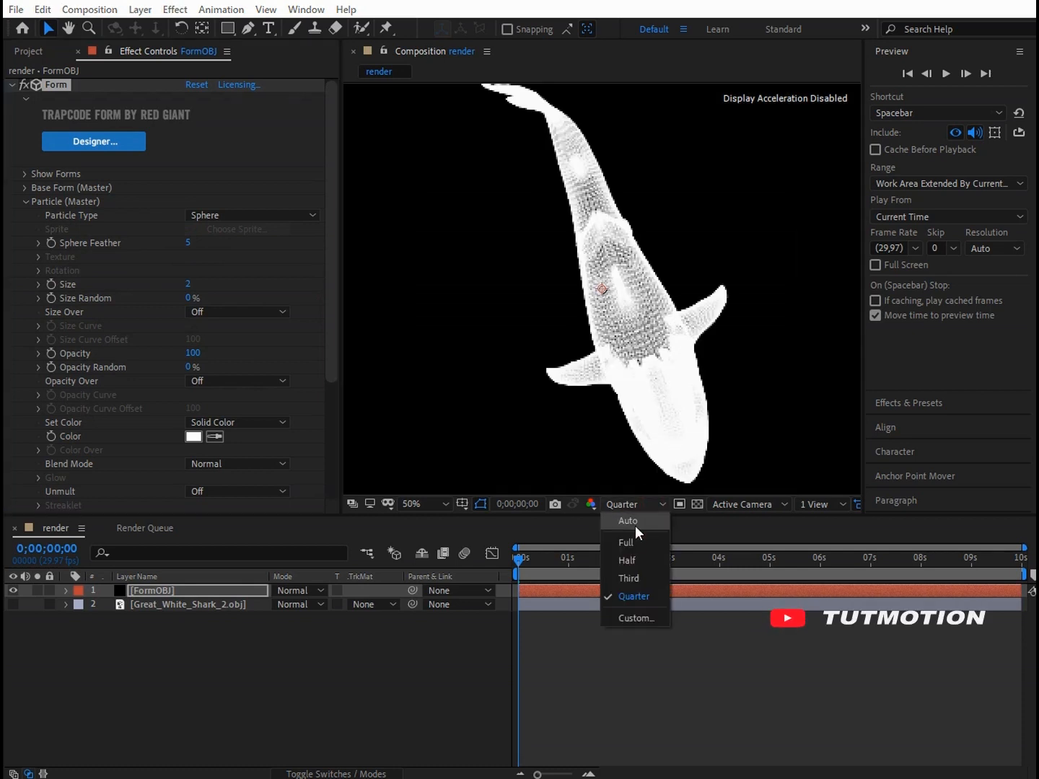
{"action": "left_click", "coordinate": [633, 539]}
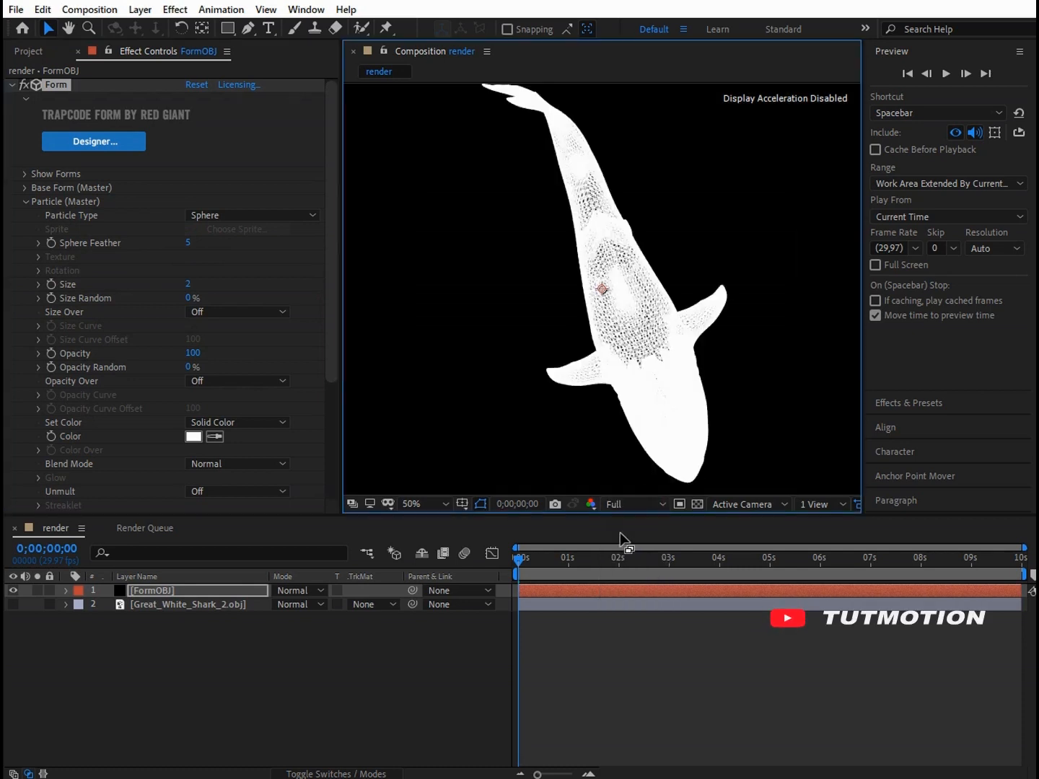
- Try a particle Size Random of 60% and raise it to 70%
{"action": "left_click", "coordinate": [187, 297]}
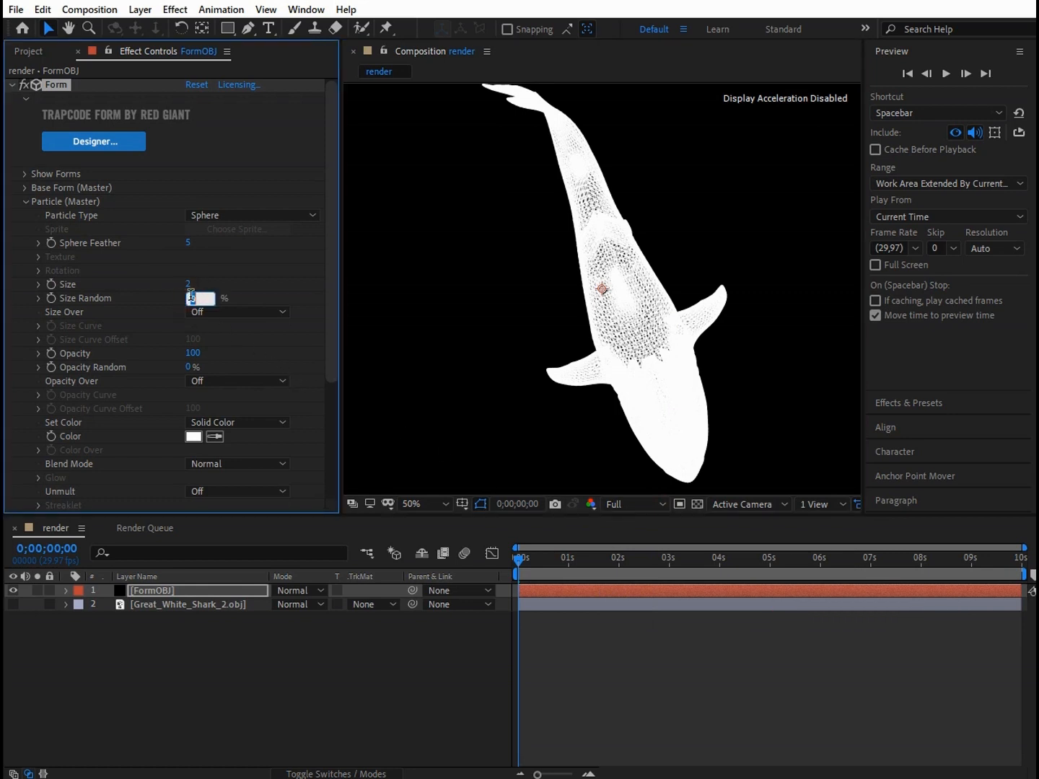
{"action": "type", "text": "60"}
{"action": "key", "text": "Tab"}
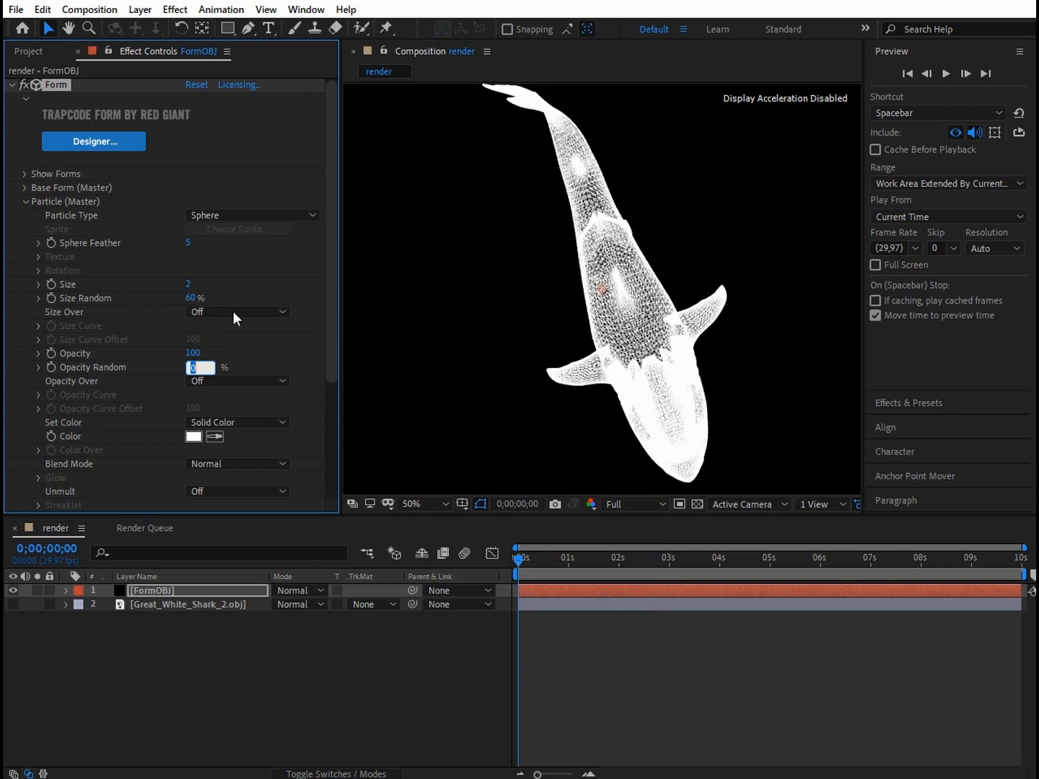
{"action": "scroll", "coordinate": [608, 289], "scroll_direction": "up", "scroll_amount": 1}
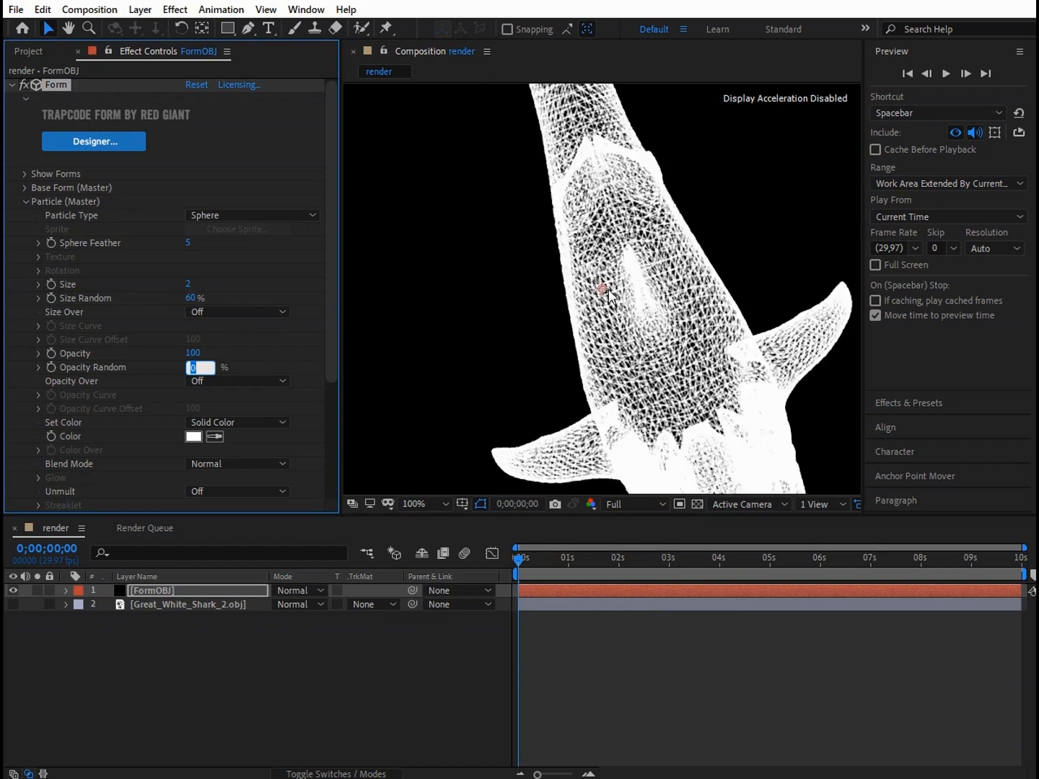
{"action": "left_click", "coordinate": [193, 299]}
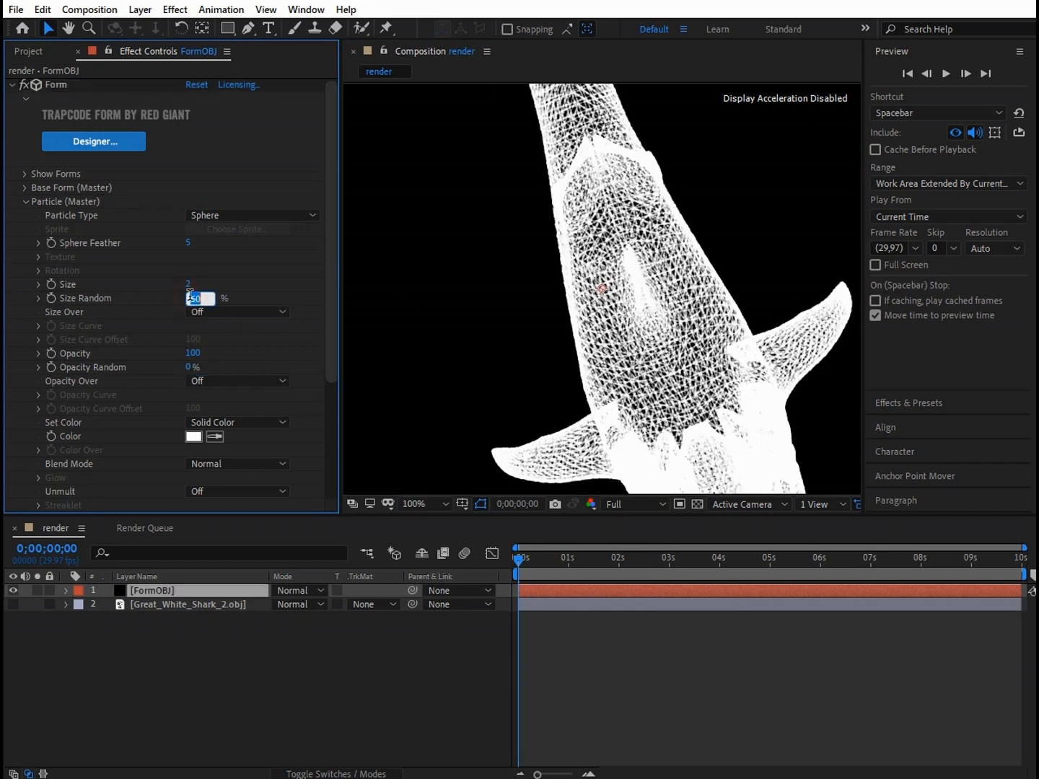
{"action": "type", "text": "70"}
{"action": "key", "text": "Return"}
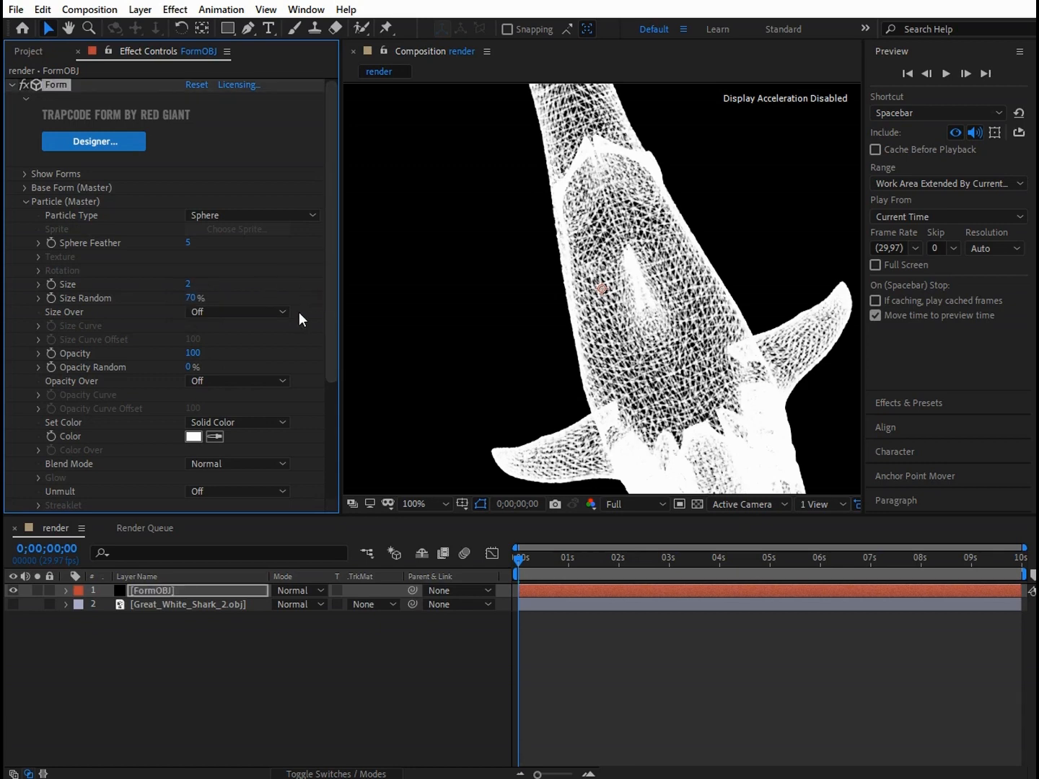
- Change the particle color to the bright blue 009CFF
{"action": "scroll", "coordinate": [200, 438], "scroll_direction": "down", "scroll_amount": 1}
{"action": "left_click", "coordinate": [201, 401]}
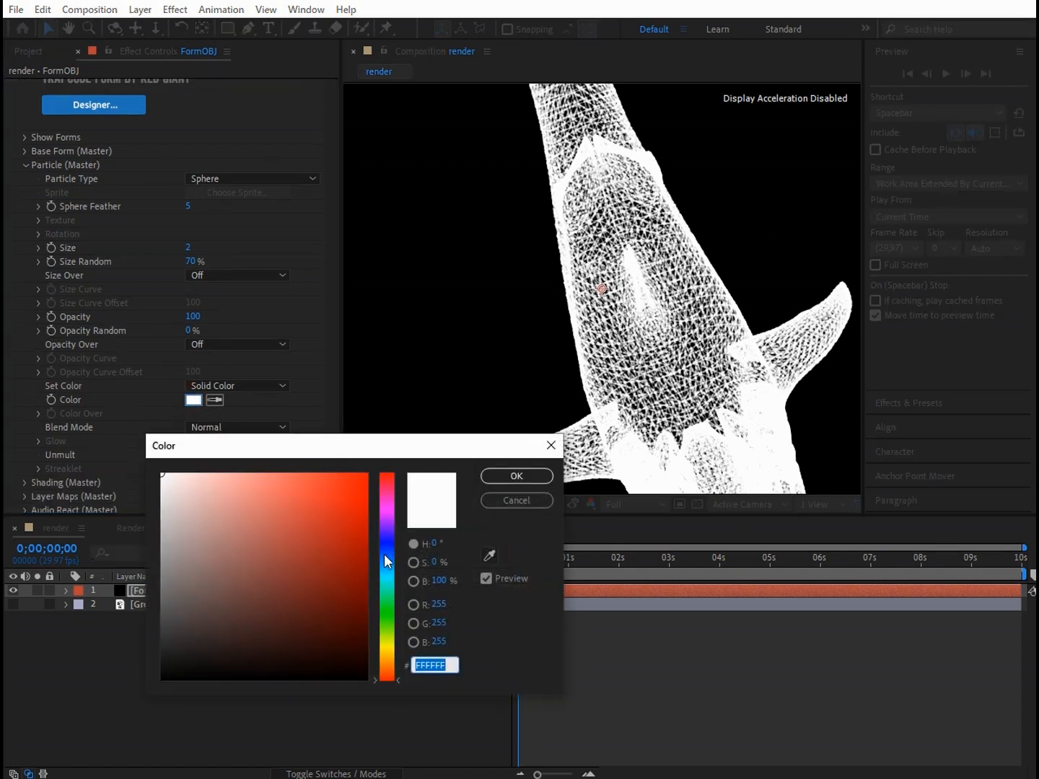
{"action": "left_click", "coordinate": [384, 554]}
{"action": "left_click_drag", "start_coordinate": [360, 502], "coordinate": [395, 435]}
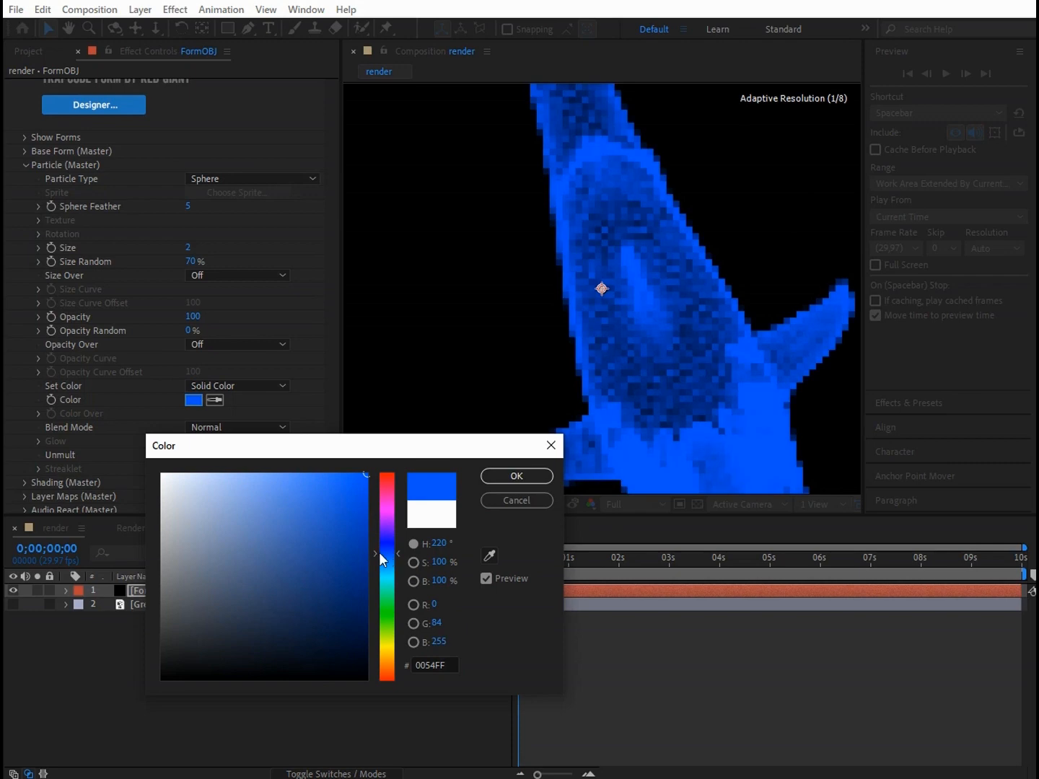
{"action": "left_click_drag", "start_coordinate": [379, 553], "coordinate": [383, 562]}
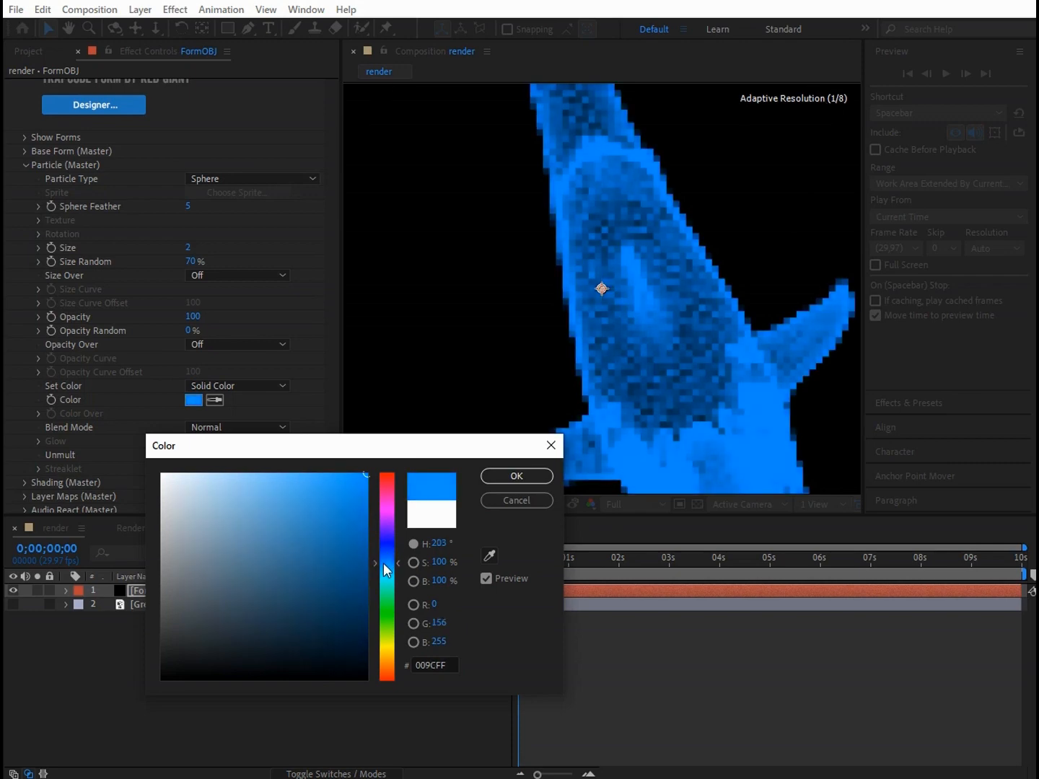
{"action": "left_click", "coordinate": [526, 477]}
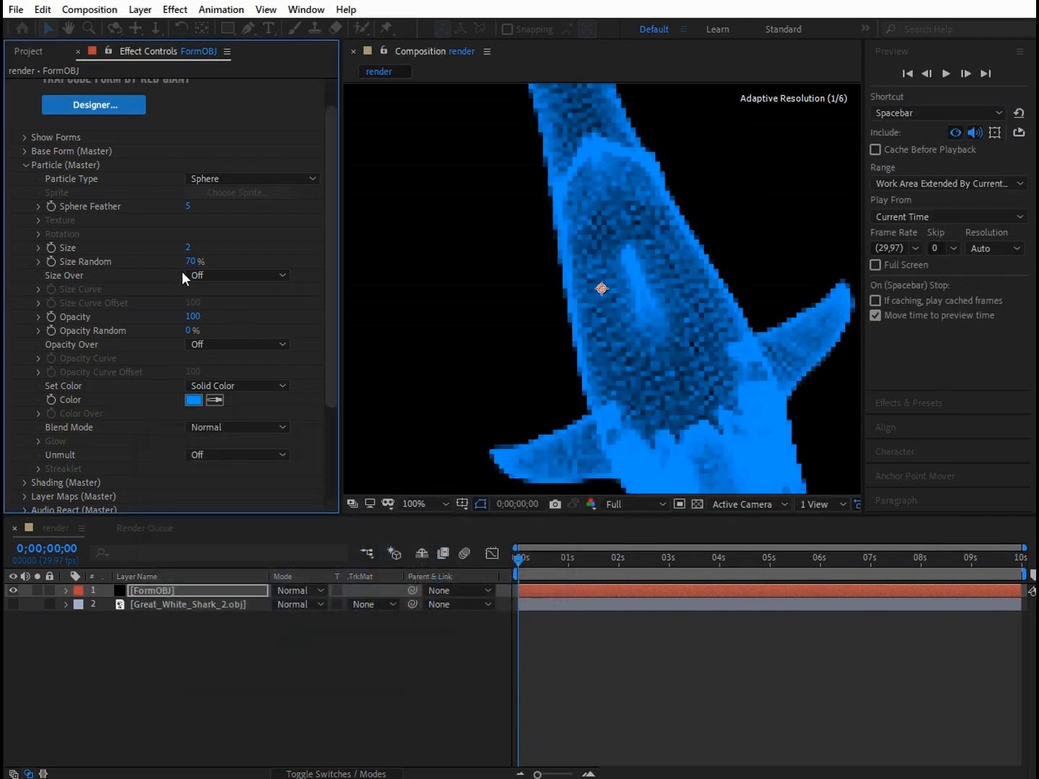
{"action": "left_click", "coordinate": [26, 165]}
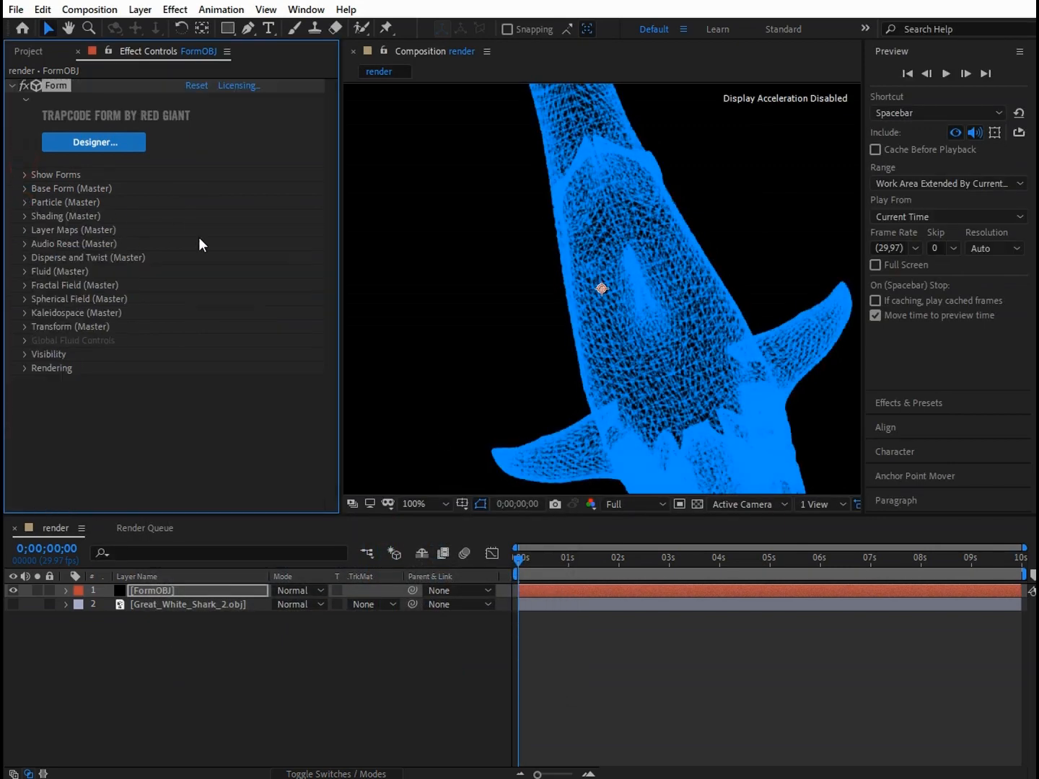
- Set the Fractal Field's Affect Size to 3 and its Affect Opacity to 5 in the Form effect
{"action": "key", "text": "comma"}
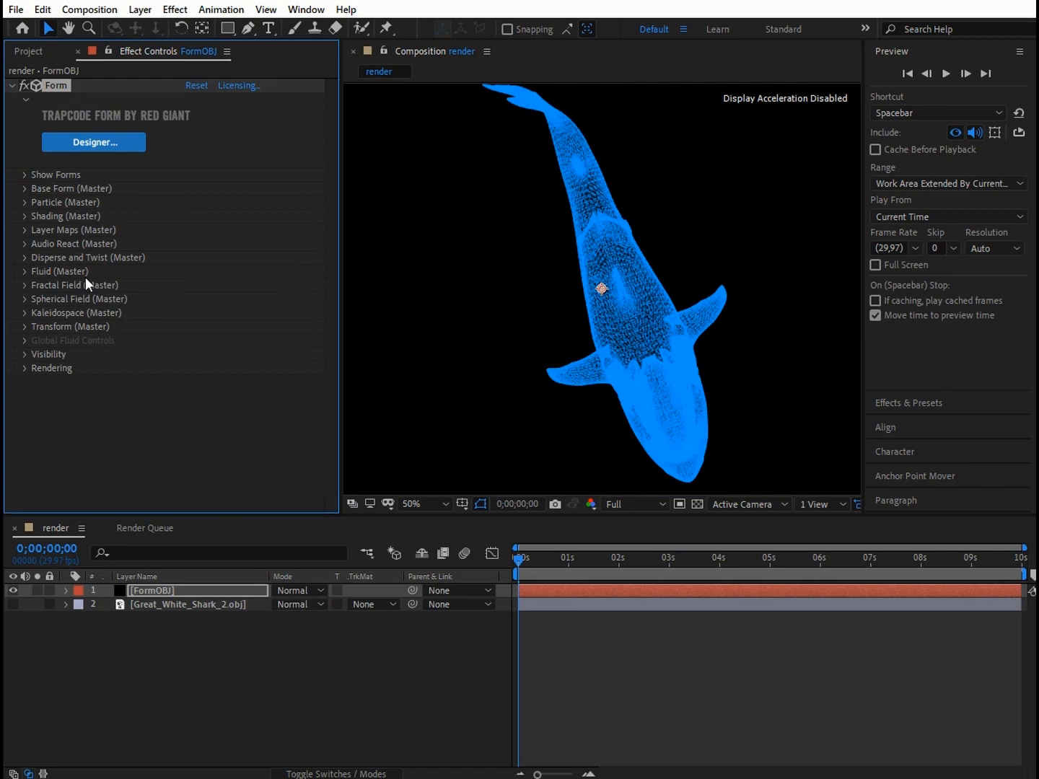
{"action": "left_click", "coordinate": [25, 284]}
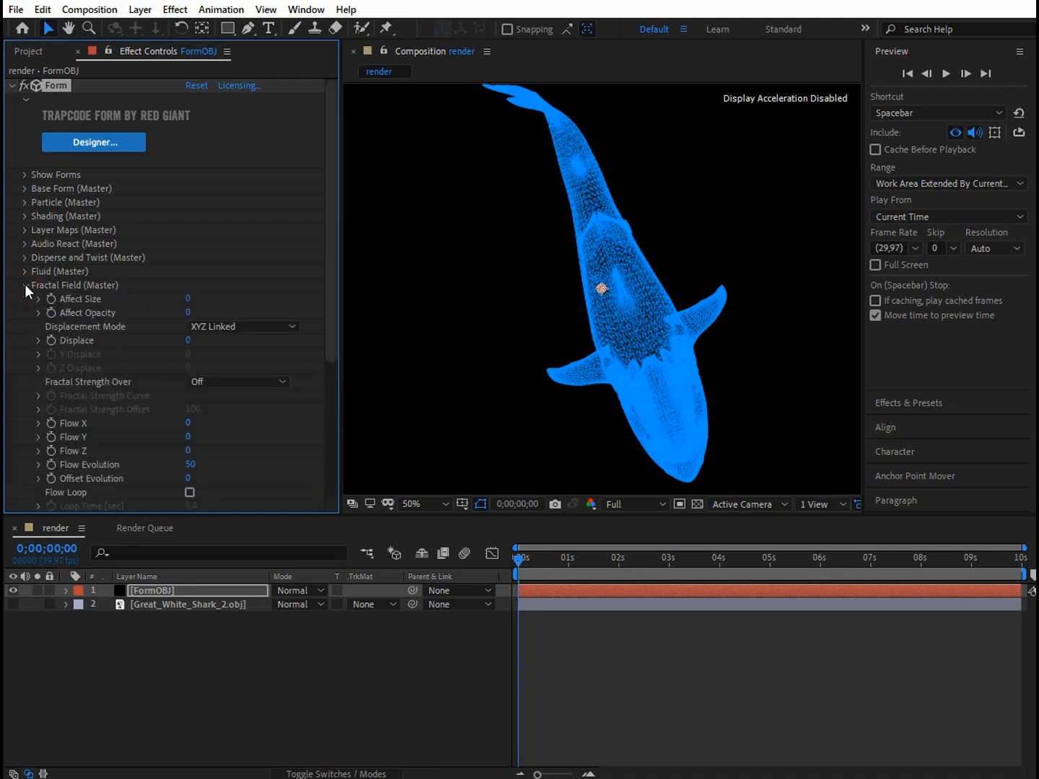
{"action": "scroll", "coordinate": [24, 284], "scroll_direction": "down", "scroll_amount": 3}
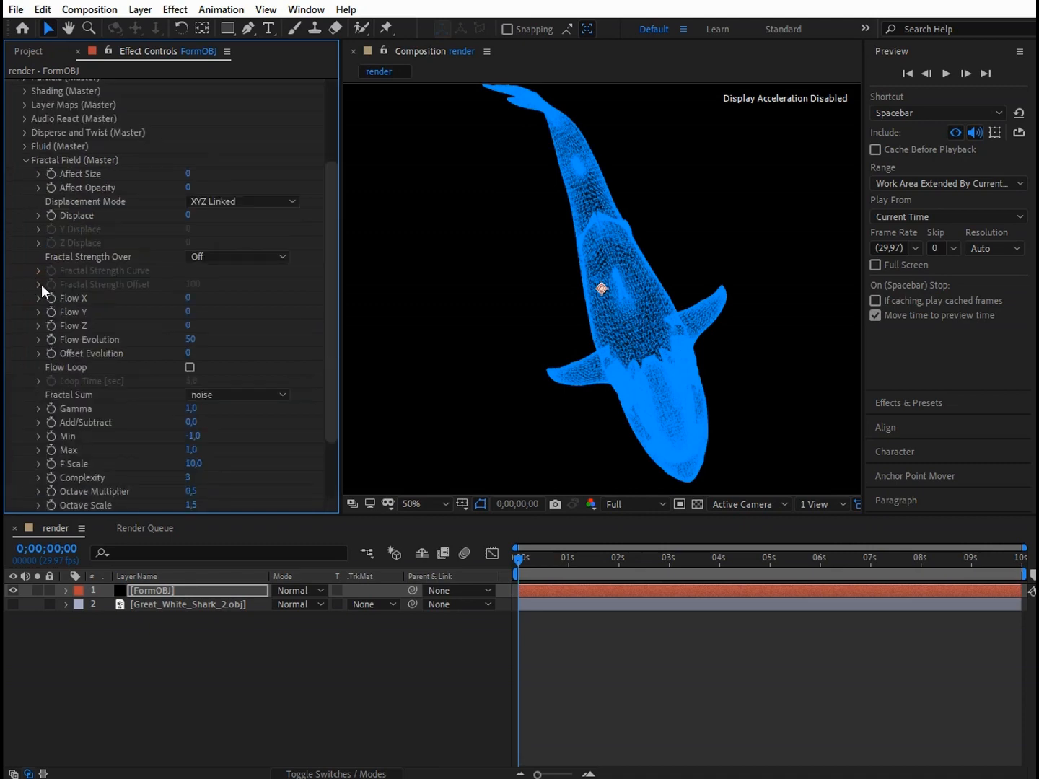
{"action": "left_click", "coordinate": [188, 174]}
{"action": "type", "text": "3"}
{"action": "key", "text": "Tab"}
{"action": "type", "text": "50"}
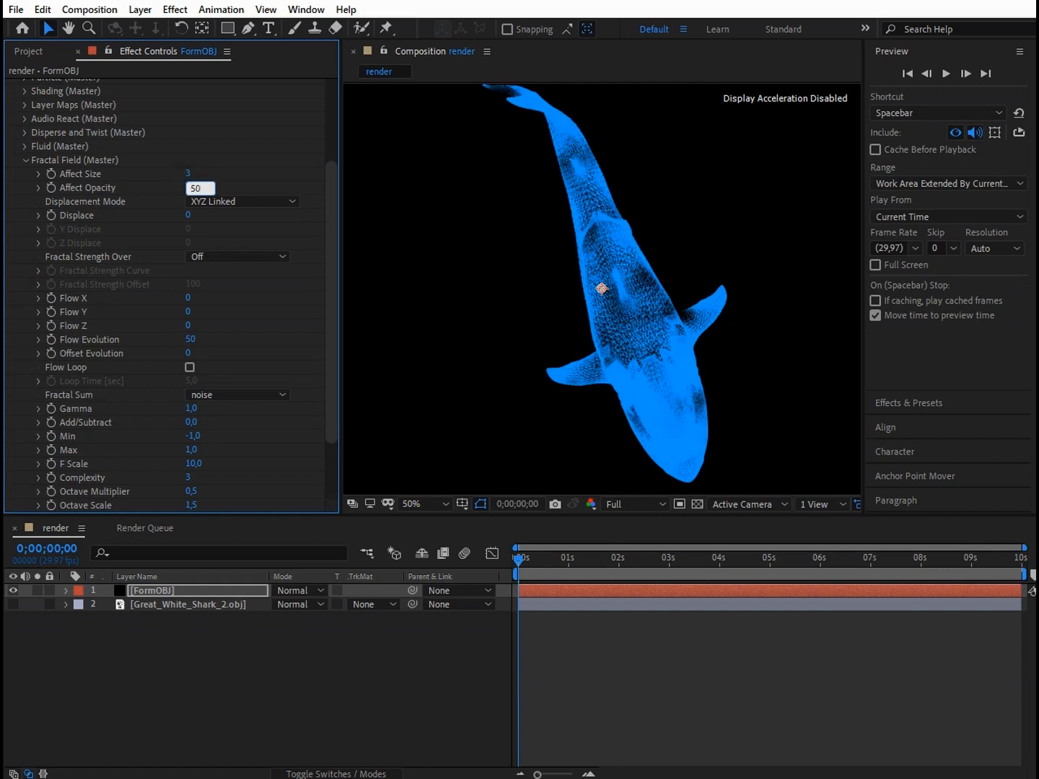
{"action": "key", "text": "BackSpace"}
{"action": "key", "text": "Tab"}
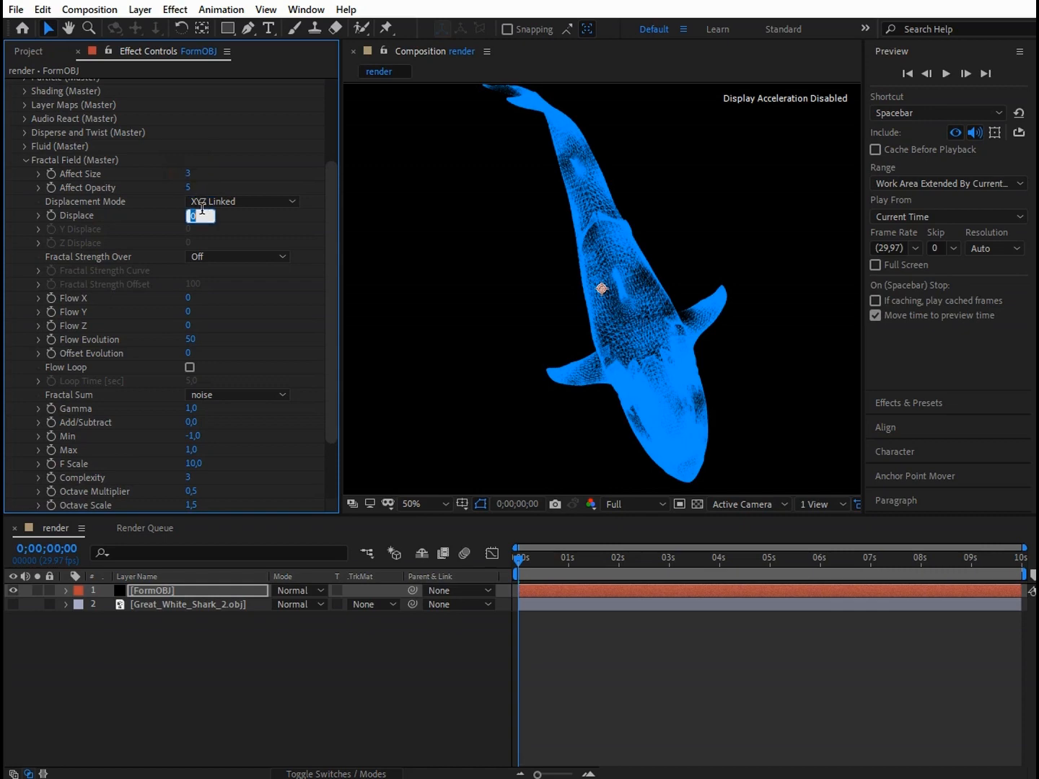
- Set the Fractal Field's Displace to 8
{"action": "type", "text": "7"}
{"action": "key", "text": "BackSpace"}
{"action": "type", "text": "8"}
{"action": "key", "text": "Return"}
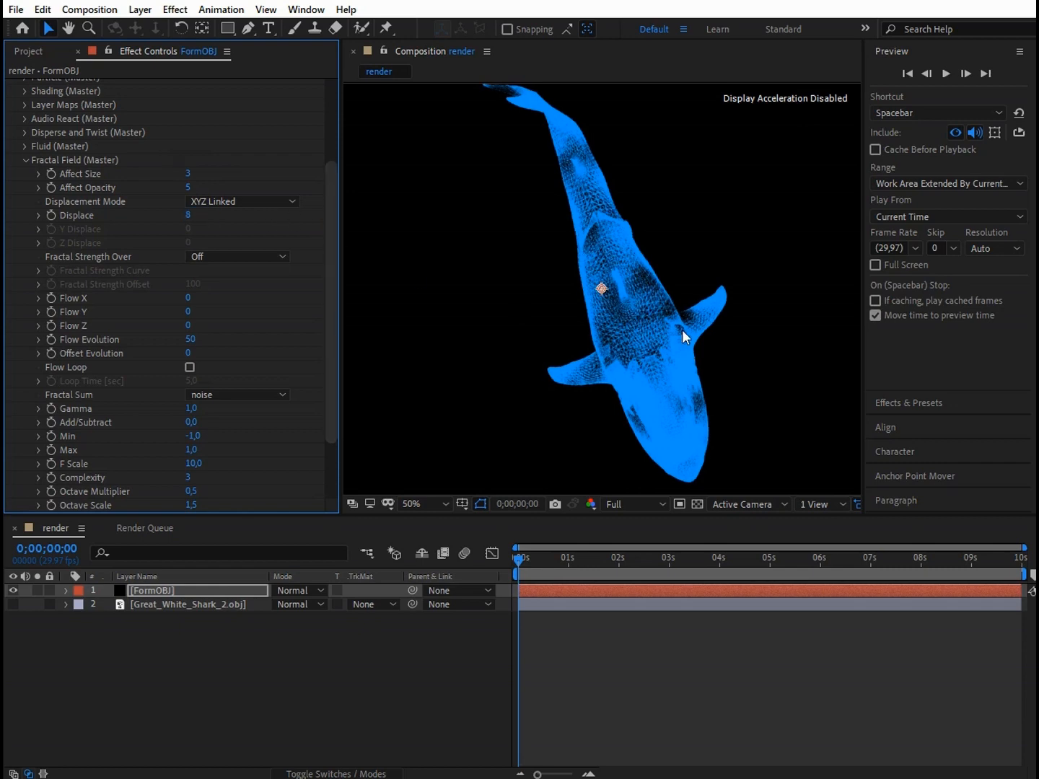
- Reduce the Fractal Field's Affect Size to 2, check the shark up close and collapse the Fractal Field settings
{"action": "key", "text": "period"}
{"action": "key", "text": "comma"}
{"action": "left_click", "coordinate": [189, 175]}
{"action": "type", "text": "2"}
{"action": "key", "text": "Return"}
{"action": "key", "text": "period"}
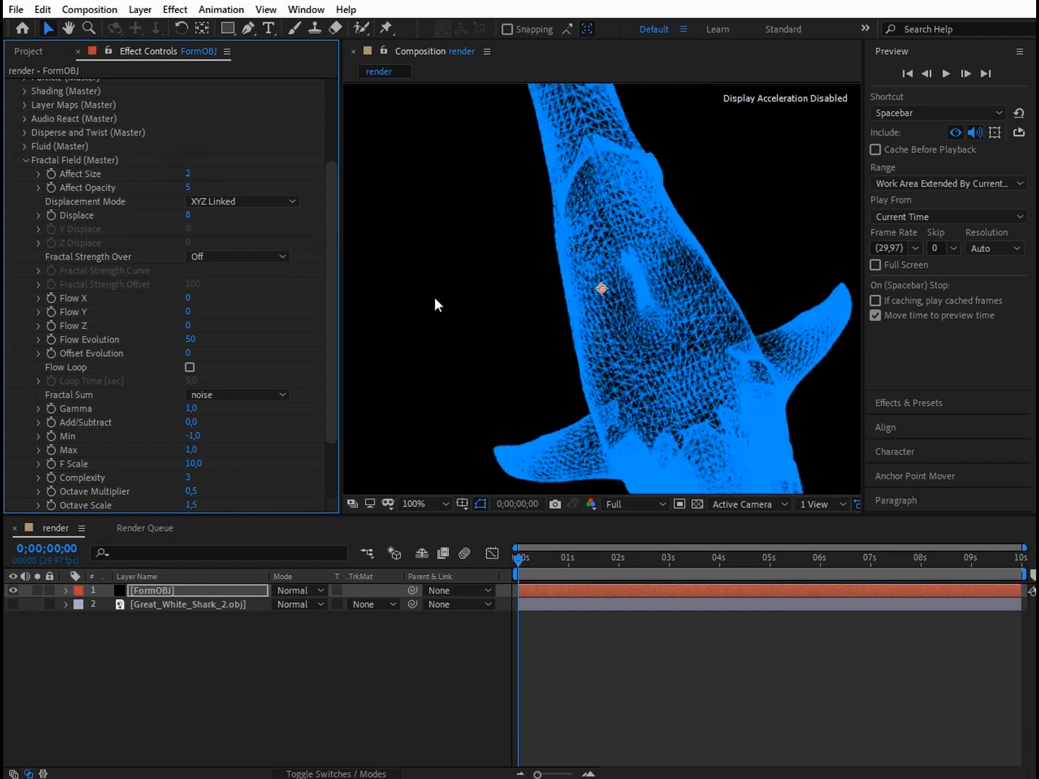
{"action": "key", "text": "comma"}
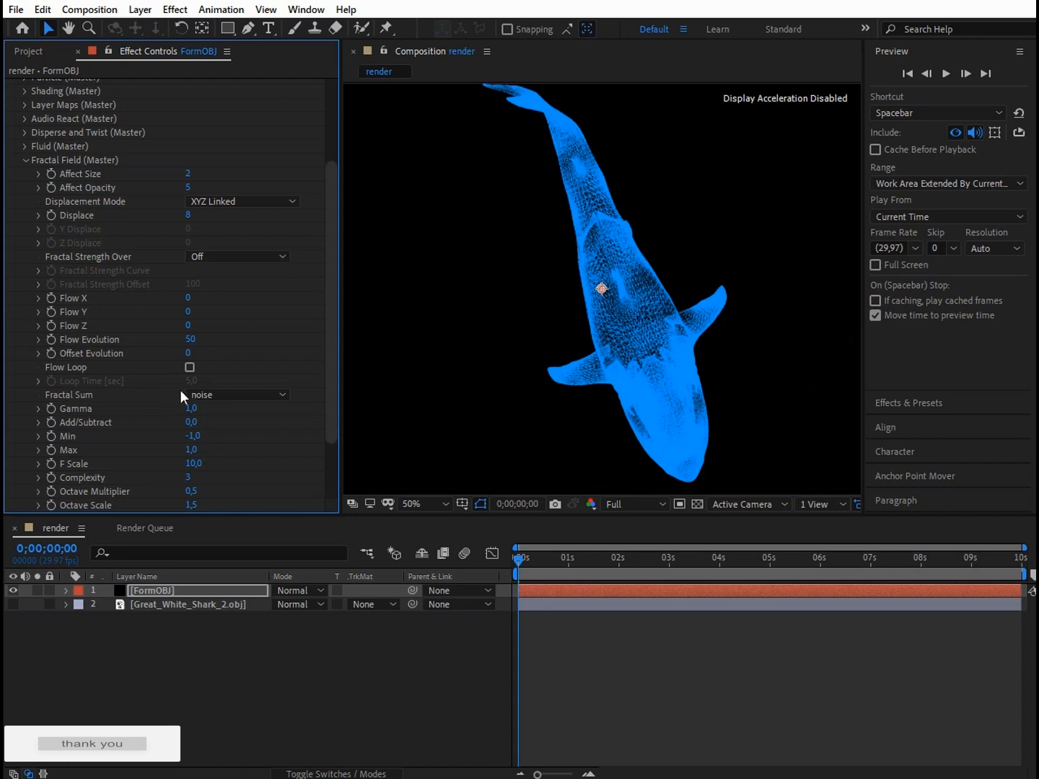
{"action": "scroll", "coordinate": [193, 450], "scroll_direction": "down", "scroll_amount": 2}
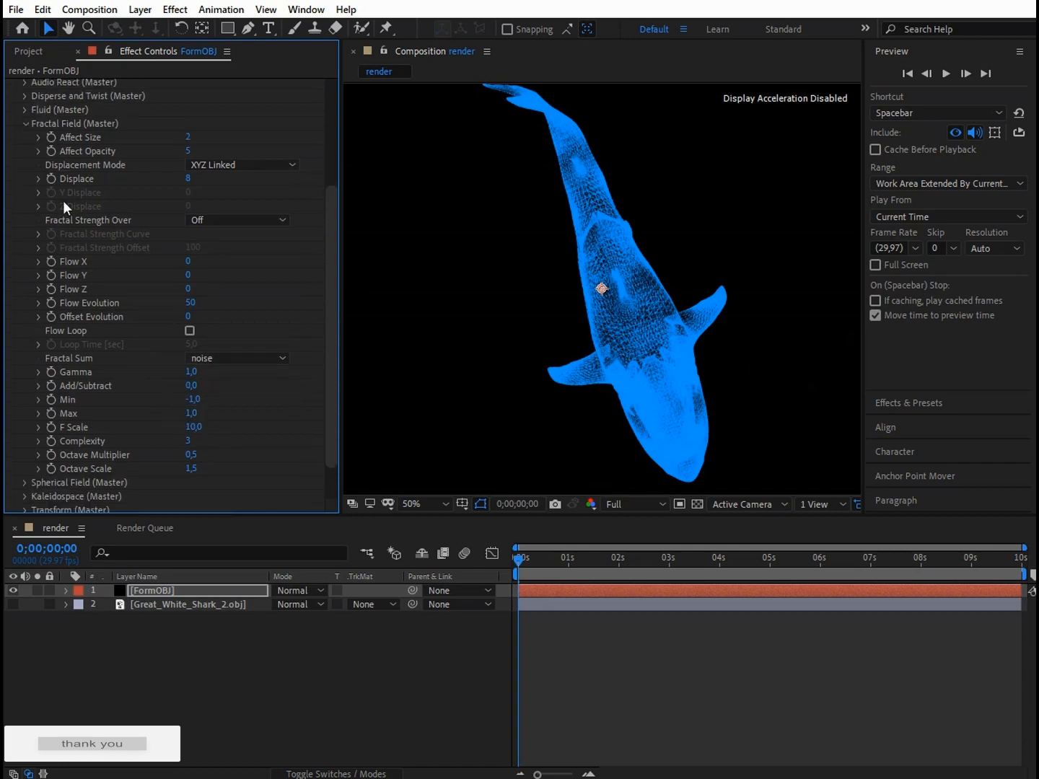
{"action": "left_click", "coordinate": [25, 122]}
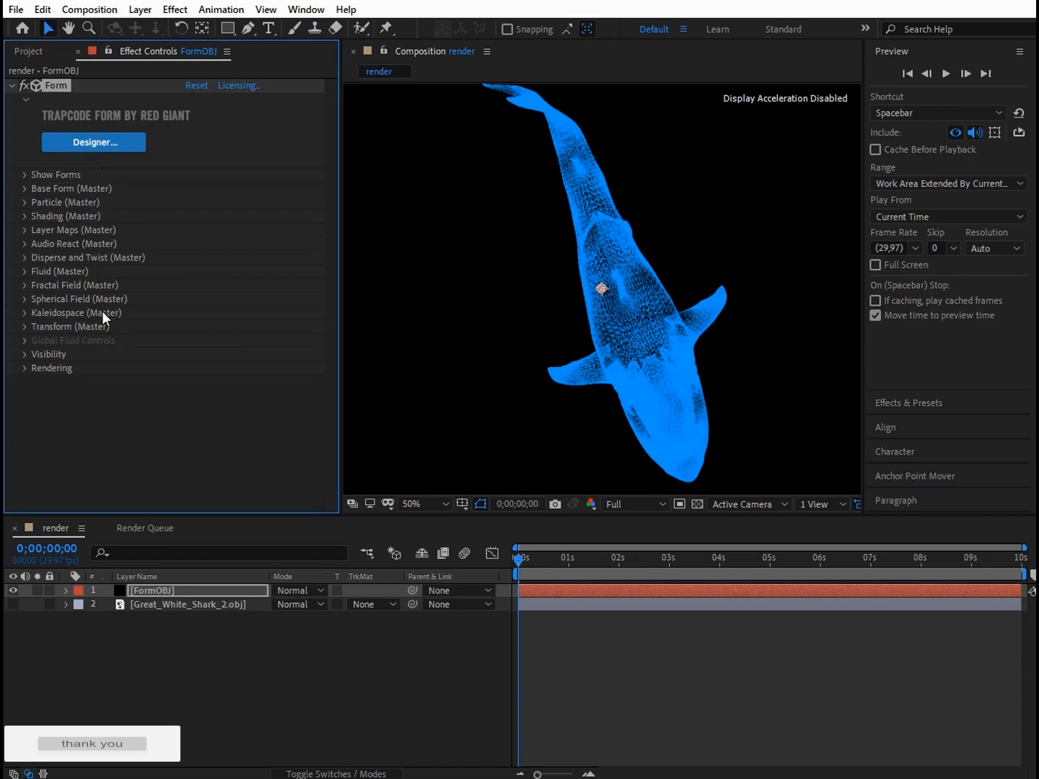
- Add a two-node camera with the 50mm preset to the composition
{"action": "right_click", "coordinate": [257, 701]}
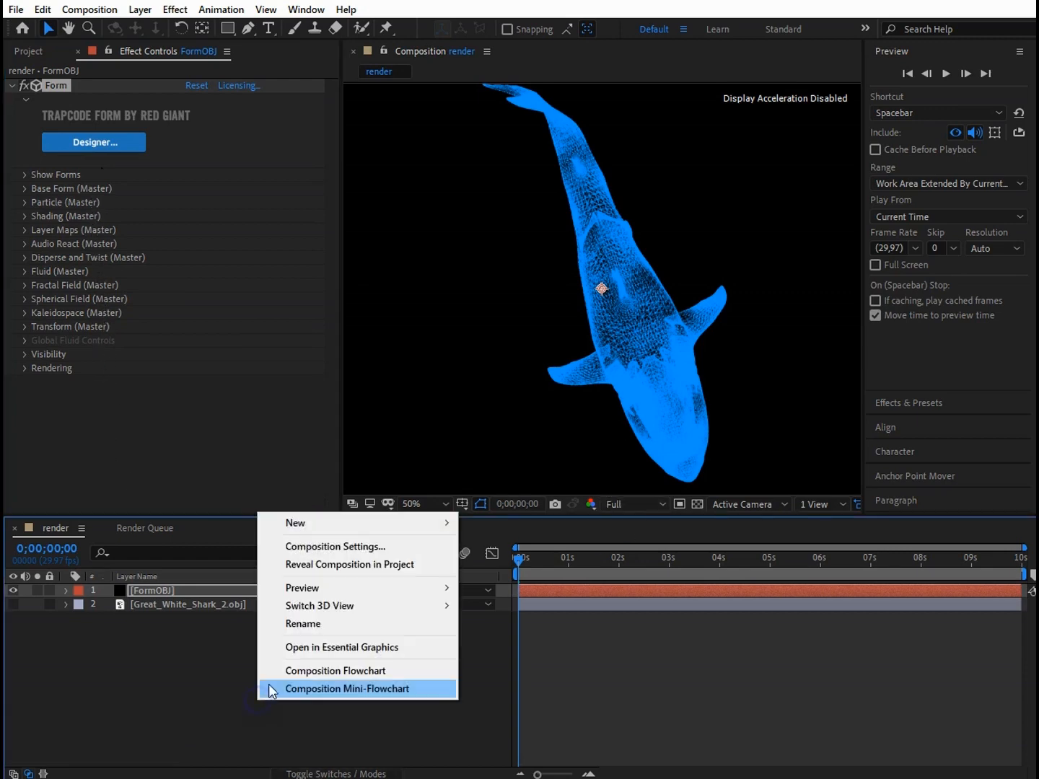
{"action": "mouse_move", "coordinate": [336, 527]}
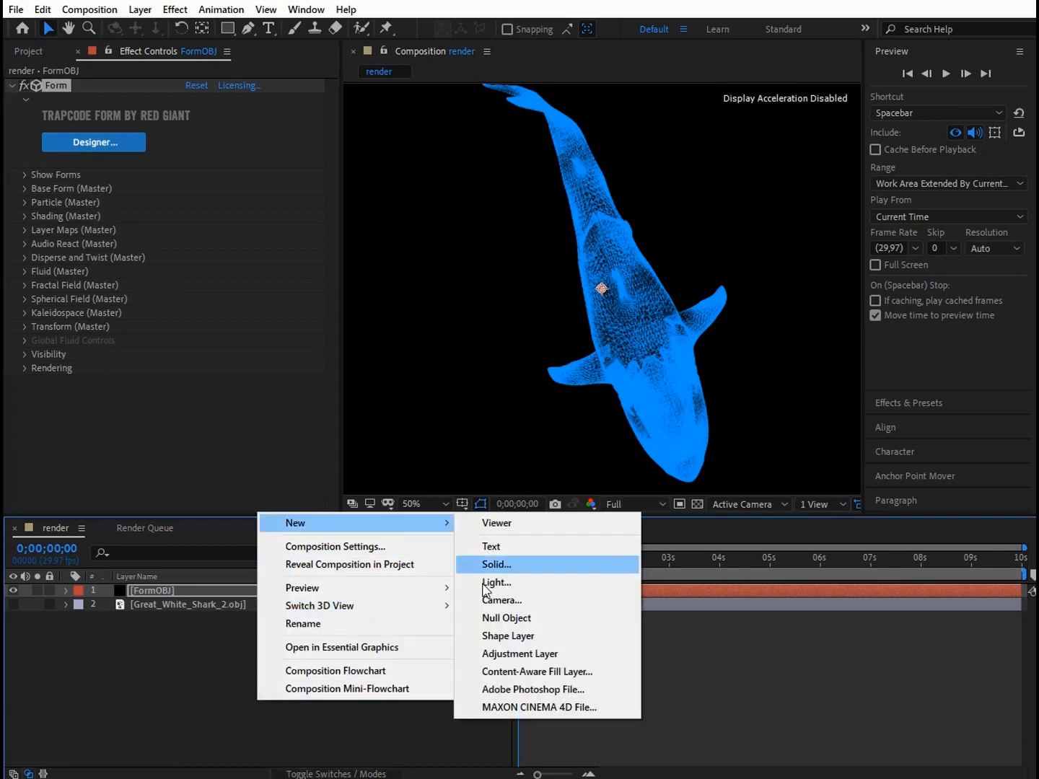
{"action": "left_click", "coordinate": [504, 600]}
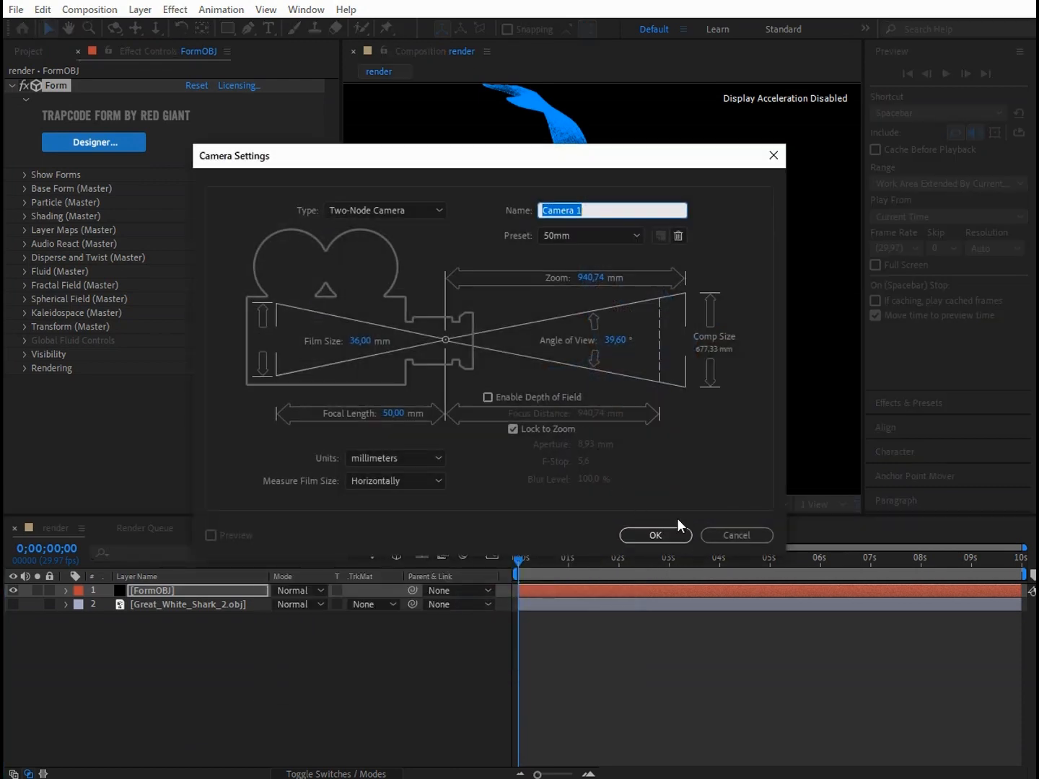
{"action": "left_click", "coordinate": [656, 534]}
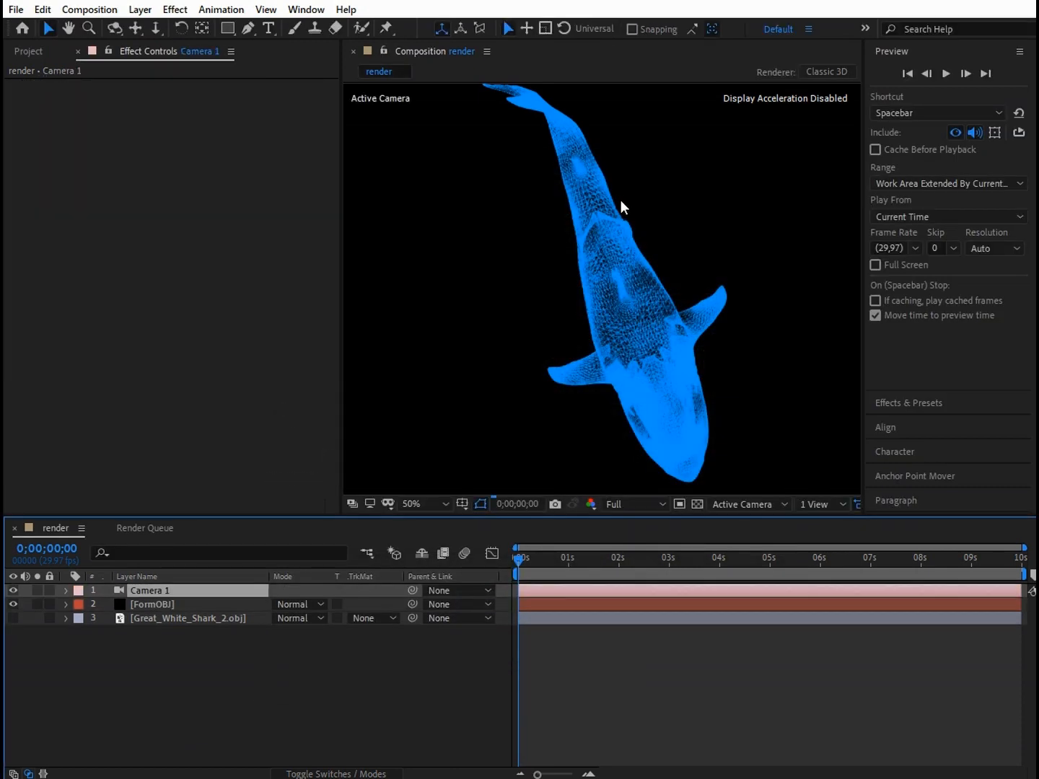
- Orbit the camera towards the shark's head, lowering the preview resolution to Third for faster feedback
{"action": "scroll", "coordinate": [620, 200], "scroll_direction": "down", "scroll_amount": 2}
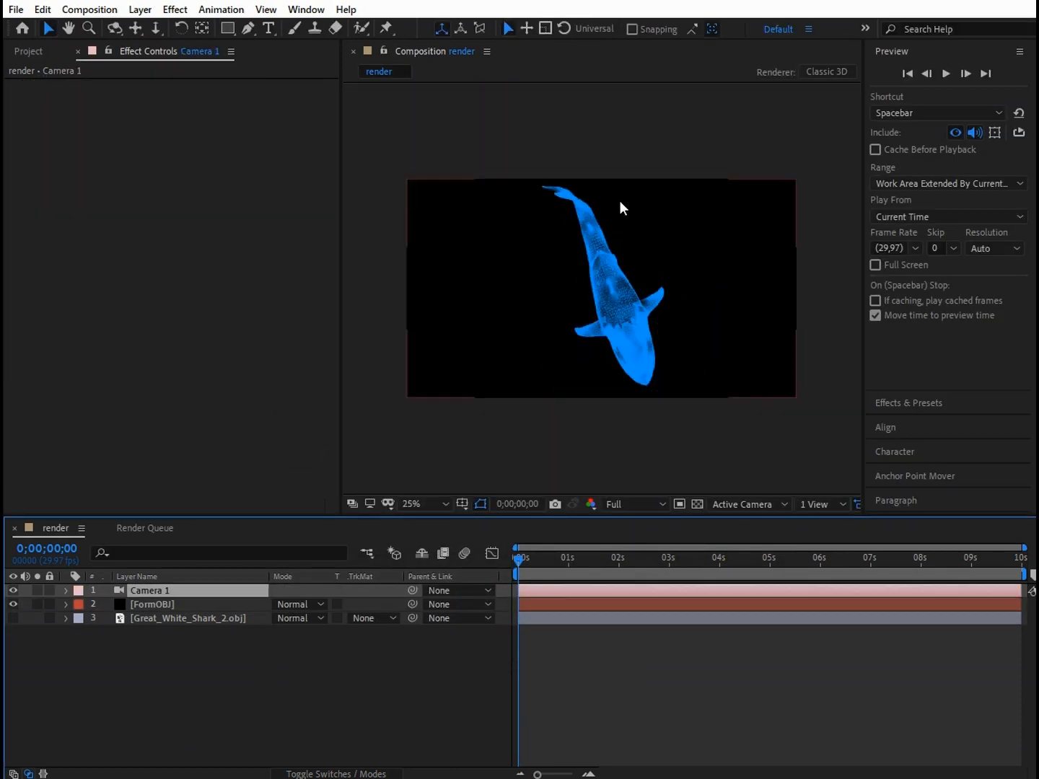
{"action": "left_click", "coordinate": [114, 28]}
{"action": "left_click", "coordinate": [656, 336]}
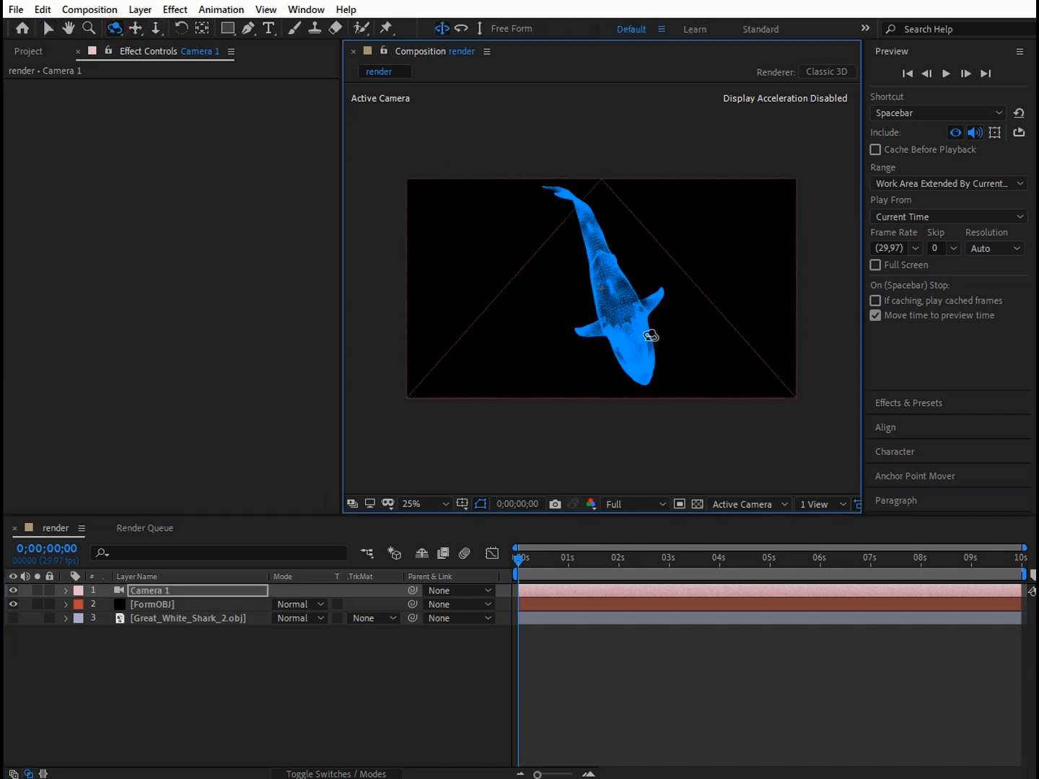
{"action": "left_click_drag", "start_coordinate": [650, 336], "coordinate": [652, 381]}
{"action": "left_click", "coordinate": [647, 506]}
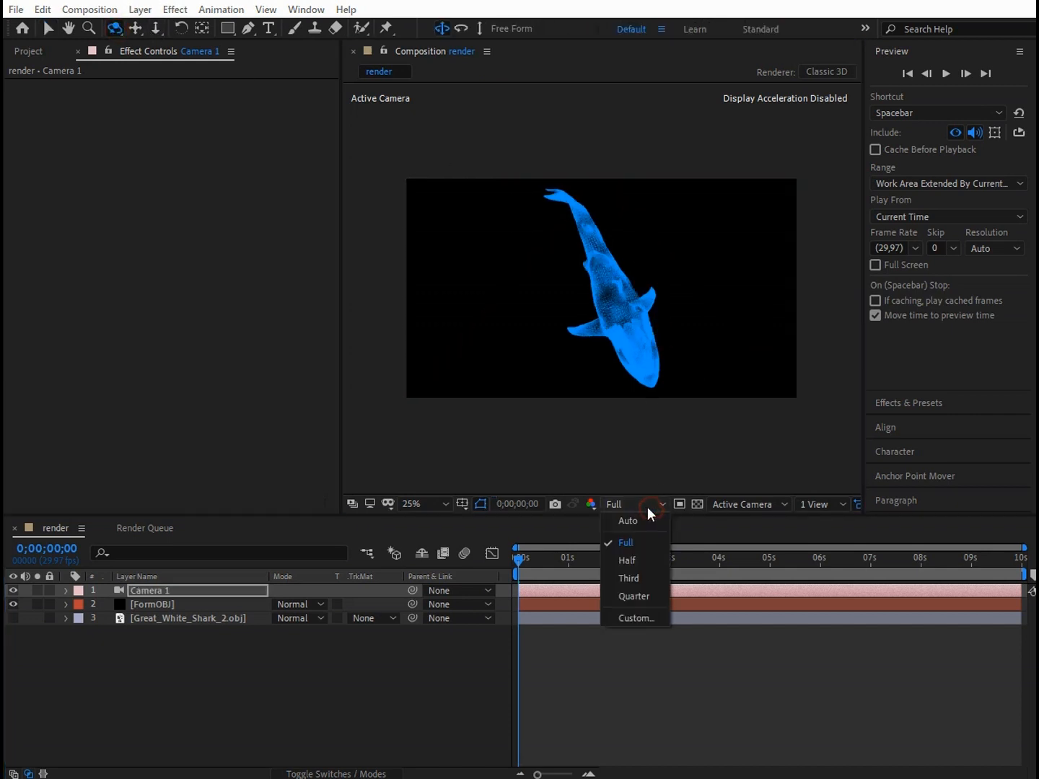
{"action": "left_click", "coordinate": [633, 578]}
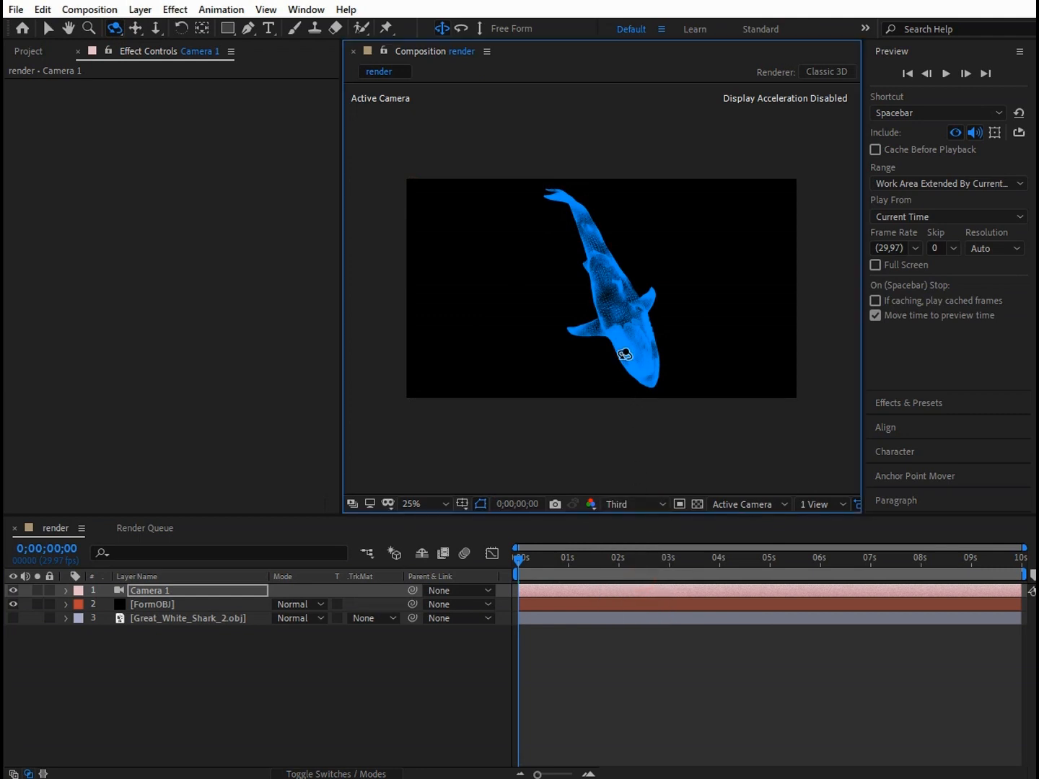
{"action": "mouse_move", "coordinate": [624, 354]}
{"action": "left_mouse_down"}
{"action": "mouse_move", "coordinate": [653, 355]}
{"action": "mouse_move", "coordinate": [617, 364]}
{"action": "mouse_move", "coordinate": [593, 354]}
{"action": "mouse_move", "coordinate": [555, 302]}
{"action": "mouse_move", "coordinate": [559, 310]}
{"action": "mouse_move", "coordinate": [690, 272]}
{"action": "mouse_move", "coordinate": [660, 326]}
{"action": "mouse_move", "coordinate": [622, 332]}
{"action": "mouse_move", "coordinate": [561, 311]}
{"action": "mouse_move", "coordinate": [584, 311]}
{"action": "mouse_move", "coordinate": [555, 318]}
{"action": "left_mouse_up"}
{"action": "left_click_drag", "start_coordinate": [639, 305], "coordinate": [675, 297]}
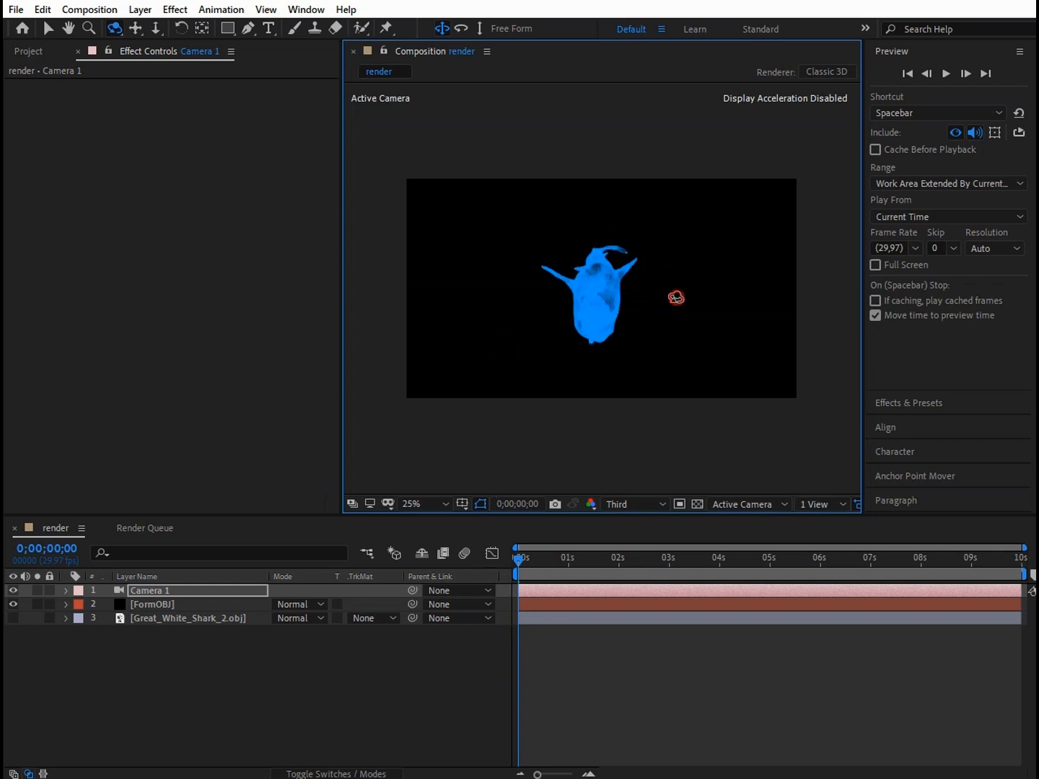
{"action": "mouse_move", "coordinate": [515, 292]}
{"action": "left_mouse_down"}
{"action": "mouse_move", "coordinate": [477, 276]}
{"action": "mouse_move", "coordinate": [499, 277]}
{"action": "left_mouse_up"}
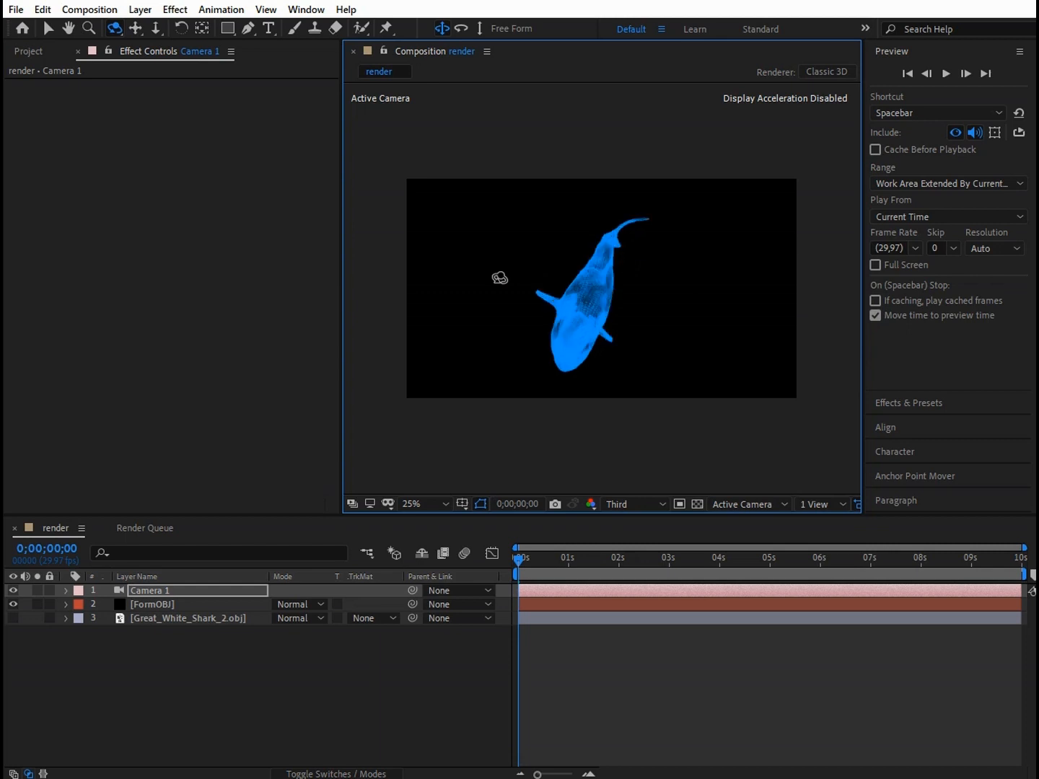
- Dolly the camera back slightly and pan it so the shark sits in the upper-right part of the frame
{"action": "left_click", "coordinate": [155, 28]}
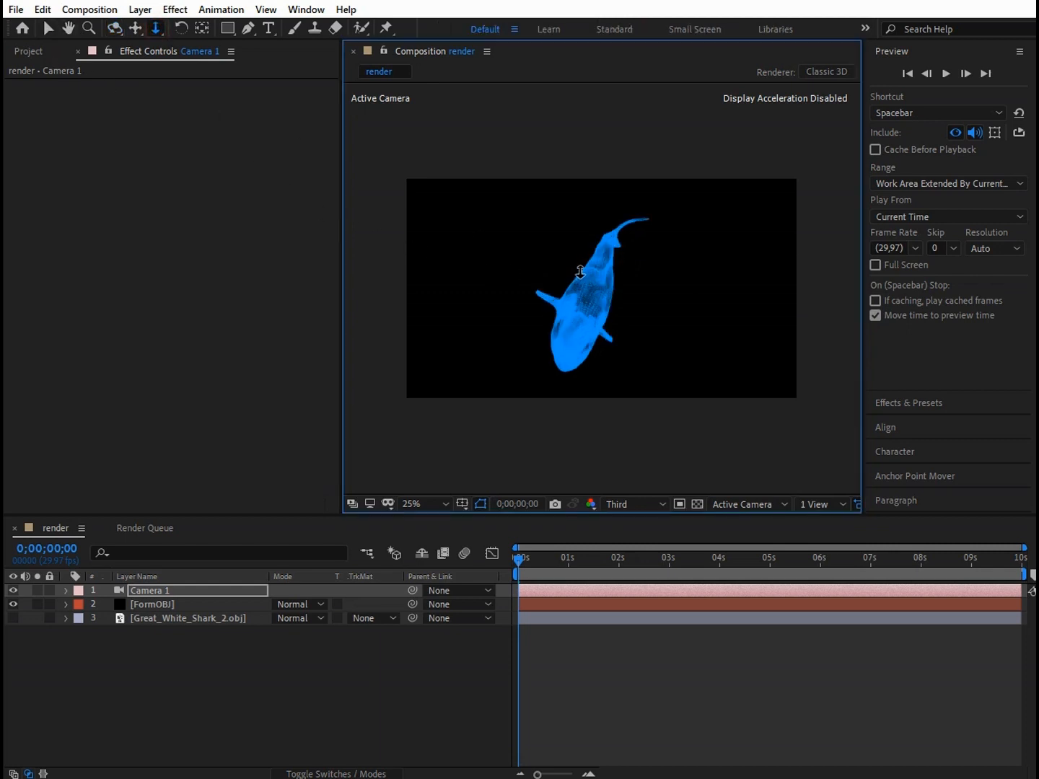
{"action": "left_click_drag", "start_coordinate": [580, 272], "coordinate": [580, 264]}
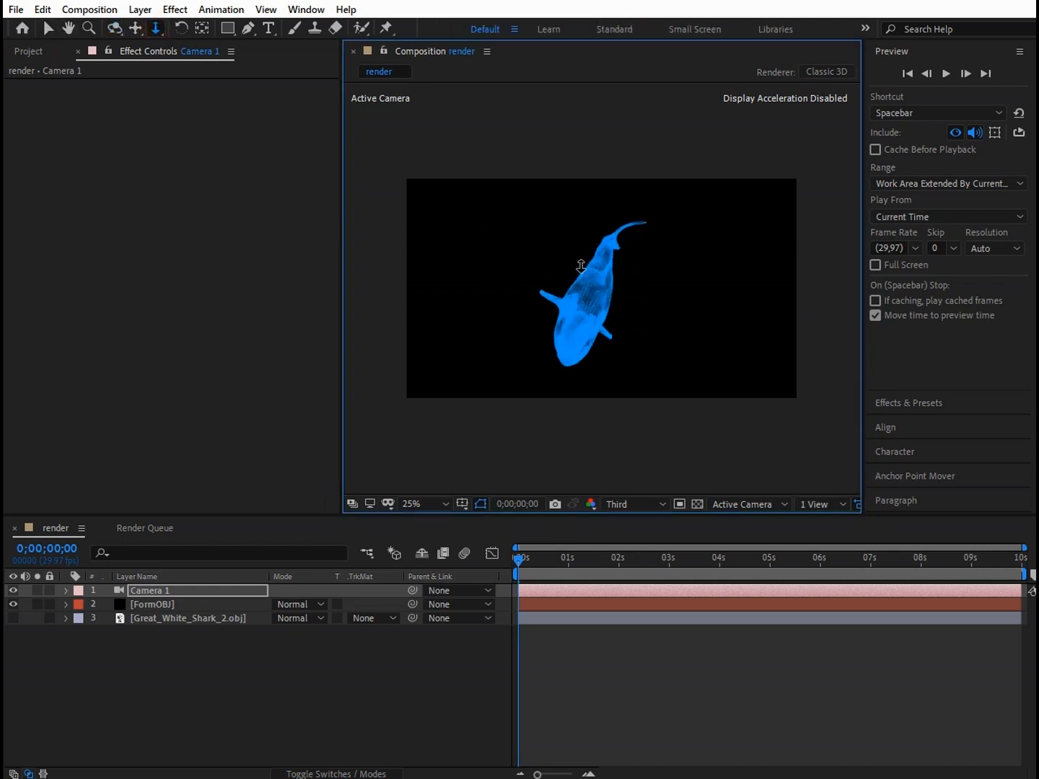
{"action": "left_click", "coordinate": [135, 28]}
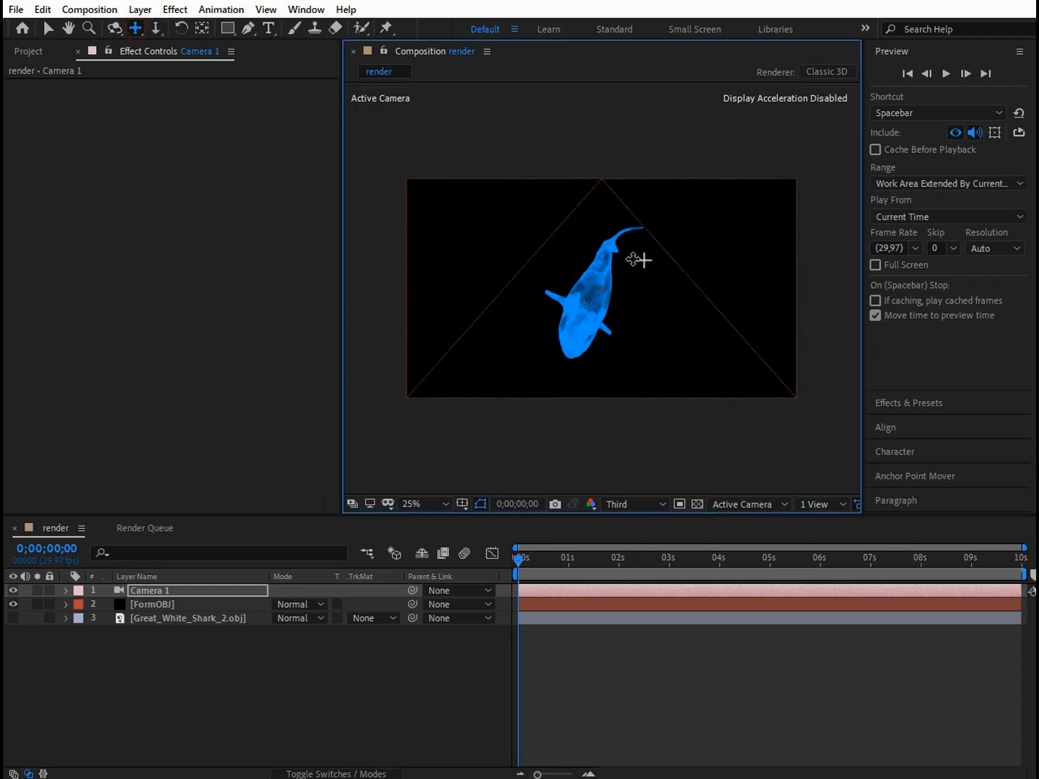
{"action": "left_click_drag", "start_coordinate": [634, 260], "coordinate": [650, 251]}
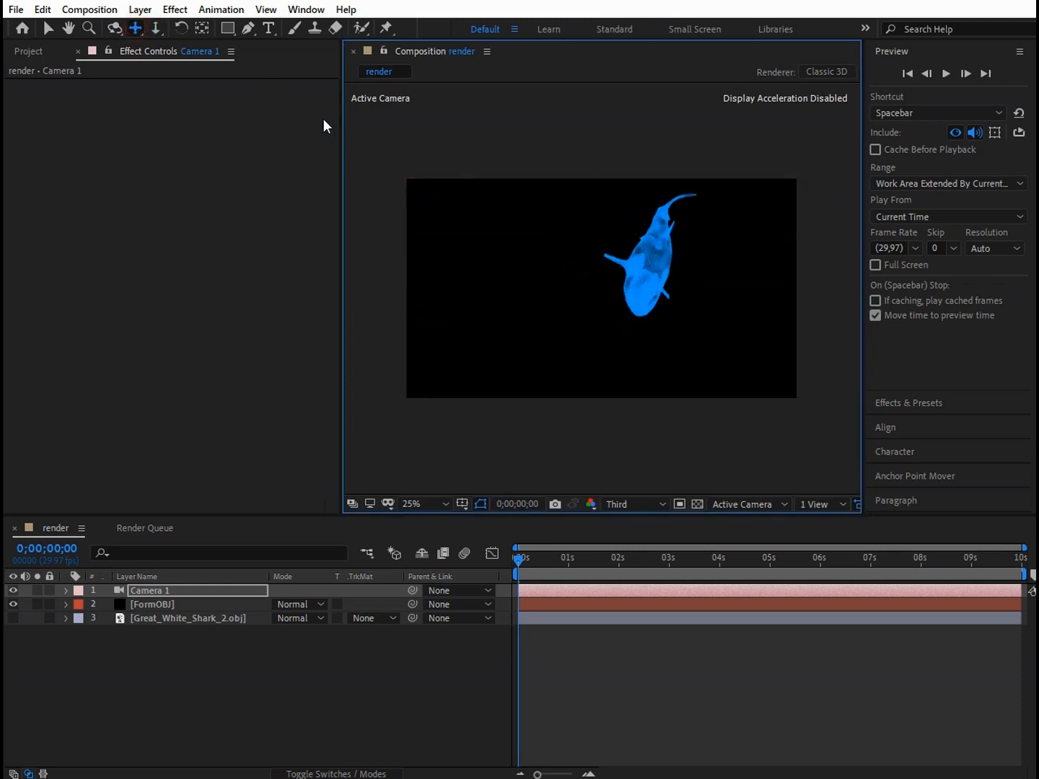
- Orbit the camera until the shark is seen almost head-on
{"action": "left_click", "coordinate": [114, 28]}
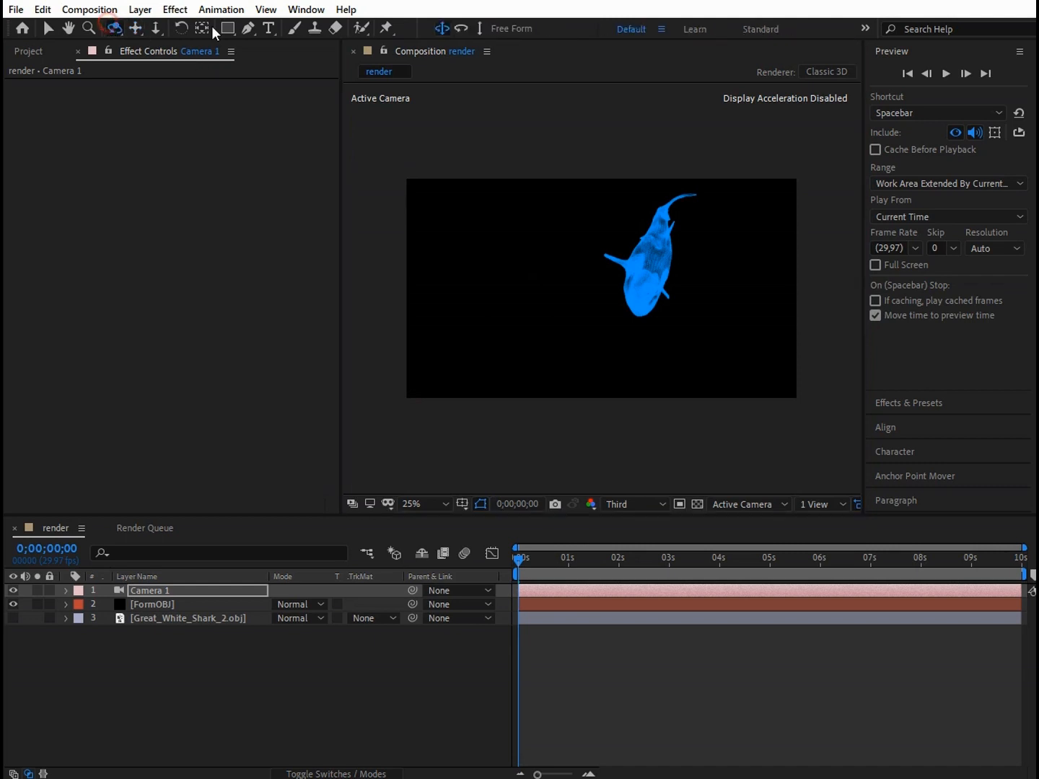
{"action": "left_click", "coordinate": [601, 269]}
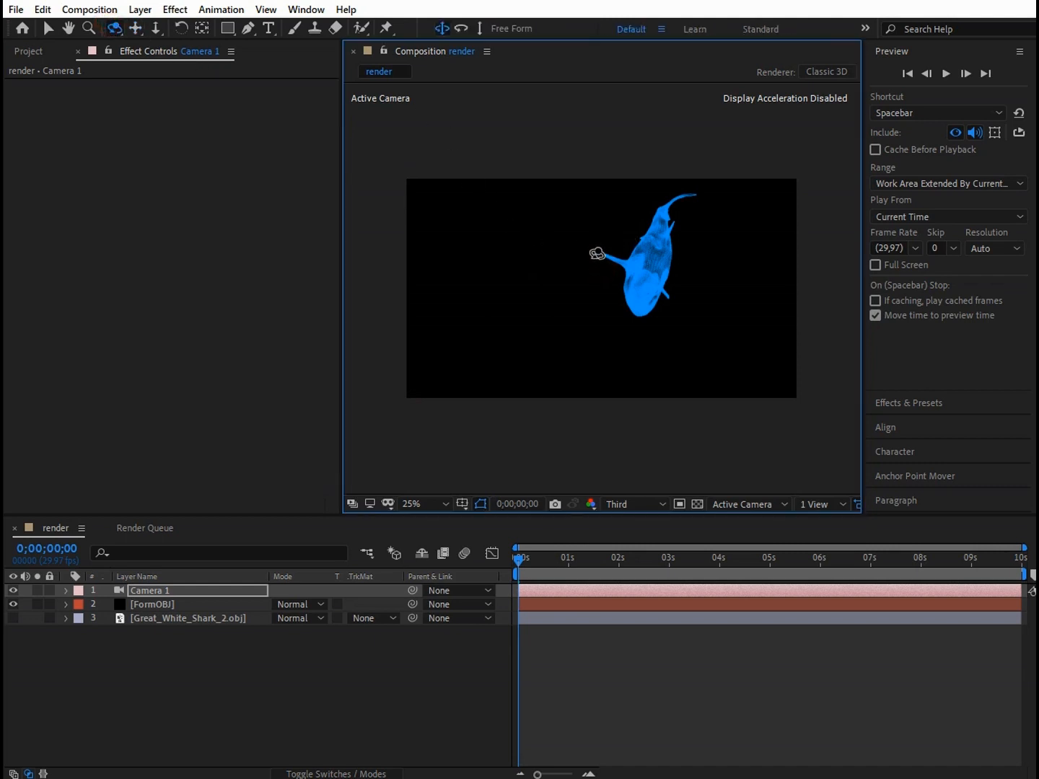
{"action": "left_click_drag", "start_coordinate": [638, 273], "coordinate": [640, 266]}
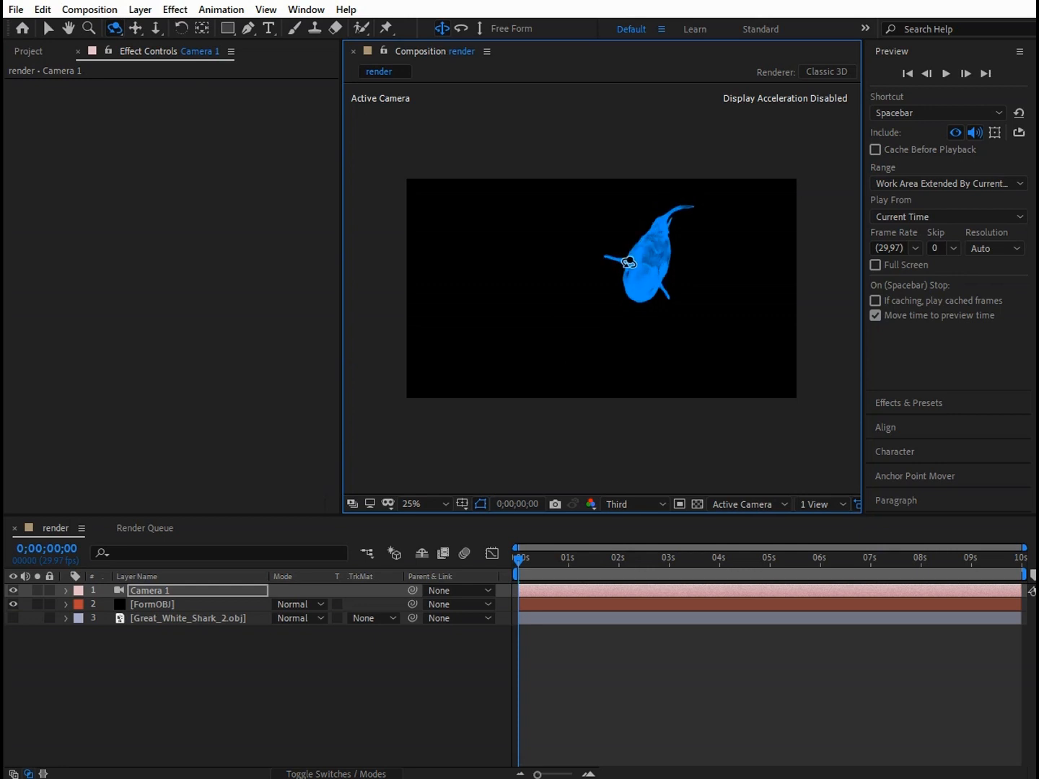
{"action": "left_click_drag", "start_coordinate": [629, 262], "coordinate": [621, 263]}
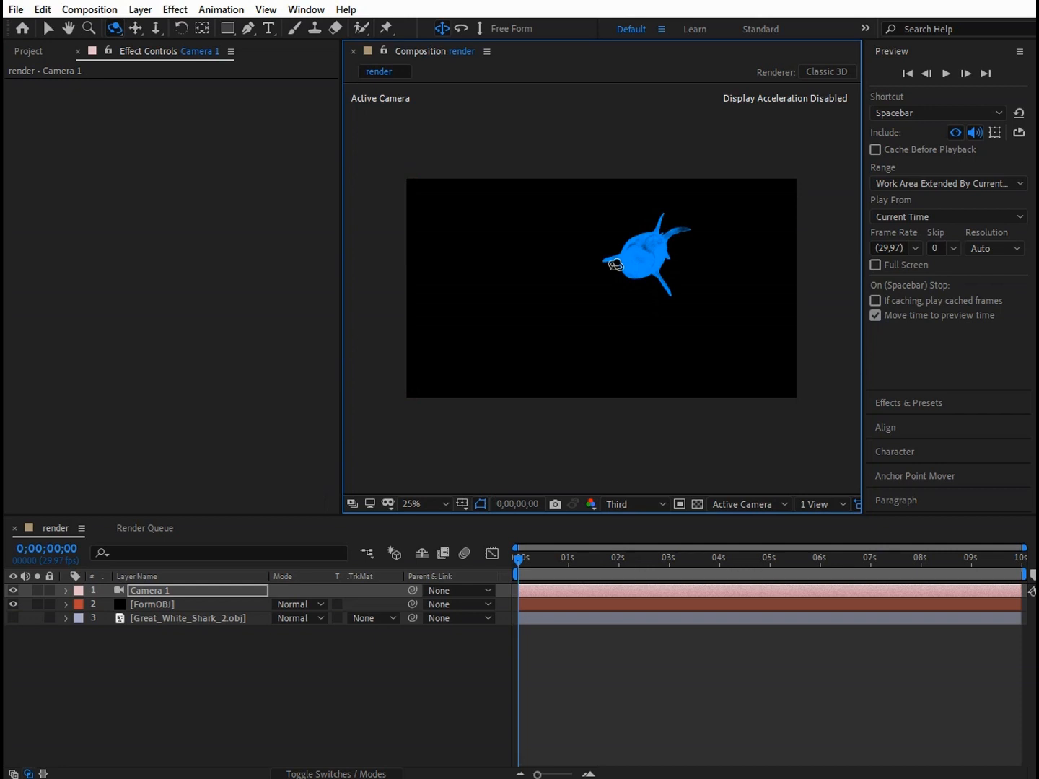
- Pan the camera to shift the shark slightly farther up and right in the frame, and restore Full preview resolution
{"action": "left_click", "coordinate": [135, 29]}
{"action": "left_click", "coordinate": [711, 249]}
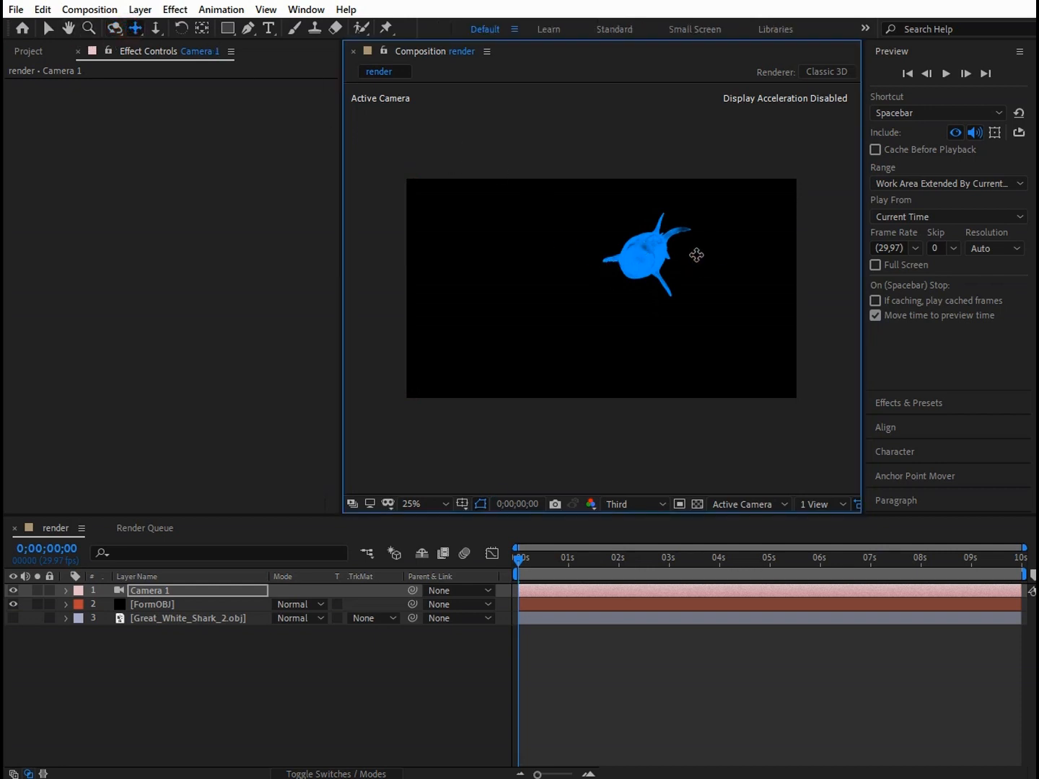
{"action": "scroll", "coordinate": [702, 257], "scroll_direction": "up", "scroll_amount": 2}
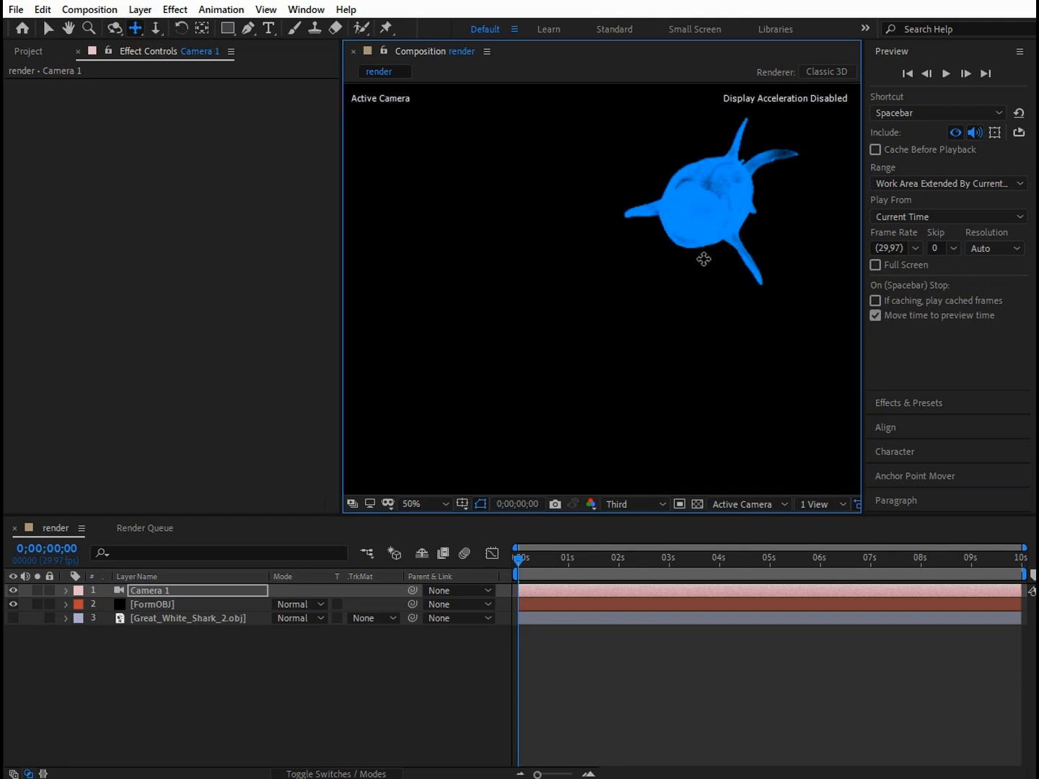
{"action": "scroll", "coordinate": [701, 256], "scroll_direction": "down", "scroll_amount": 2}
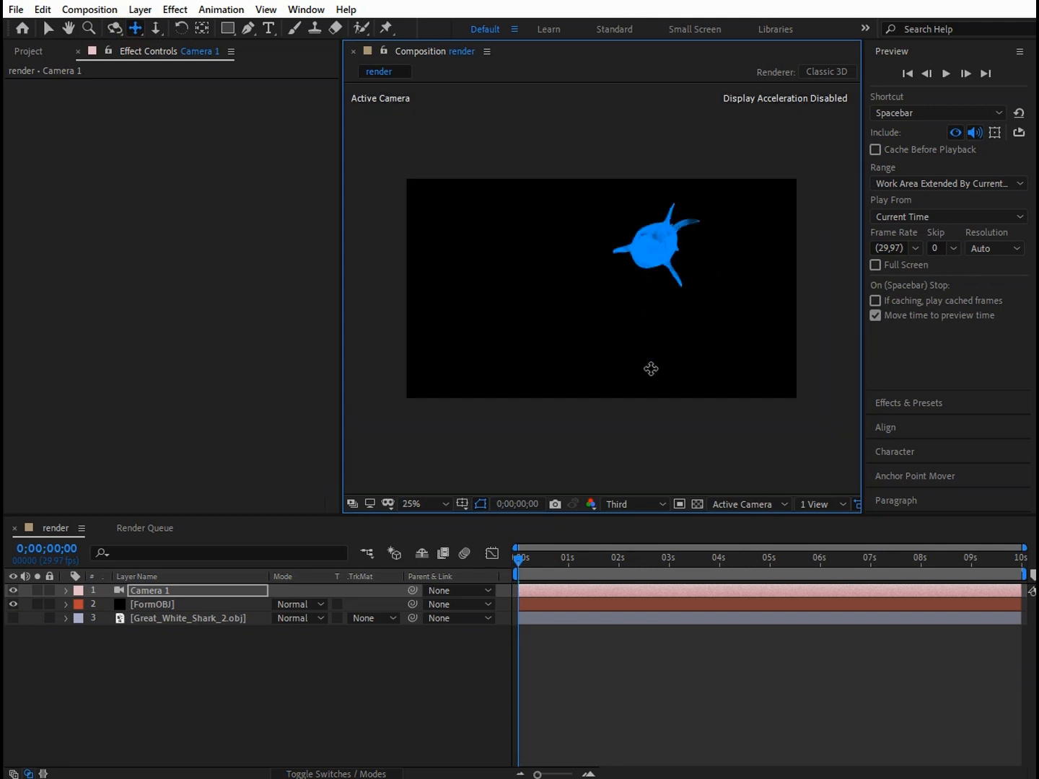
{"action": "left_click", "coordinate": [641, 506]}
{"action": "left_click", "coordinate": [631, 544]}
- Create a black 1920 × 1080 px solid layer named form2
{"action": "right_click", "coordinate": [230, 691]}
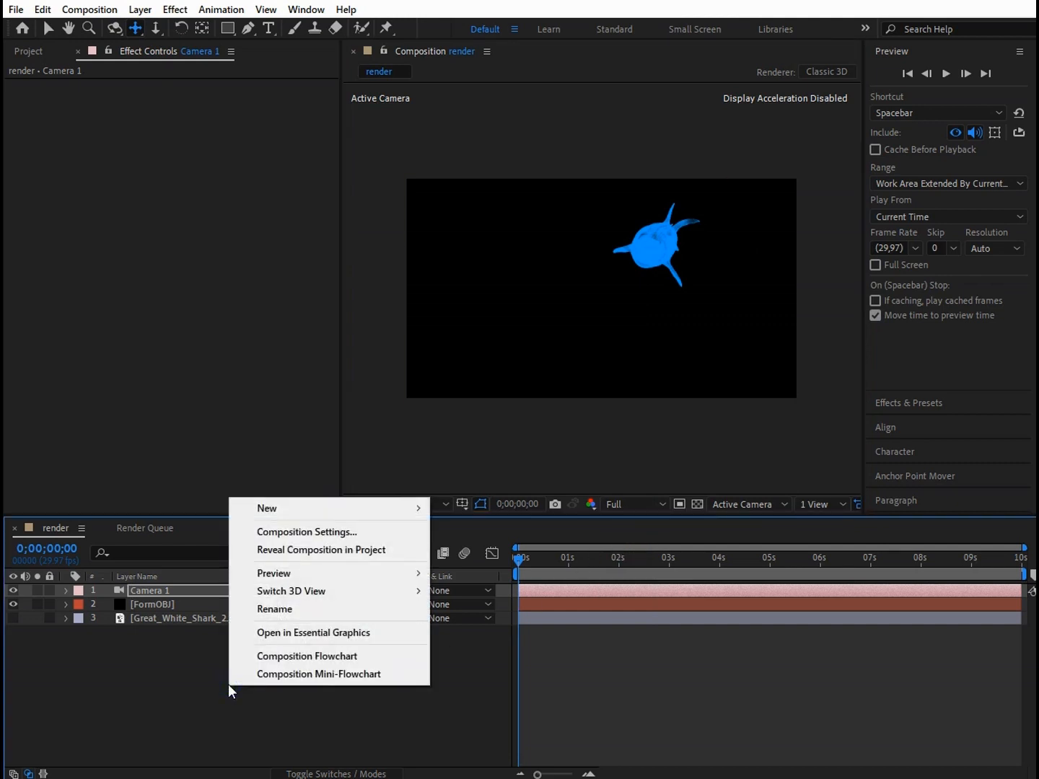
{"action": "mouse_move", "coordinate": [328, 505]}
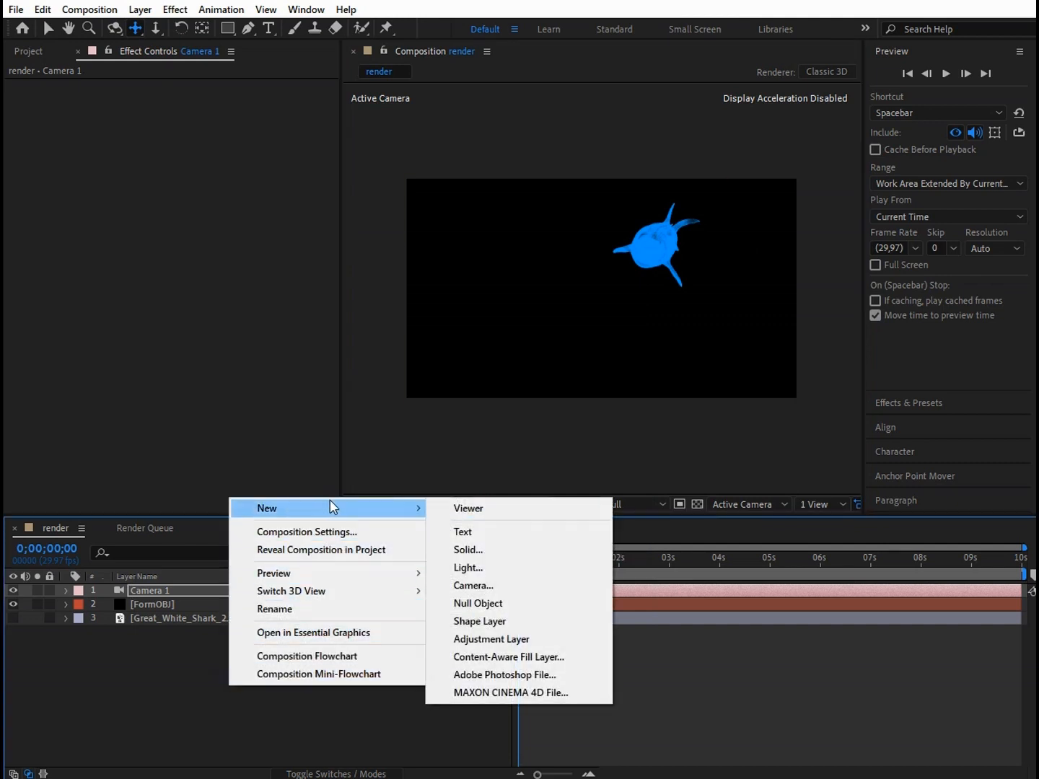
{"action": "left_click", "coordinate": [486, 550]}
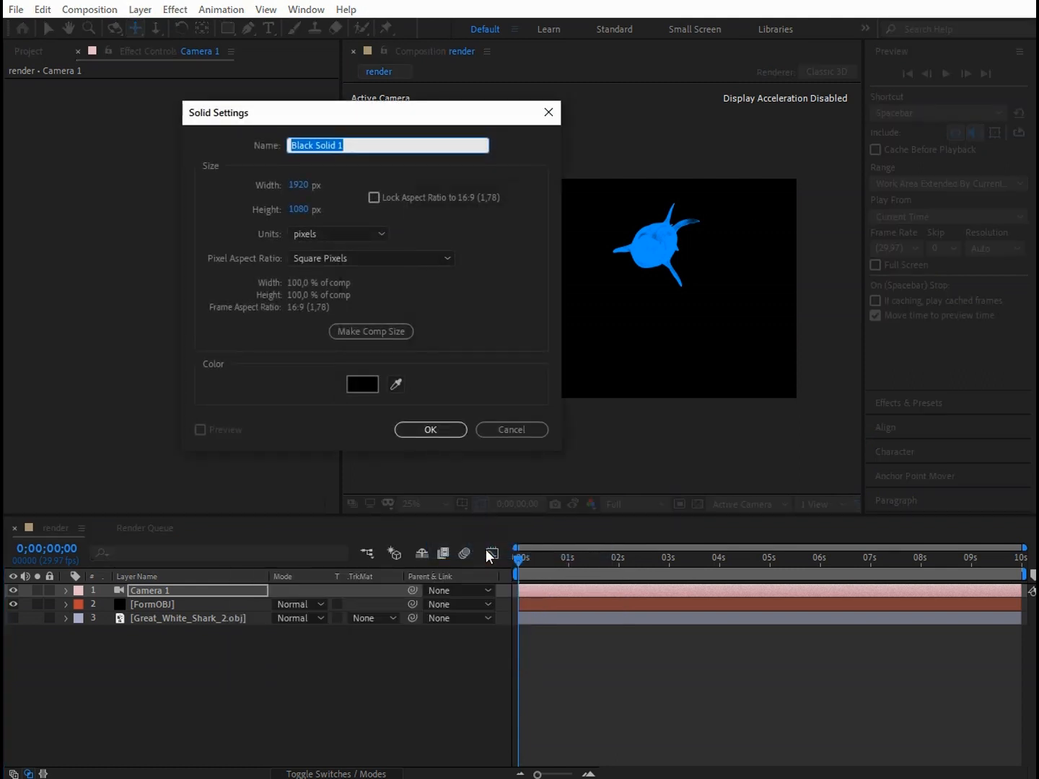
{"action": "type", "text": "form2"}
{"action": "left_click", "coordinate": [438, 431]}
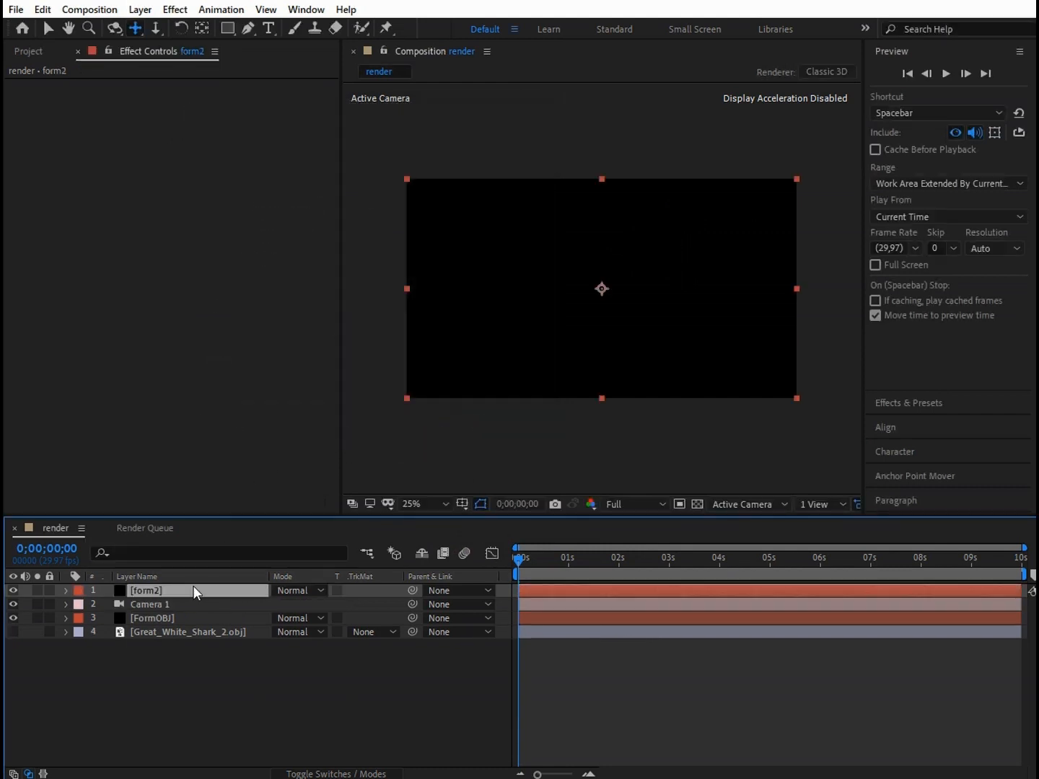
- Move the FormOBJ layer above Camera 1 and apply the Trapcode Form effect to the form2 layer
{"action": "left_click_drag", "start_coordinate": [175, 619], "coordinate": [177, 597]}
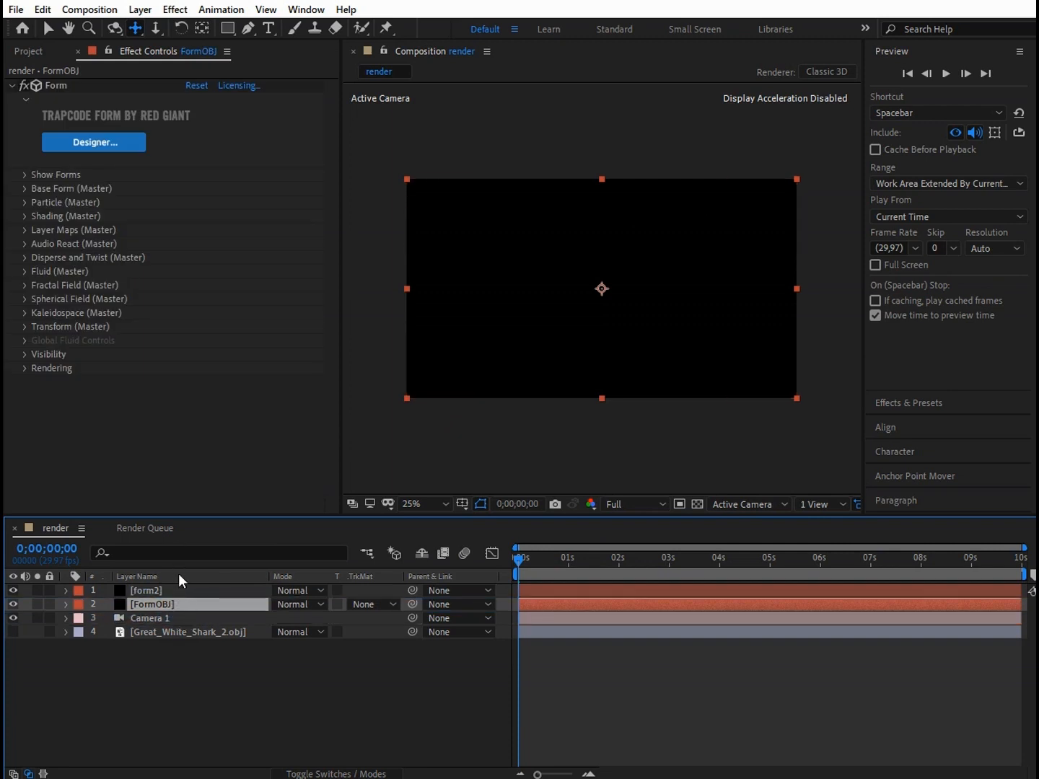
{"action": "left_click", "coordinate": [173, 590]}
{"action": "left_click", "coordinate": [175, 10]}
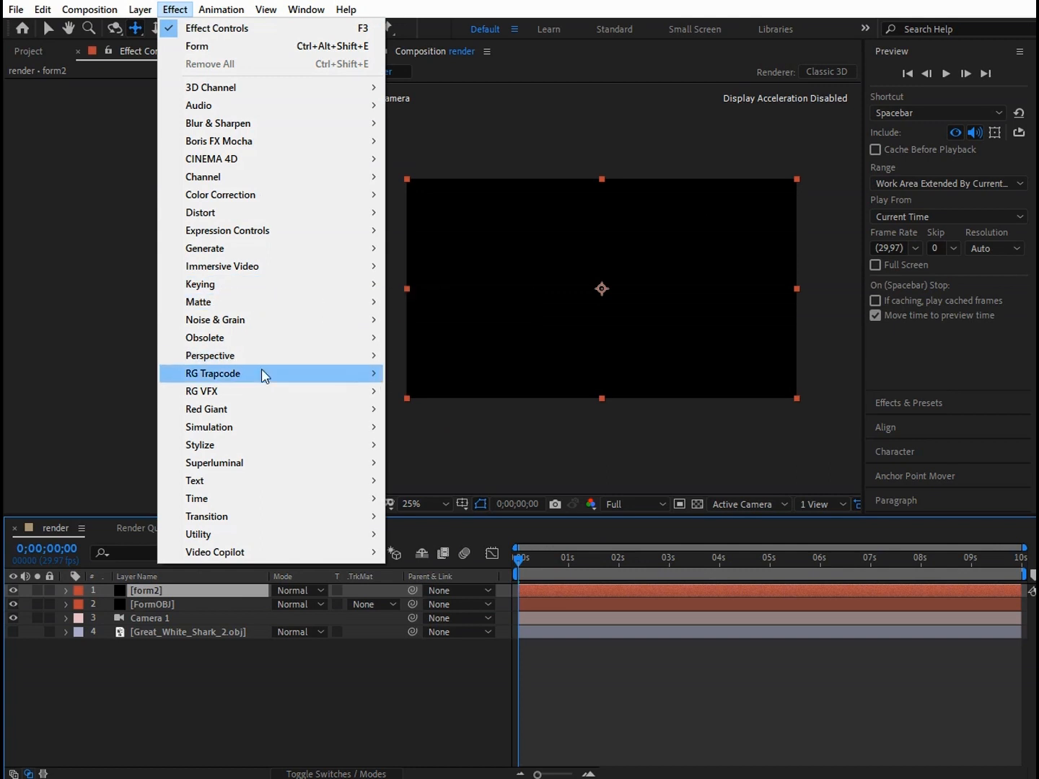
{"action": "mouse_move", "coordinate": [261, 373]}
{"action": "left_click", "coordinate": [451, 411]}
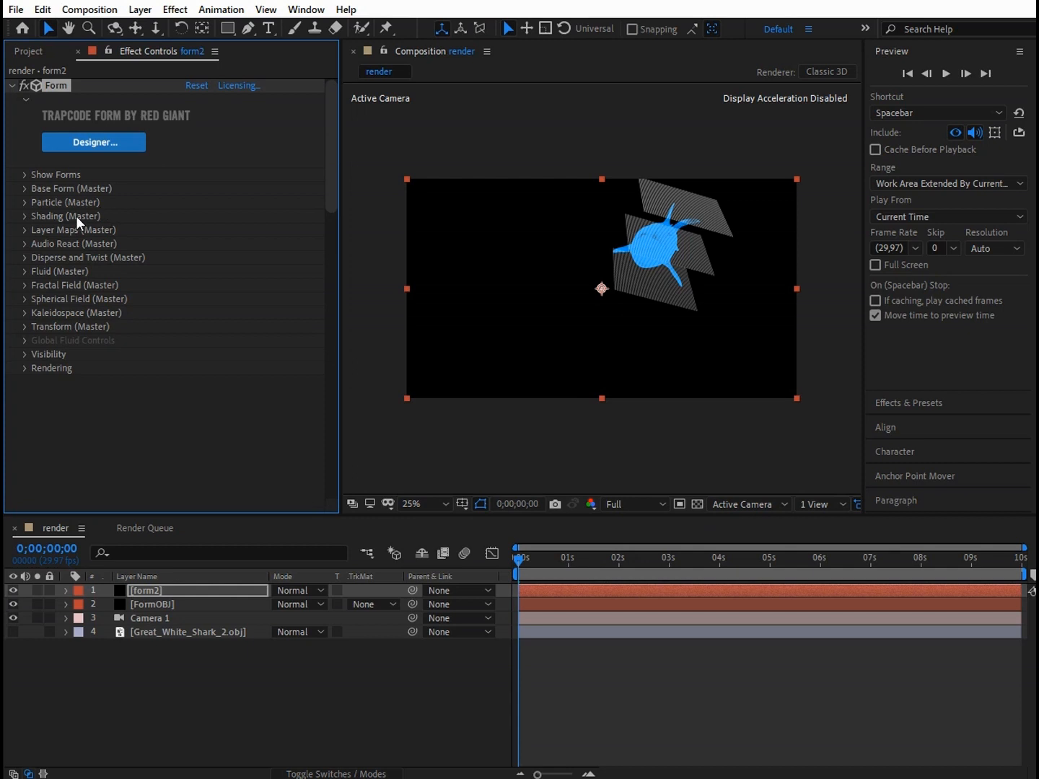
- Set form2's base form to Size XYZ 4000, with 45 particles in X and 30 particles in Y
{"action": "left_click", "coordinate": [26, 189]}
{"action": "left_click", "coordinate": [194, 242]}
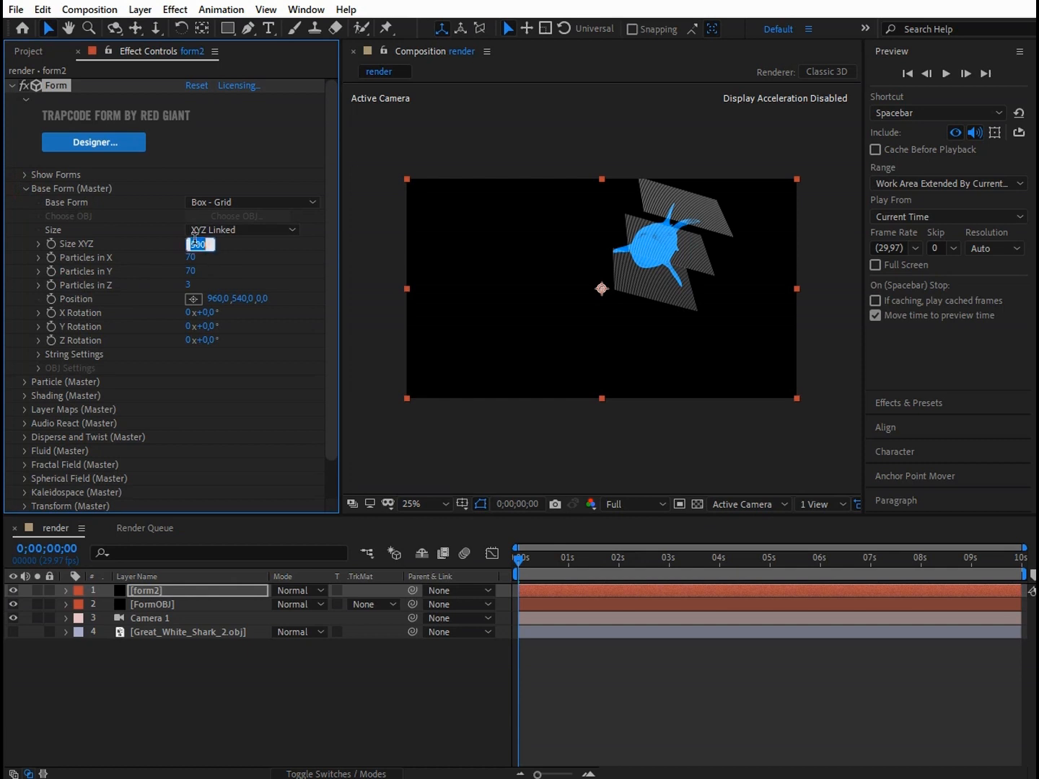
{"action": "type", "text": "1000"}
{"action": "left_click", "coordinate": [191, 258]}
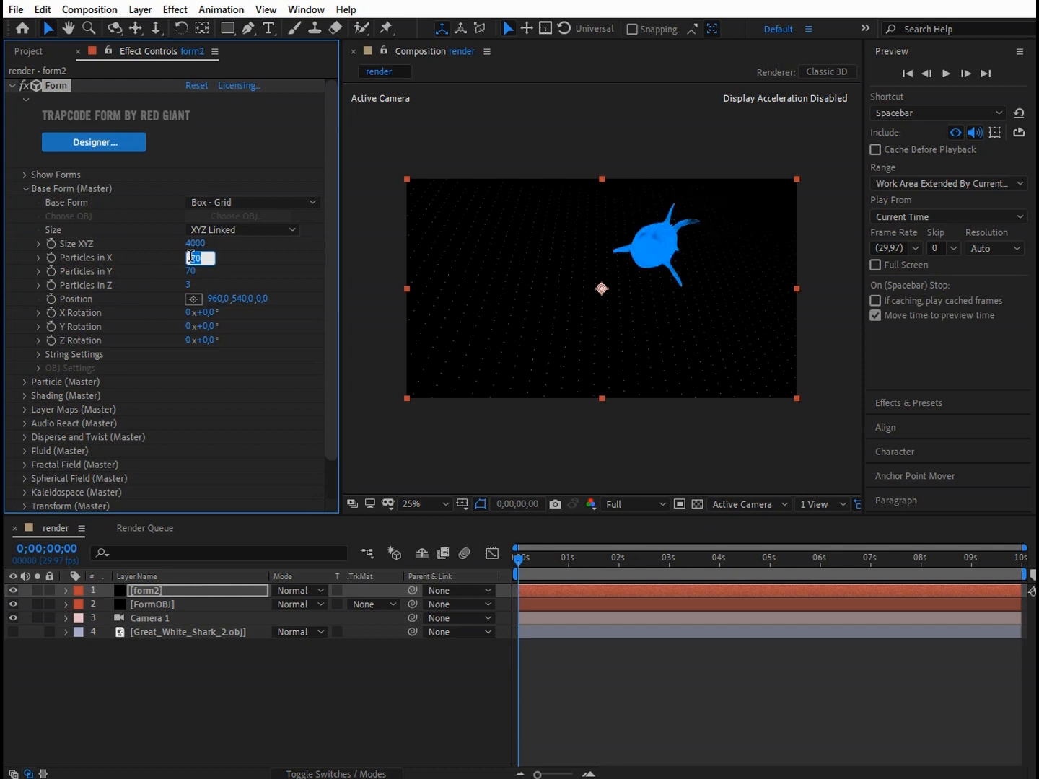
{"action": "type", "text": "45"}
{"action": "left_click", "coordinate": [190, 271]}
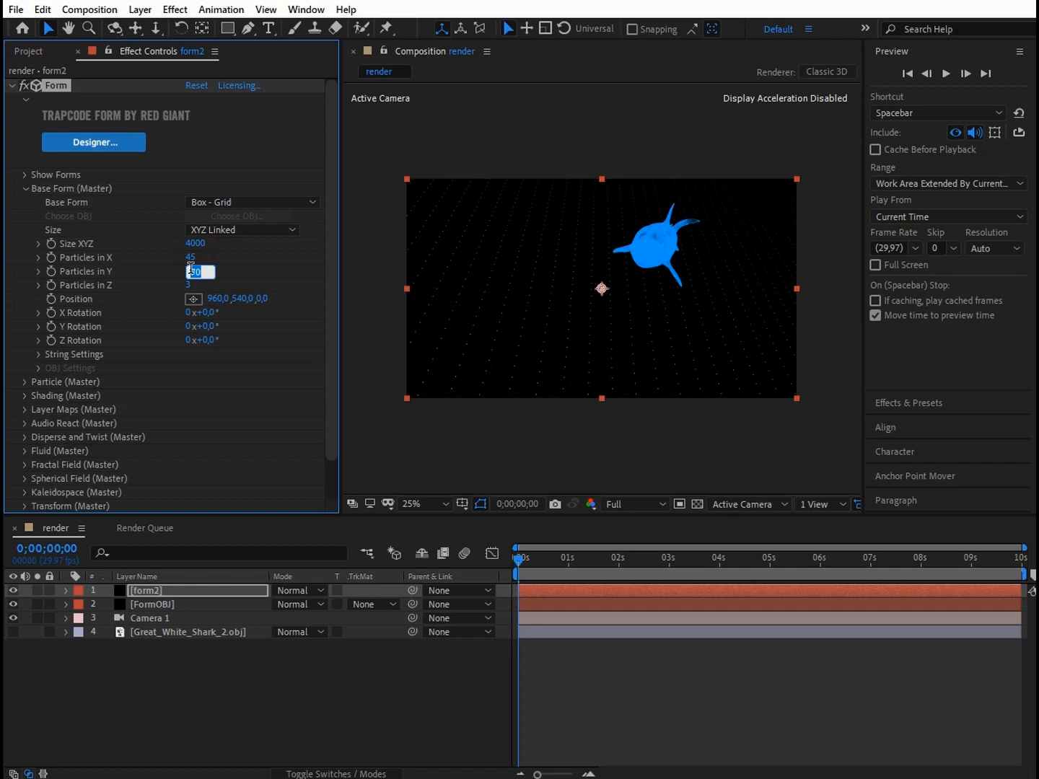
{"action": "type", "text": "30"}
{"action": "left_click_drag", "start_coordinate": [330, 322], "coordinate": [328, 327]}
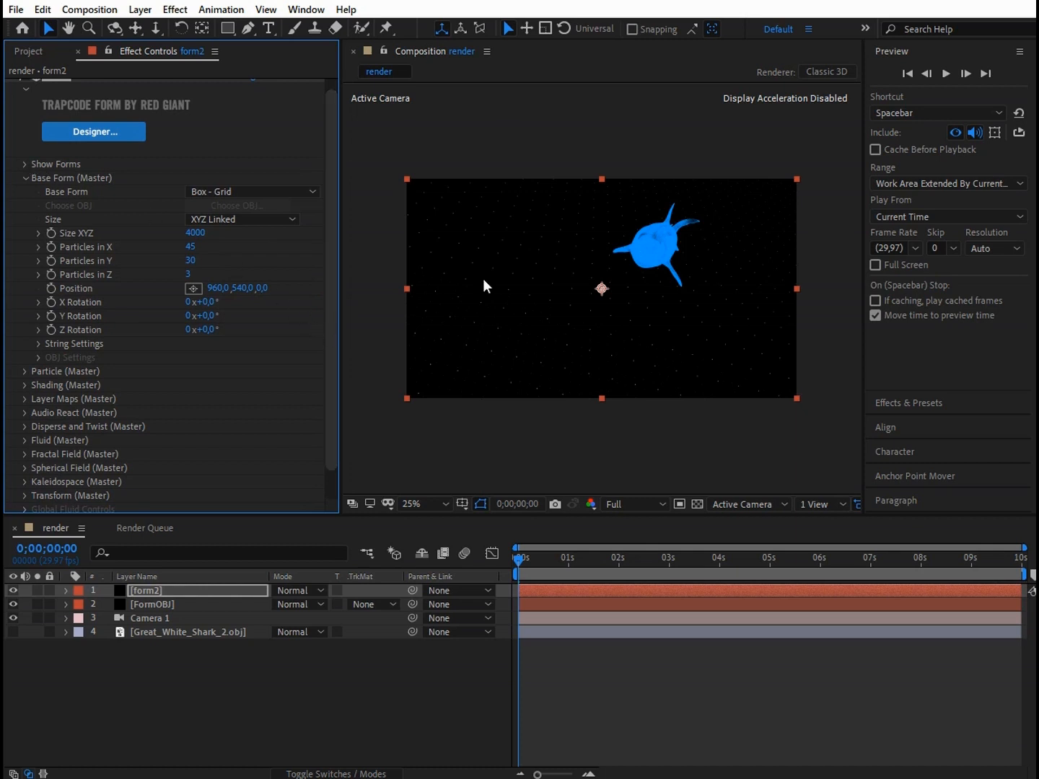
{"action": "key", "text": "period"}
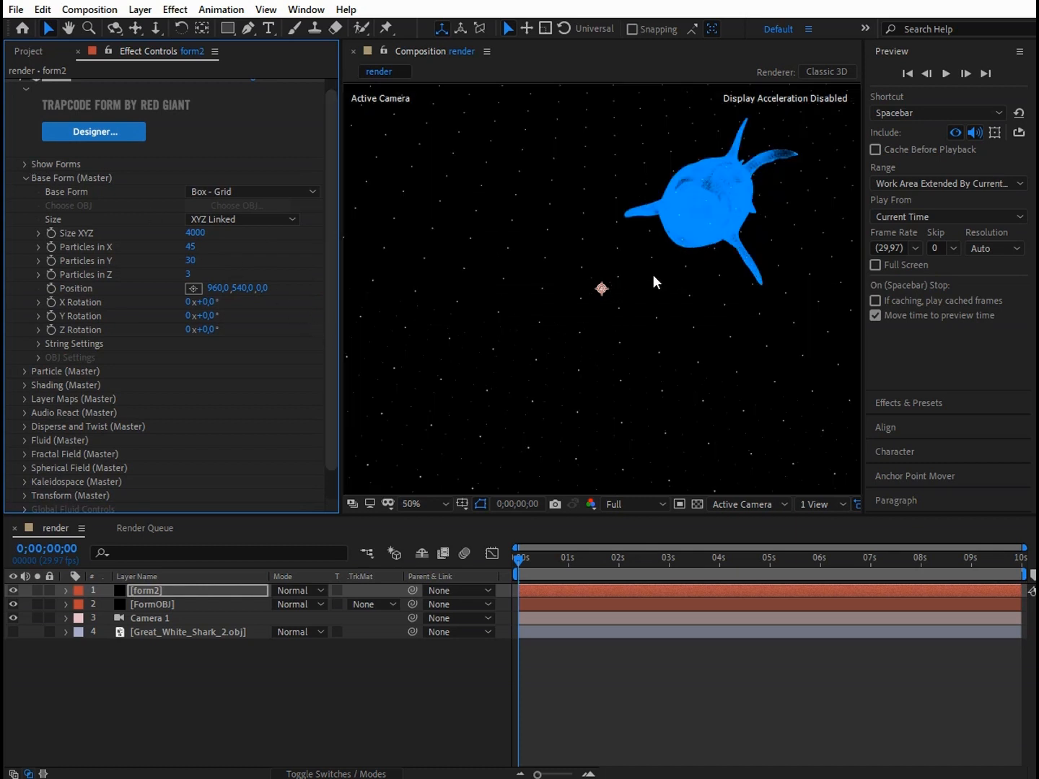
{"action": "left_click", "coordinate": [25, 177]}
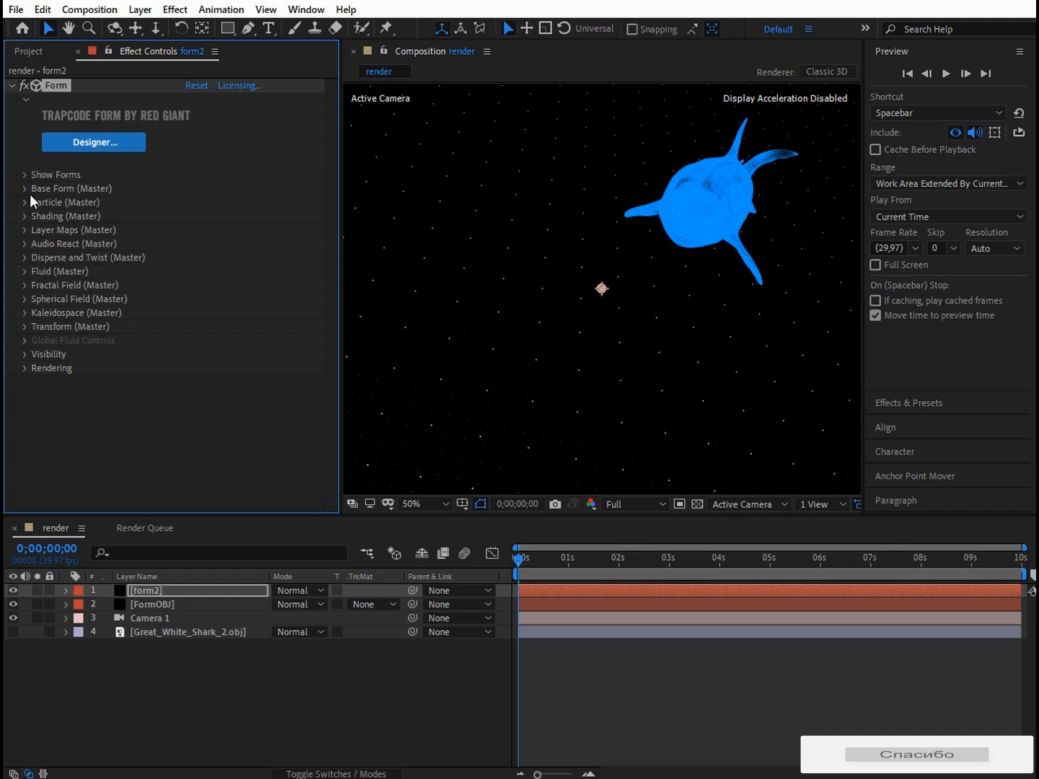
- In form2's Fractal Field settings, set Affect Size to 3 and Displace to 10
{"action": "left_click", "coordinate": [25, 286]}
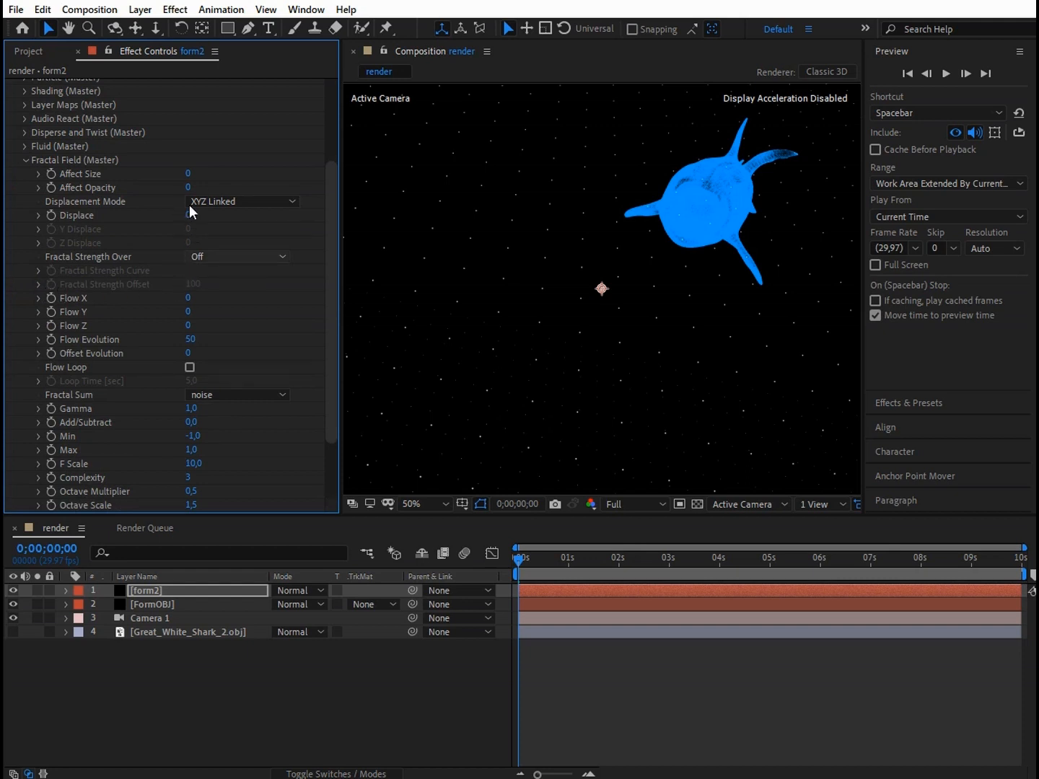
{"action": "left_click", "coordinate": [189, 173]}
{"action": "type", "text": "3"}
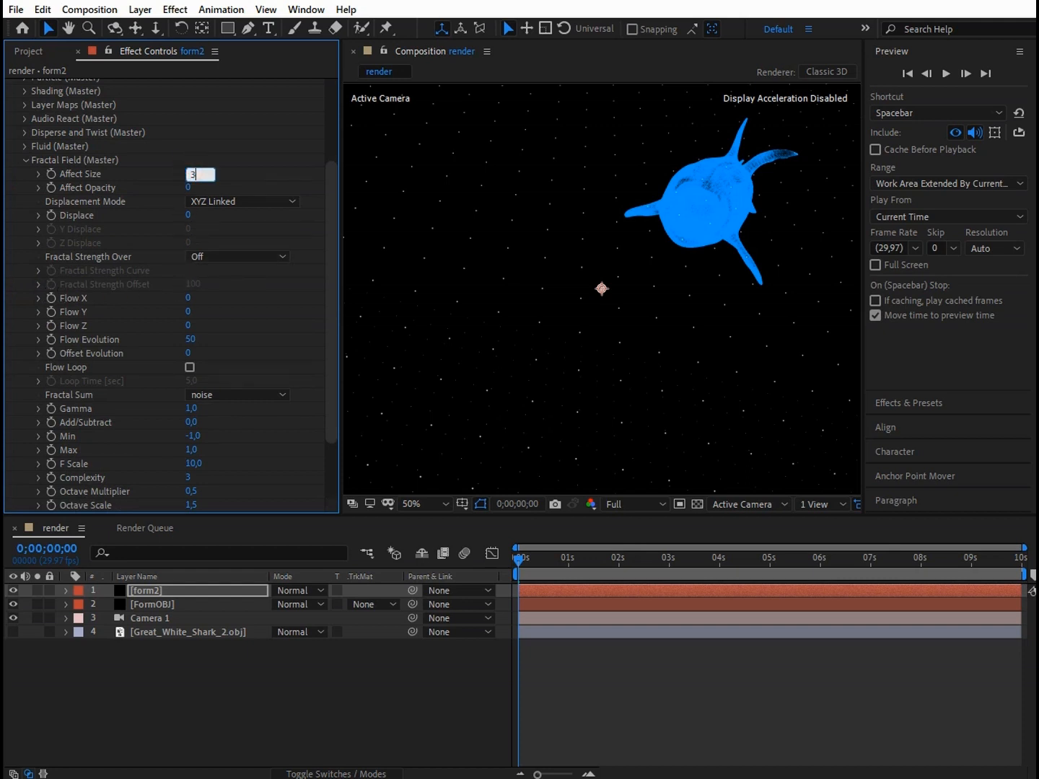
{"action": "left_click", "coordinate": [191, 216]}
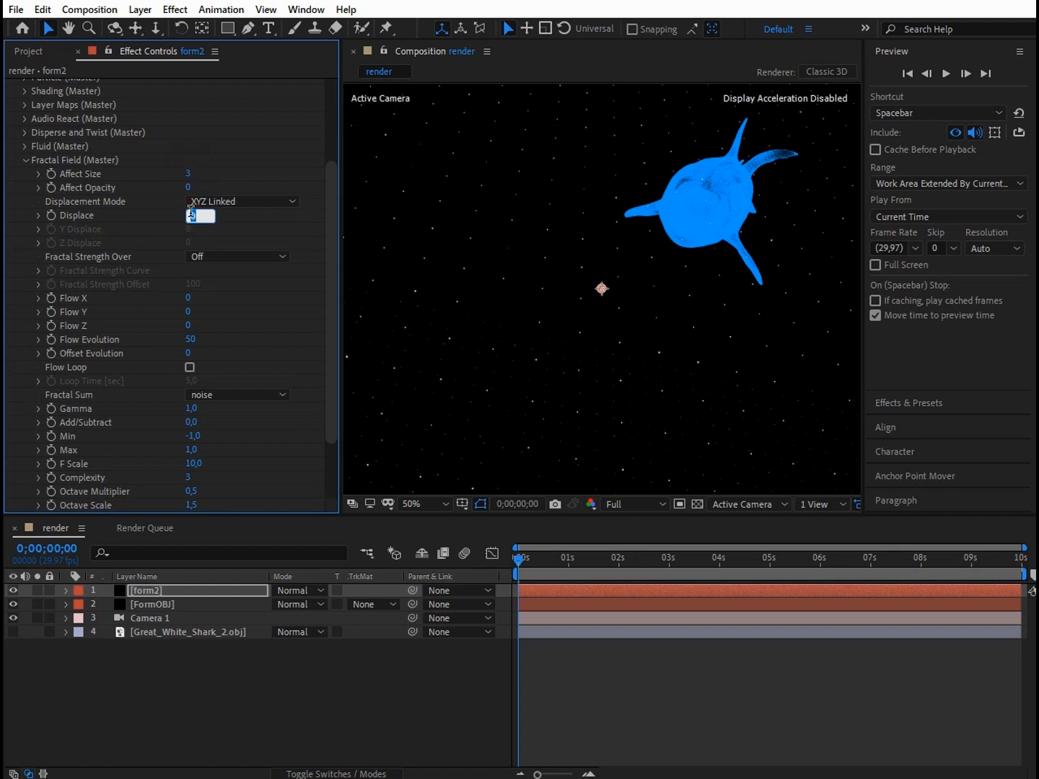
{"action": "type", "text": "10"}
- Set the Fractal Field's Flow X to 45 and Offset Evolution to 20
{"action": "left_click", "coordinate": [190, 298]}
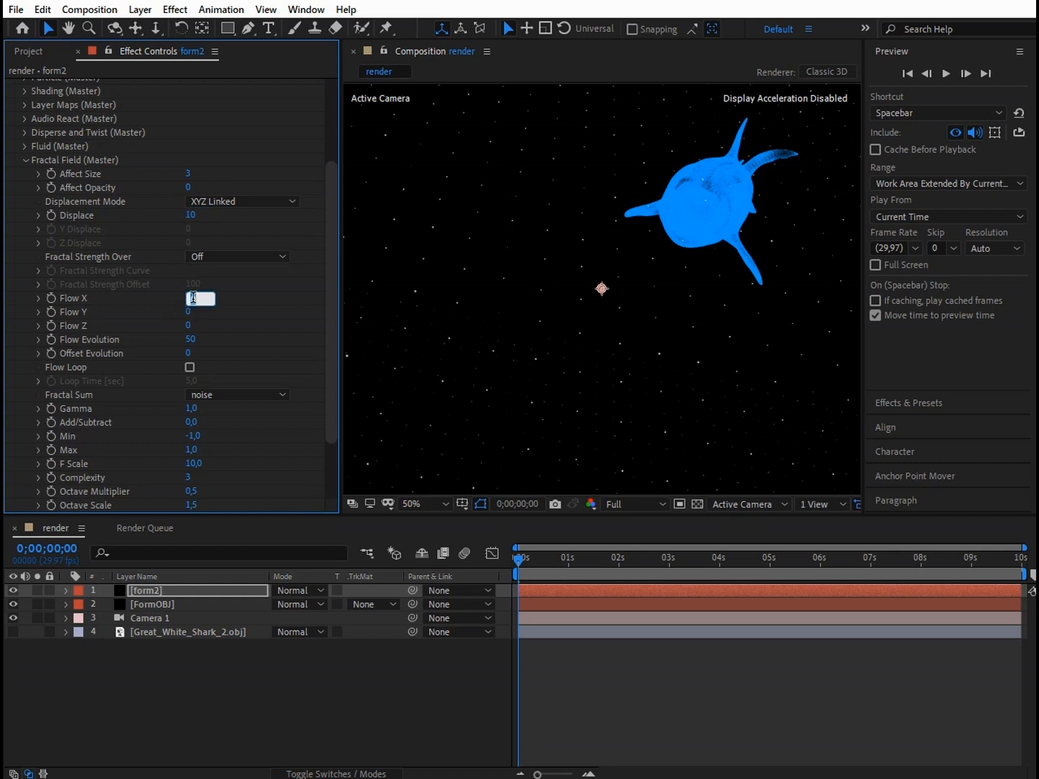
{"action": "type", "text": "45"}
{"action": "left_click", "coordinate": [189, 353]}
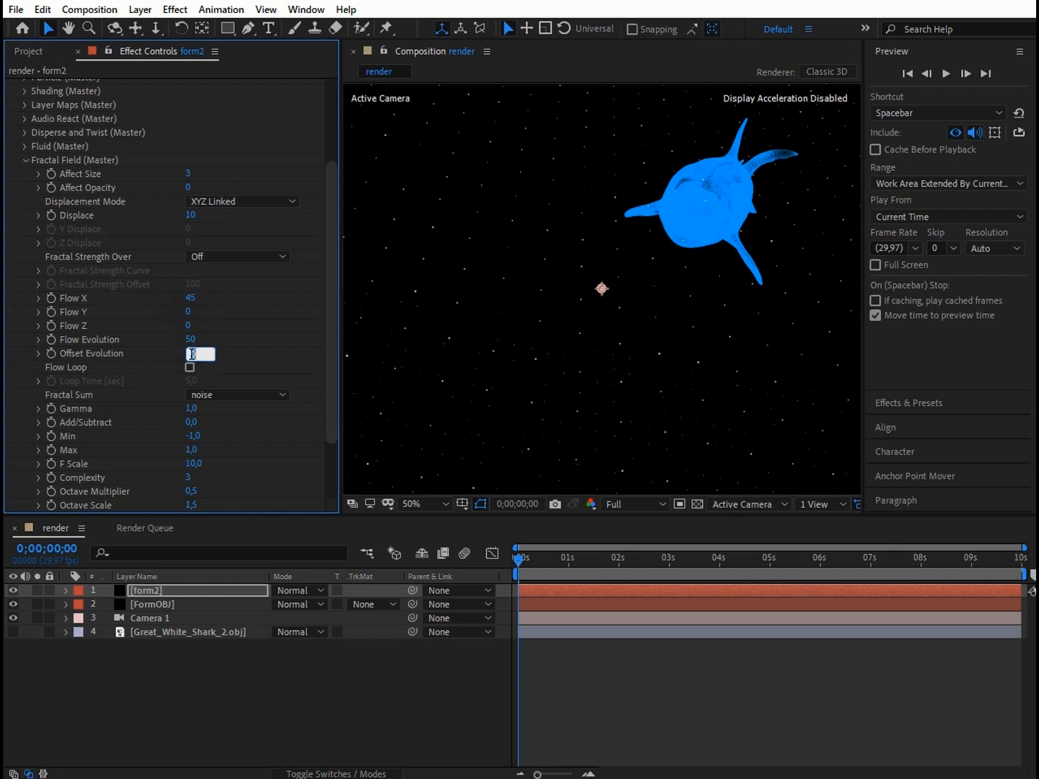
{"action": "type", "text": "20"}
{"action": "key", "text": "Return"}
{"action": "scroll", "coordinate": [238, 321], "scroll_direction": "down", "scroll_amount": 1}
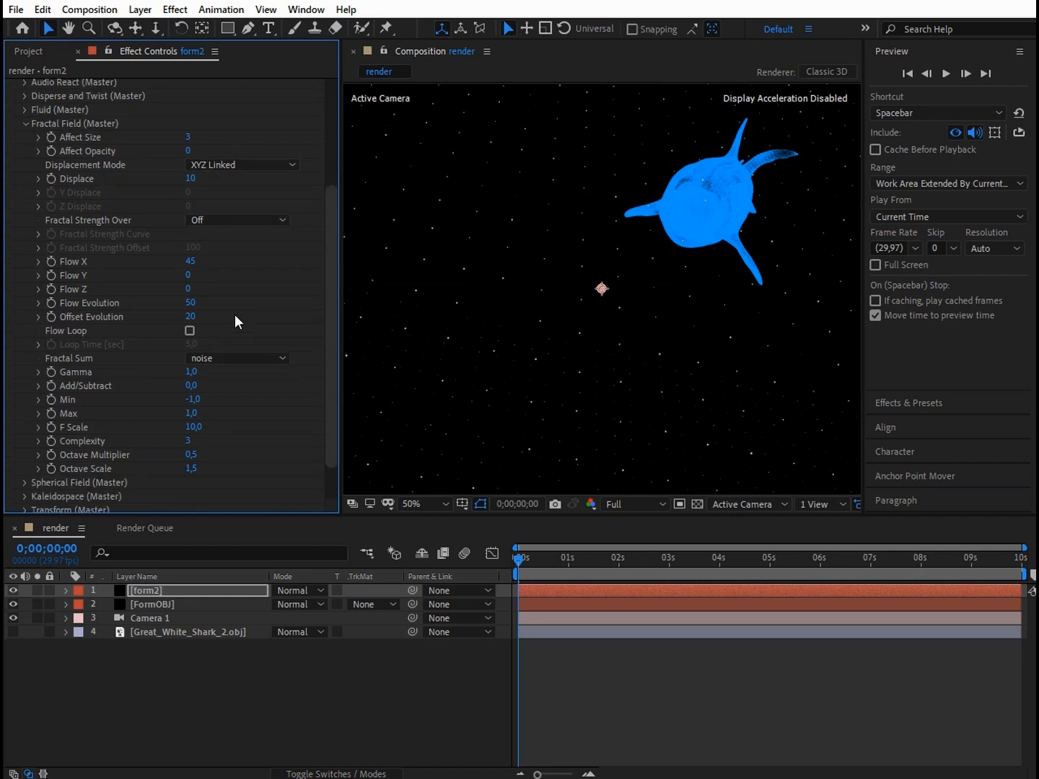
- Move the current time to 0;00;00;15 and set the Fractal Field's Flow X to 40
{"action": "left_click", "coordinate": [543, 561]}
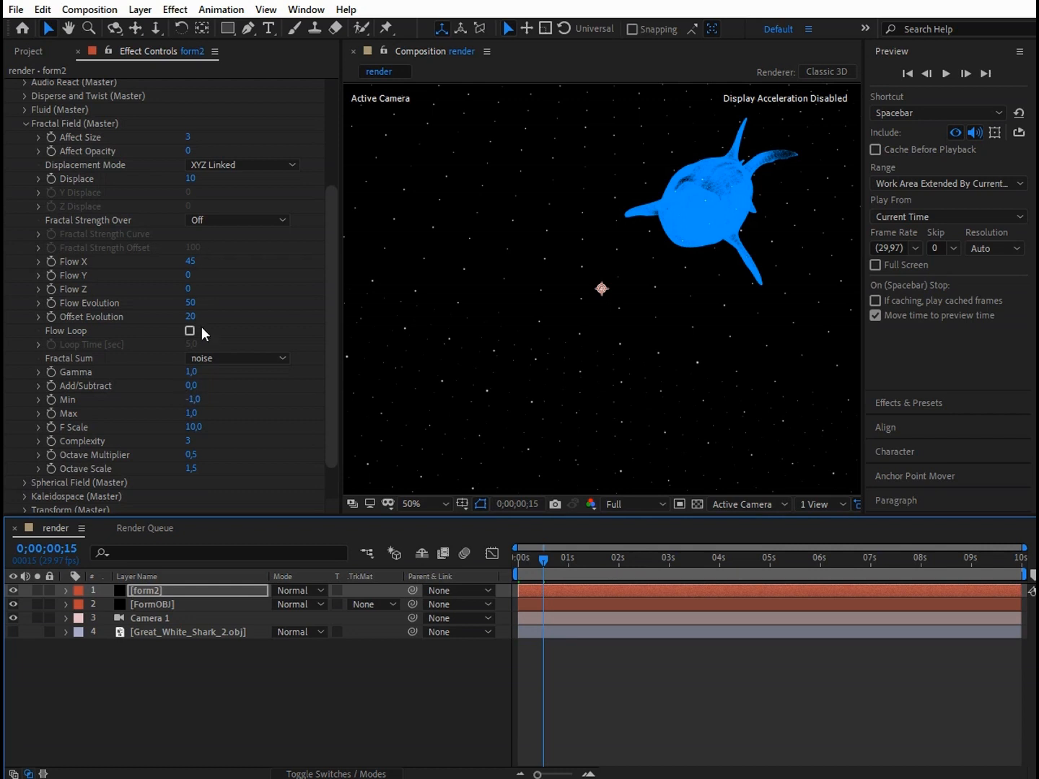
{"action": "left_click", "coordinate": [190, 261]}
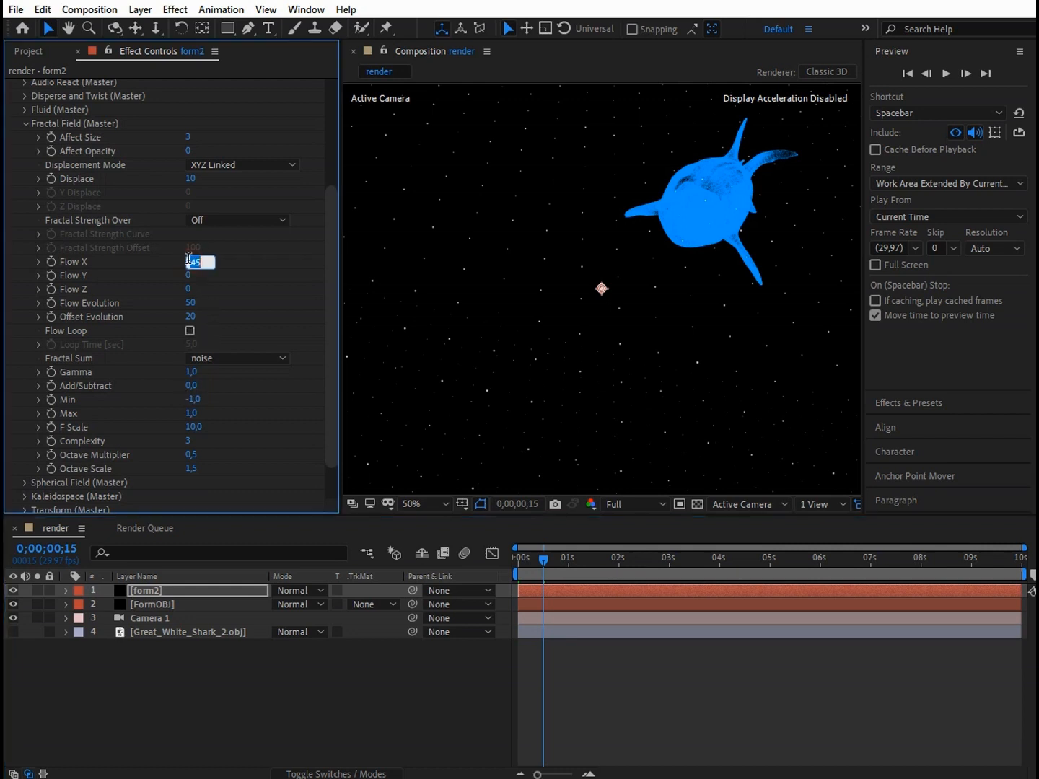
{"action": "type", "text": "40"}
{"action": "key", "text": "Return"}
{"action": "scroll", "coordinate": [96, 392], "scroll_direction": "down", "scroll_amount": 2}
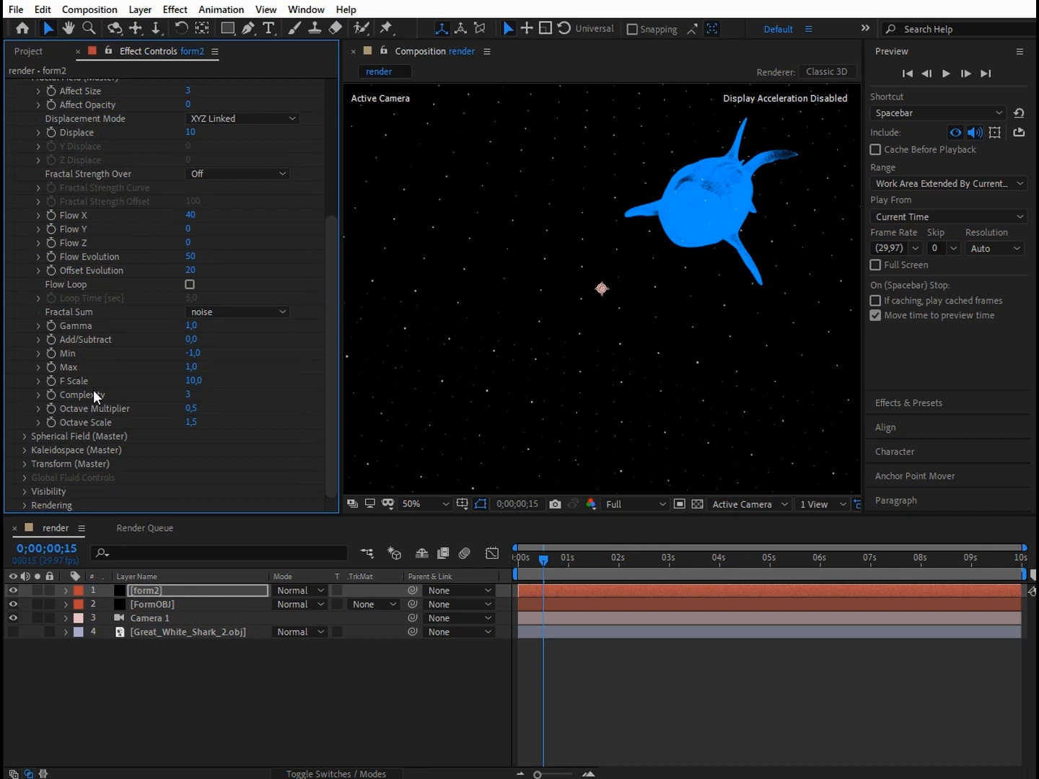
{"action": "scroll", "coordinate": [93, 351], "scroll_direction": "up", "scroll_amount": 3}
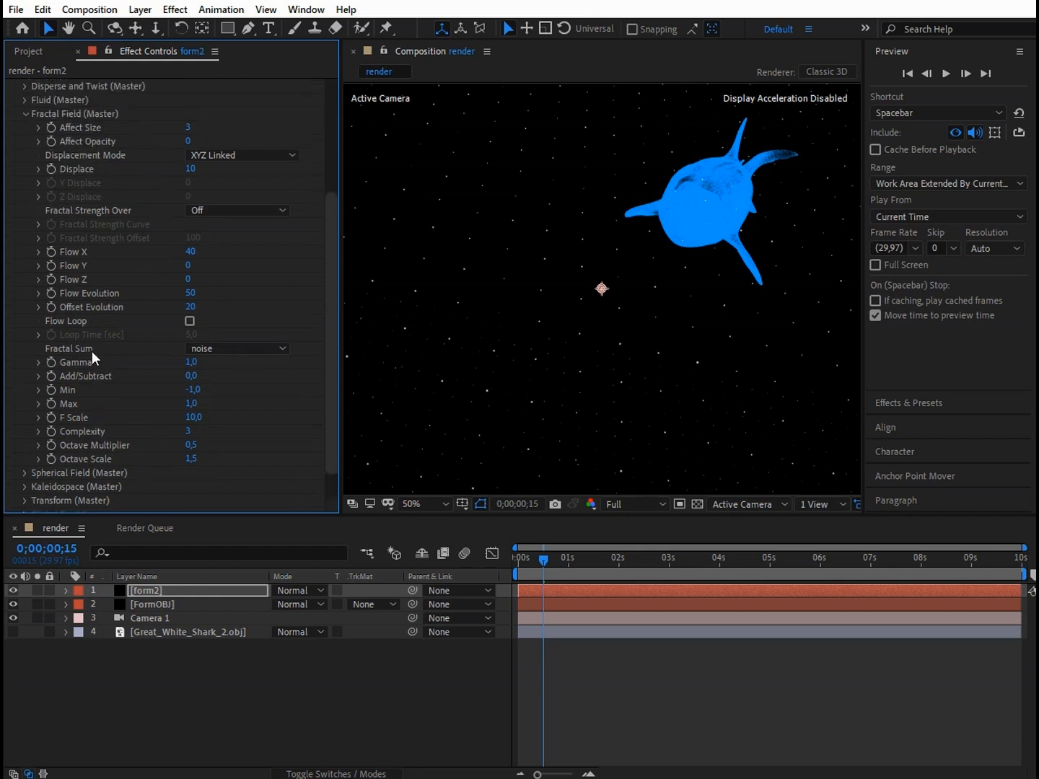
{"action": "scroll", "coordinate": [94, 349], "scroll_direction": "down", "scroll_amount": 3}
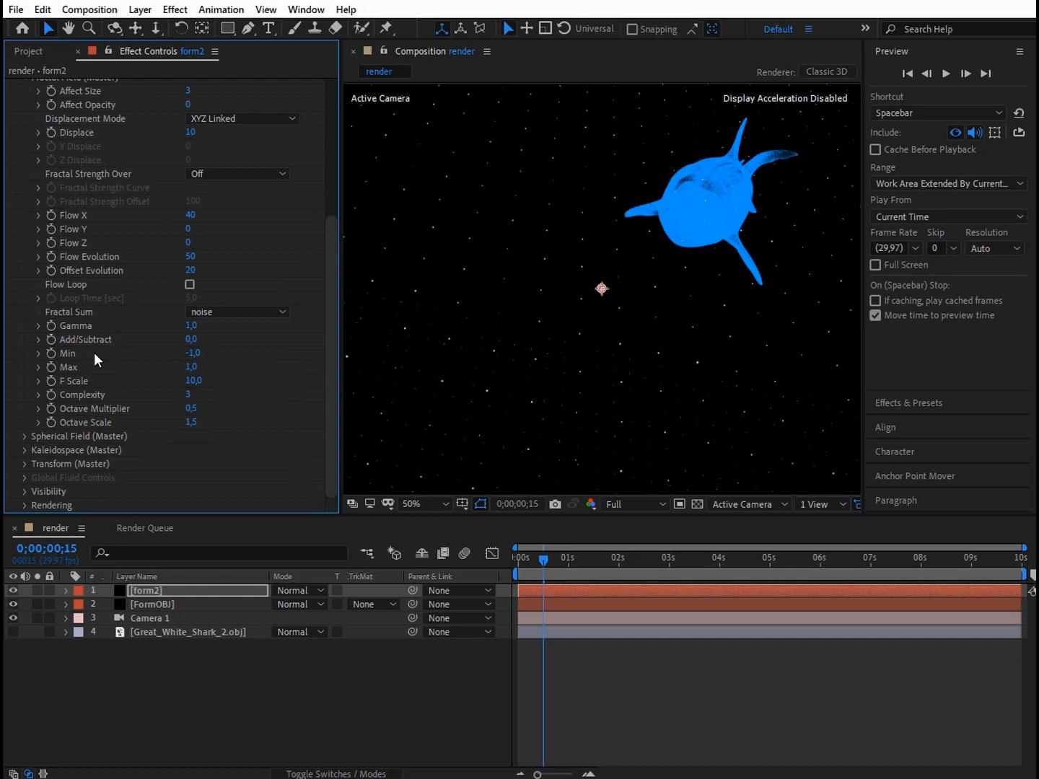
- Switch the workspace layout, and set form2's Disperse to 55 and Twist to 50
{"action": "key", "text": "shift+F10"}
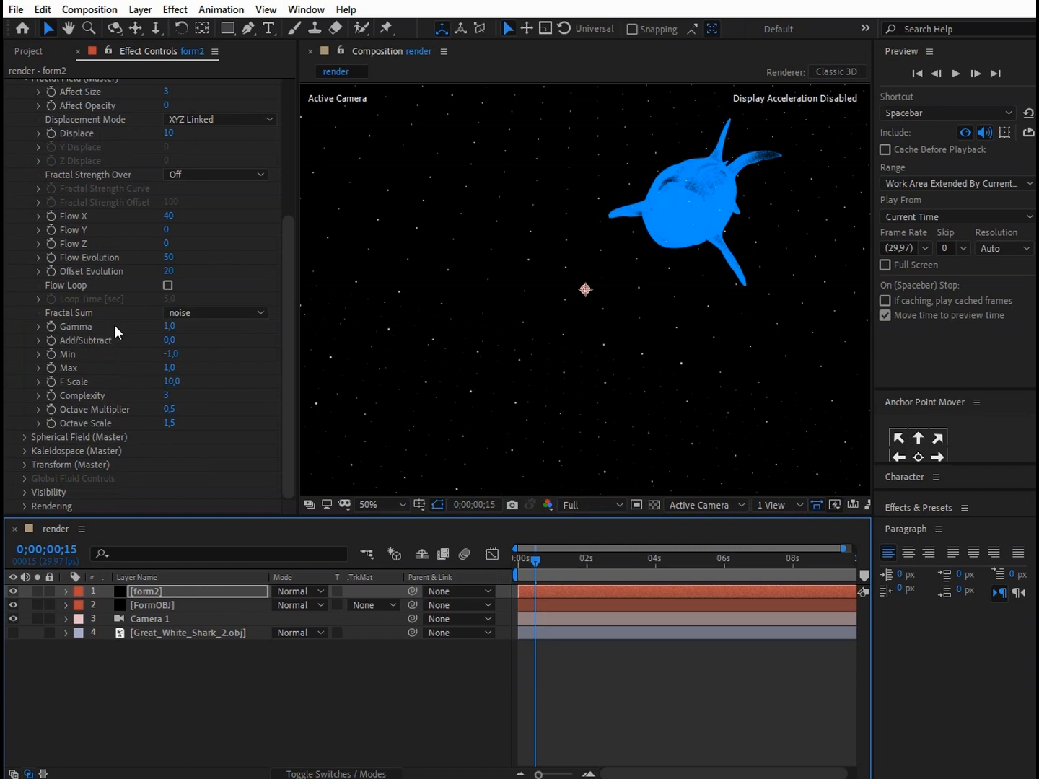
{"action": "scroll", "coordinate": [108, 309], "scroll_direction": "up", "scroll_amount": 3}
{"action": "scroll", "coordinate": [94, 253], "scroll_direction": "up", "scroll_amount": 2}
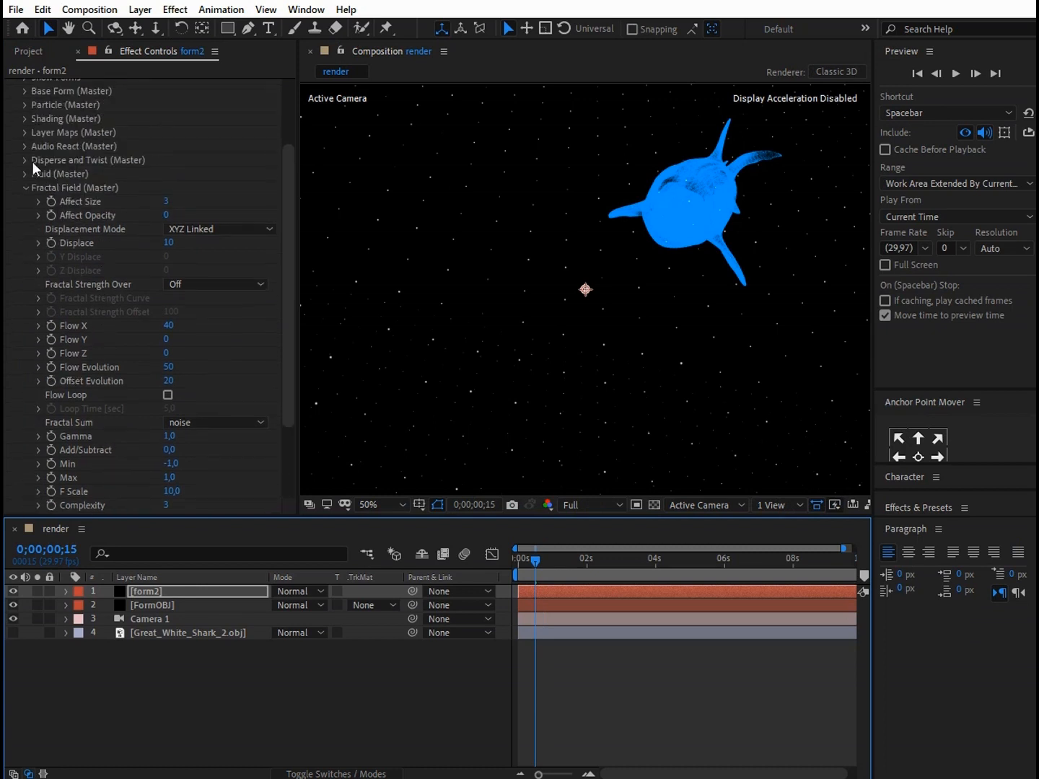
{"action": "left_click", "coordinate": [24, 160]}
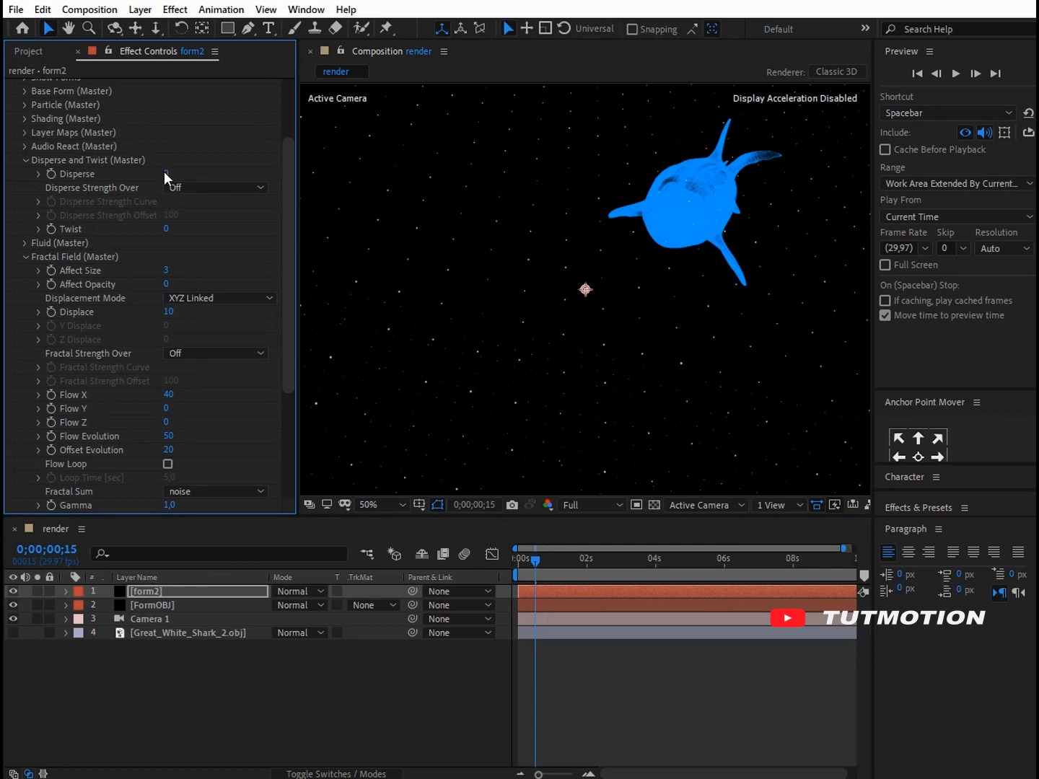
{"action": "type", "text": "55"}
{"action": "left_click", "coordinate": [167, 228]}
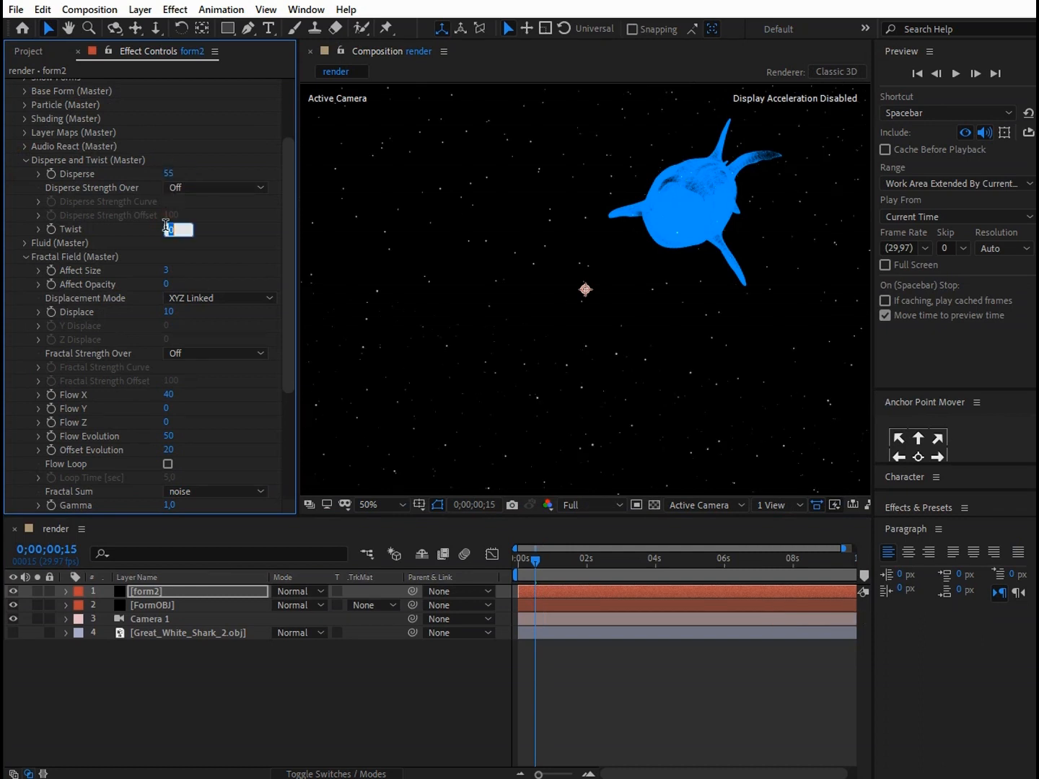
{"action": "type", "text": "50"}
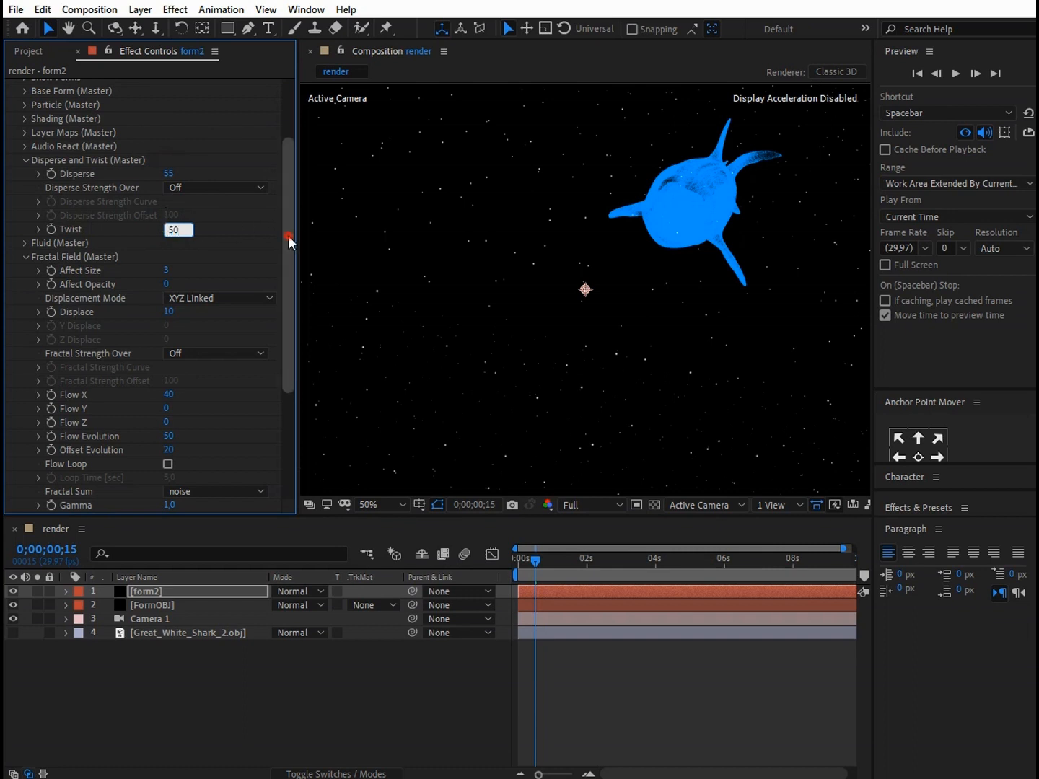
{"action": "key", "text": "Return"}
- Set the Size Random of form2's particles to 90%
{"action": "scroll", "coordinate": [249, 261], "scroll_direction": "down", "scroll_amount": 3}
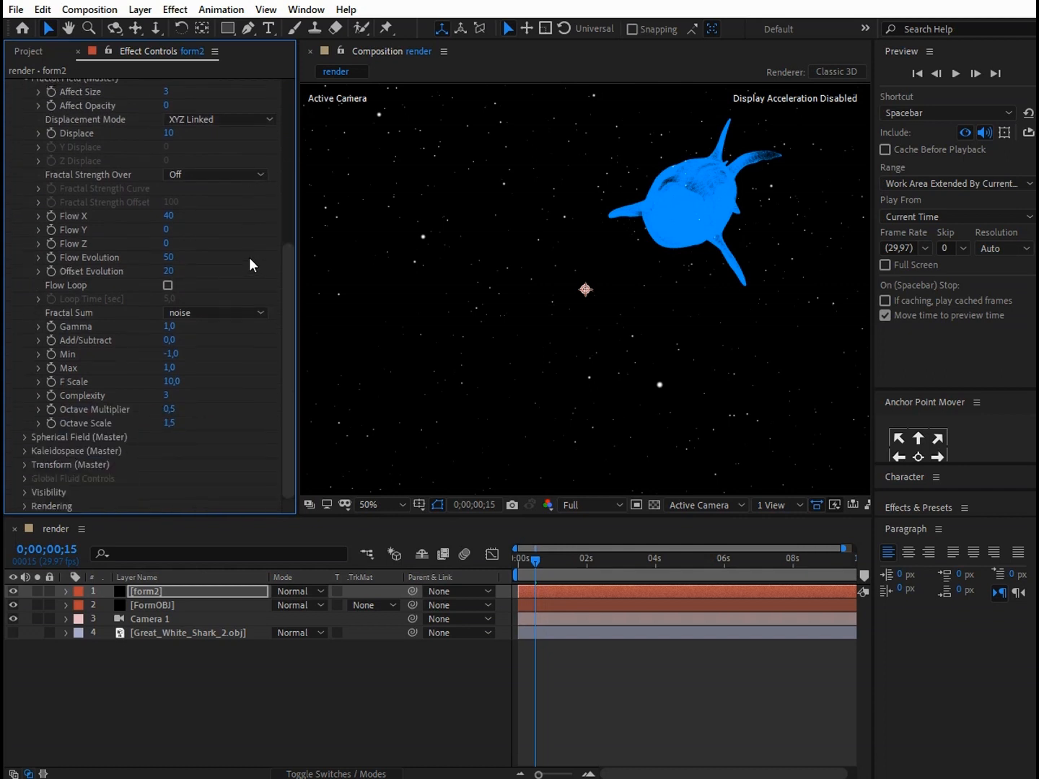
{"action": "scroll", "coordinate": [228, 242], "scroll_direction": "up", "scroll_amount": 8}
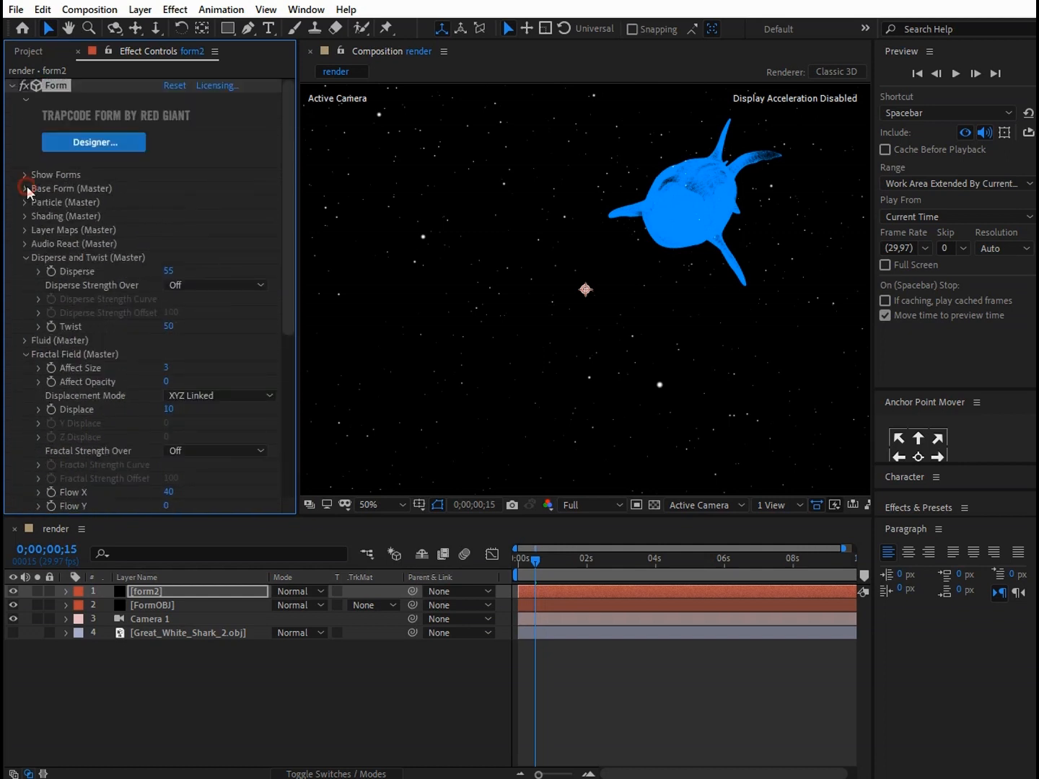
{"action": "left_click", "coordinate": [26, 188]}
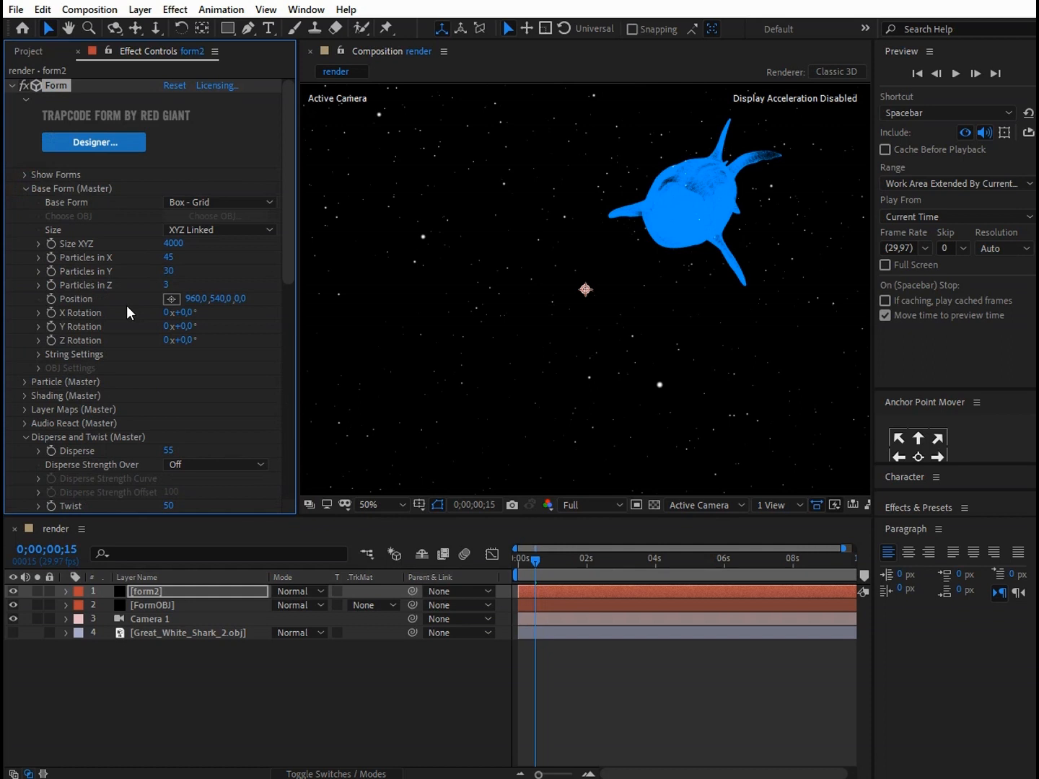
{"action": "scroll", "coordinate": [144, 332], "scroll_direction": "down", "scroll_amount": 1}
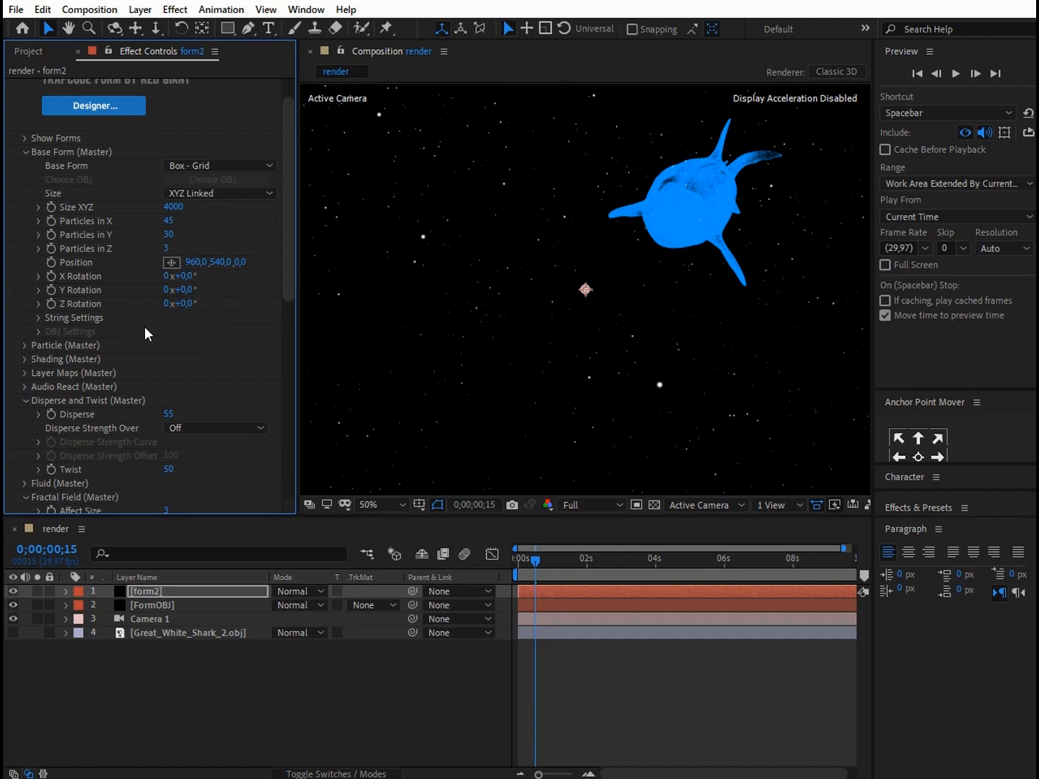
{"action": "scroll", "coordinate": [145, 328], "scroll_direction": "down", "scroll_amount": 2}
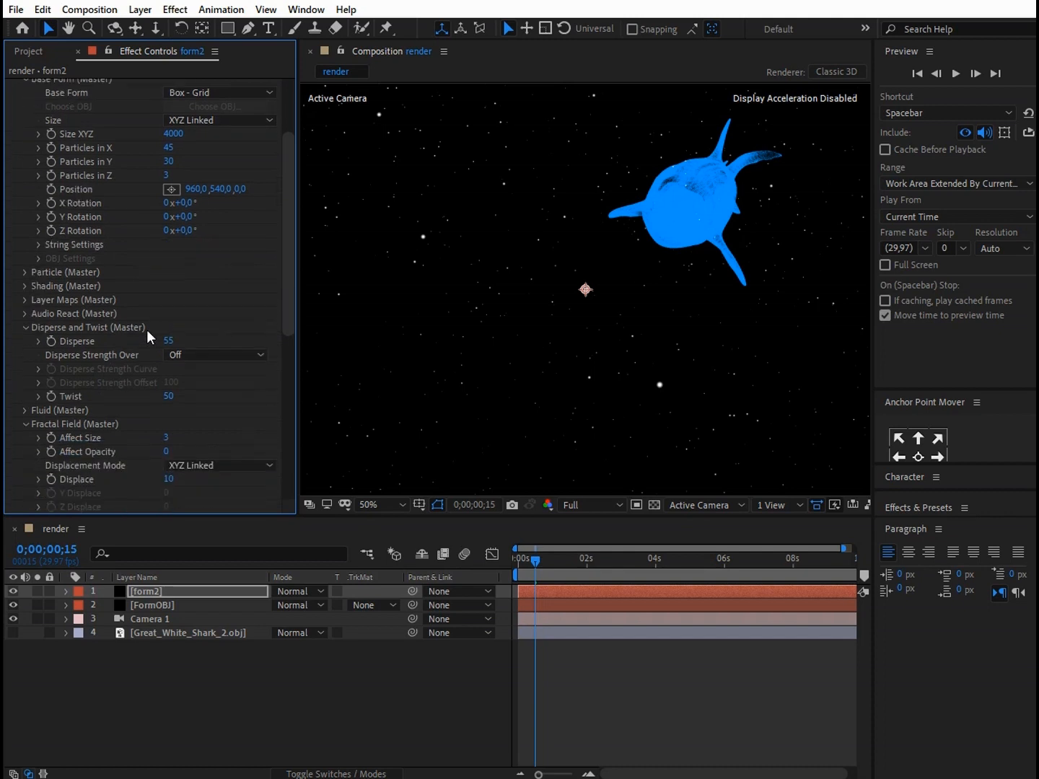
{"action": "left_click", "coordinate": [28, 271]}
{"action": "scroll", "coordinate": [31, 272], "scroll_direction": "down", "scroll_amount": 2}
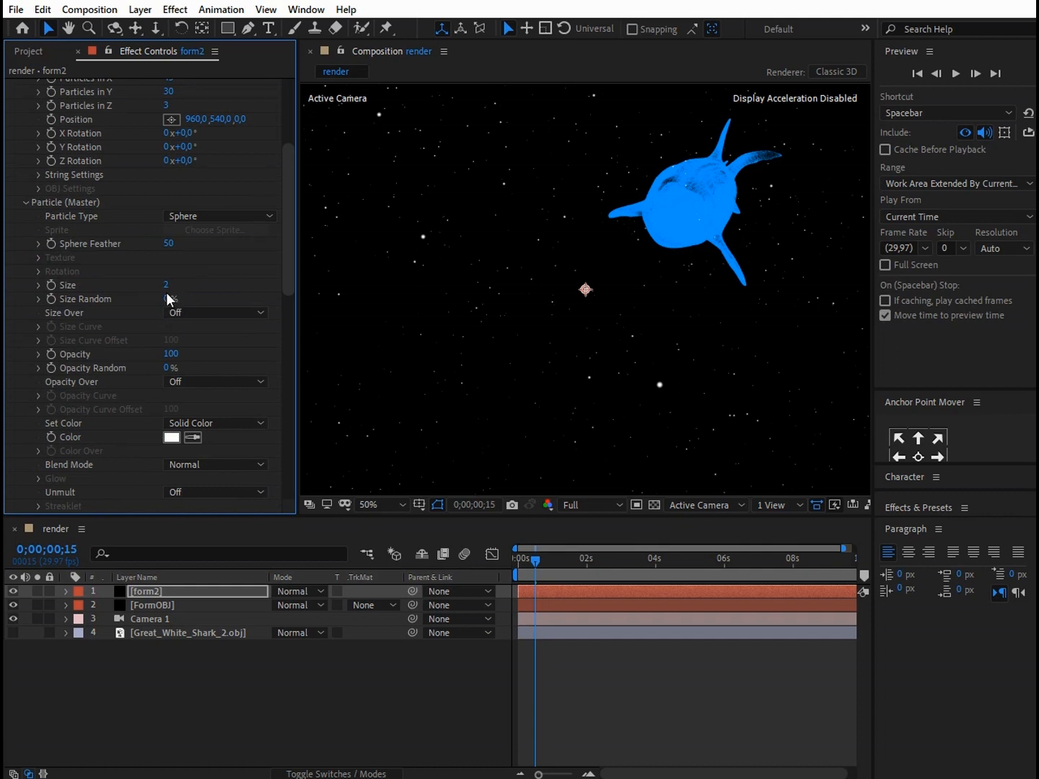
{"action": "left_click_drag", "start_coordinate": [166, 302], "coordinate": [267, 301]}
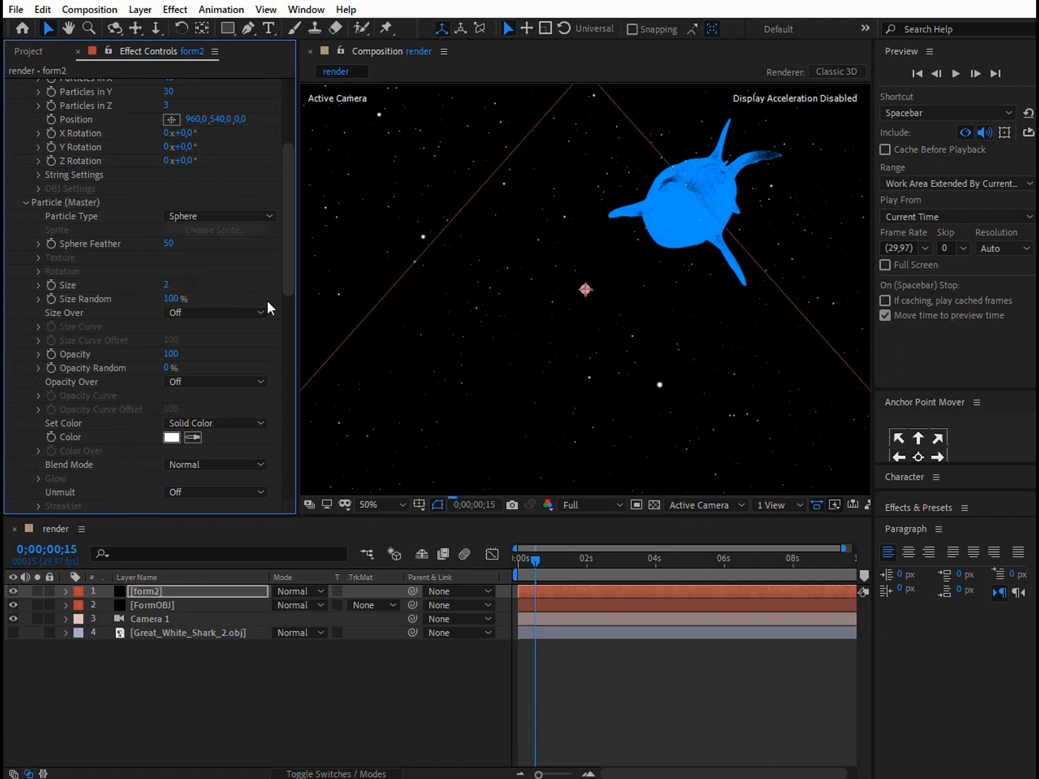
{"action": "left_click", "coordinate": [173, 299]}
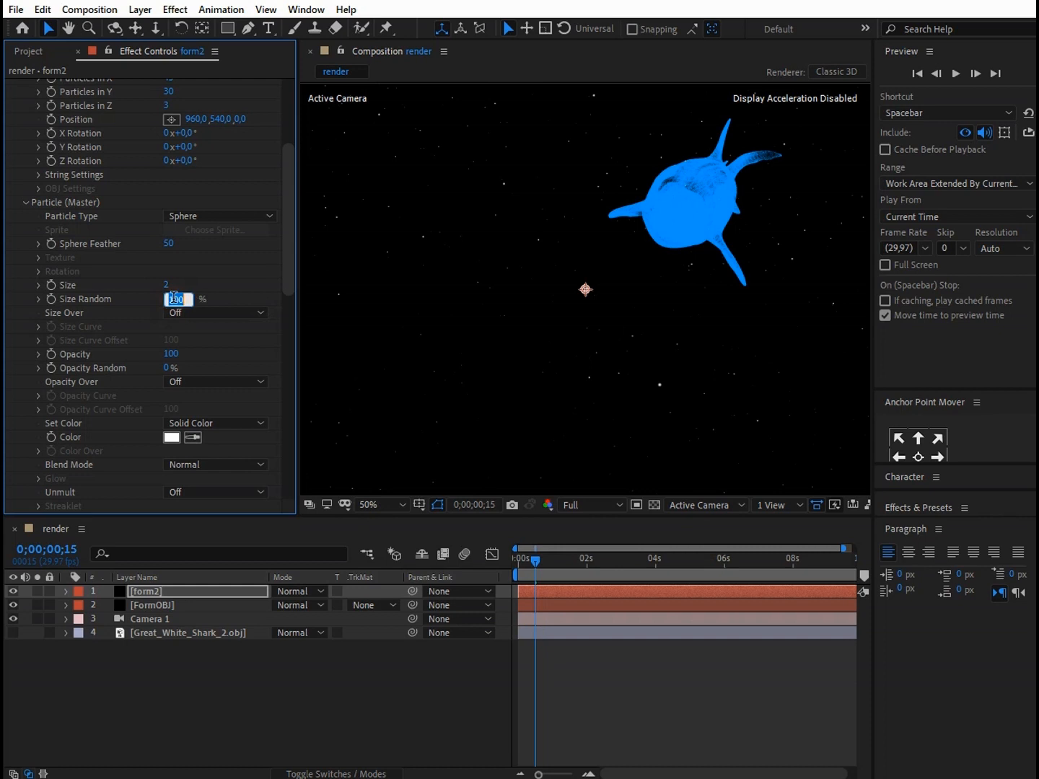
{"action": "type", "text": "90"}
{"action": "left_click", "coordinate": [285, 268]}
- Set form2's particle color to a bright, fully saturated blue like that of the shark
{"action": "left_click", "coordinate": [166, 438]}
{"action": "left_click", "coordinate": [391, 558]}
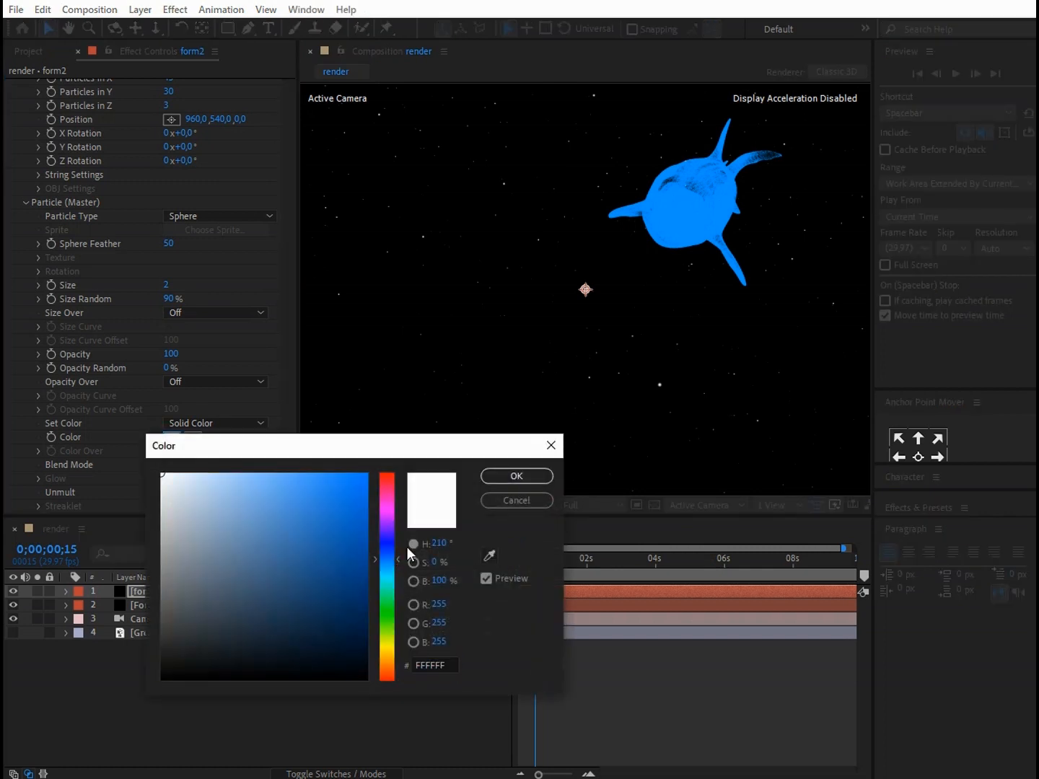
{"action": "left_click_drag", "start_coordinate": [339, 502], "coordinate": [368, 473]}
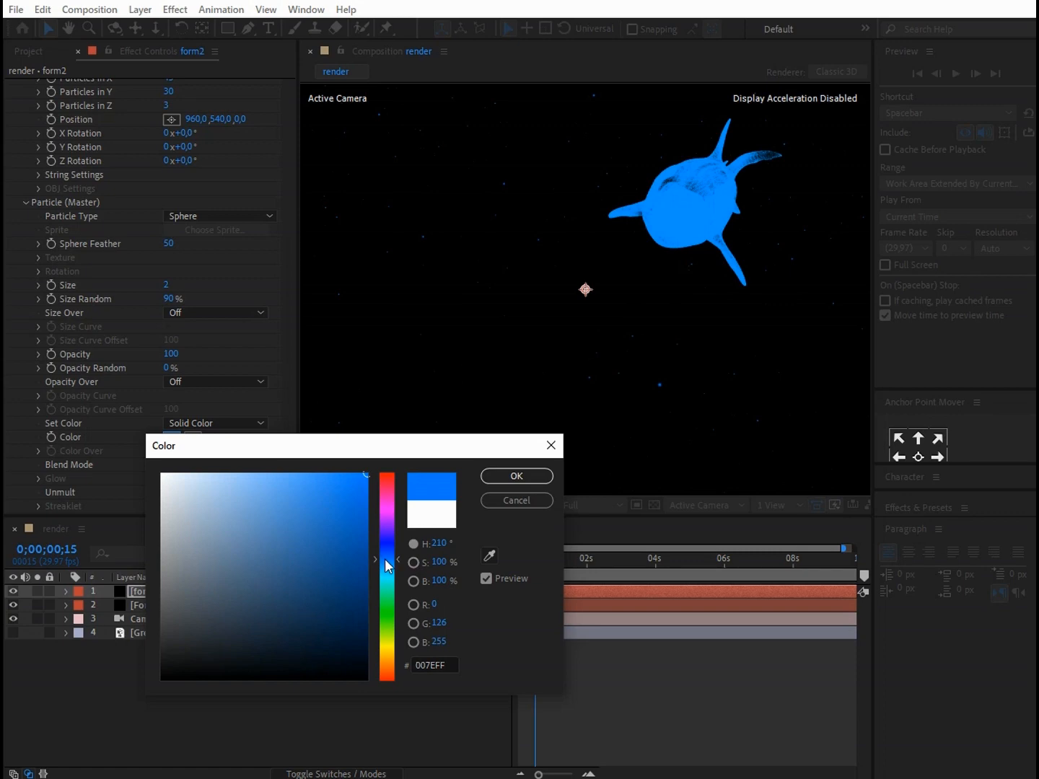
{"action": "left_click", "coordinate": [386, 562]}
{"action": "left_click_drag", "start_coordinate": [385, 561], "coordinate": [387, 565]}
{"action": "left_click", "coordinate": [516, 480]}
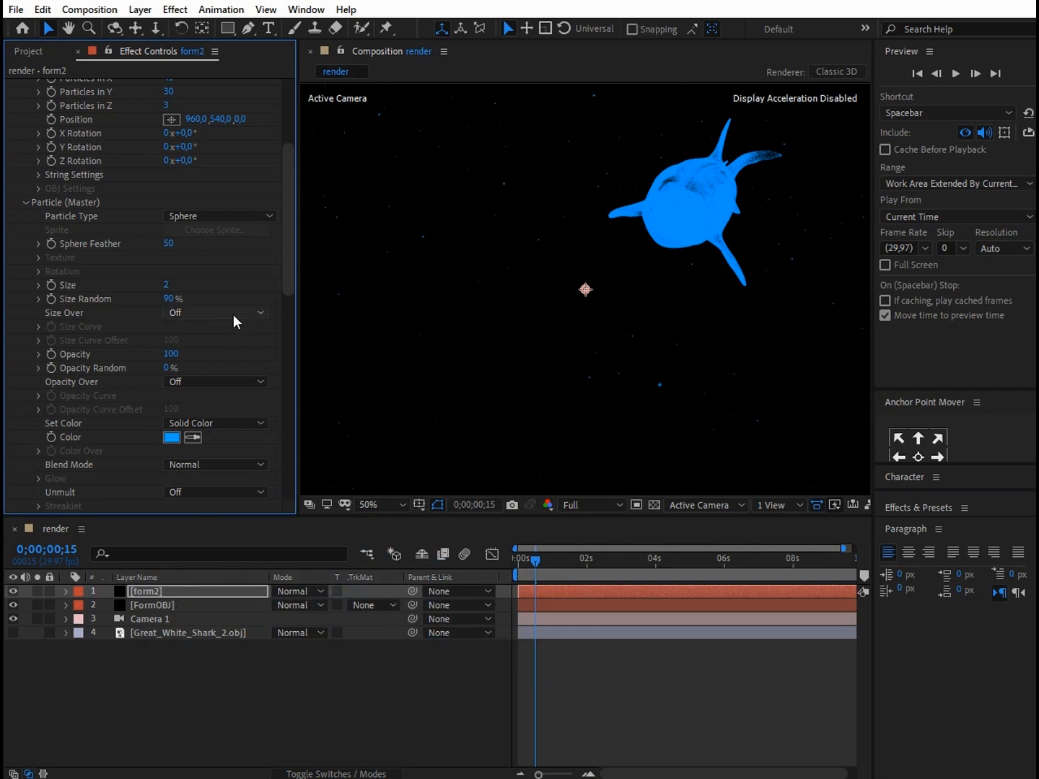
- Review form2's Particle, Disperse and Twist, Fractal Field and Base Form settings, and collapse its Form effect
{"action": "scroll", "coordinate": [225, 375], "scroll_direction": "down", "scroll_amount": 5}
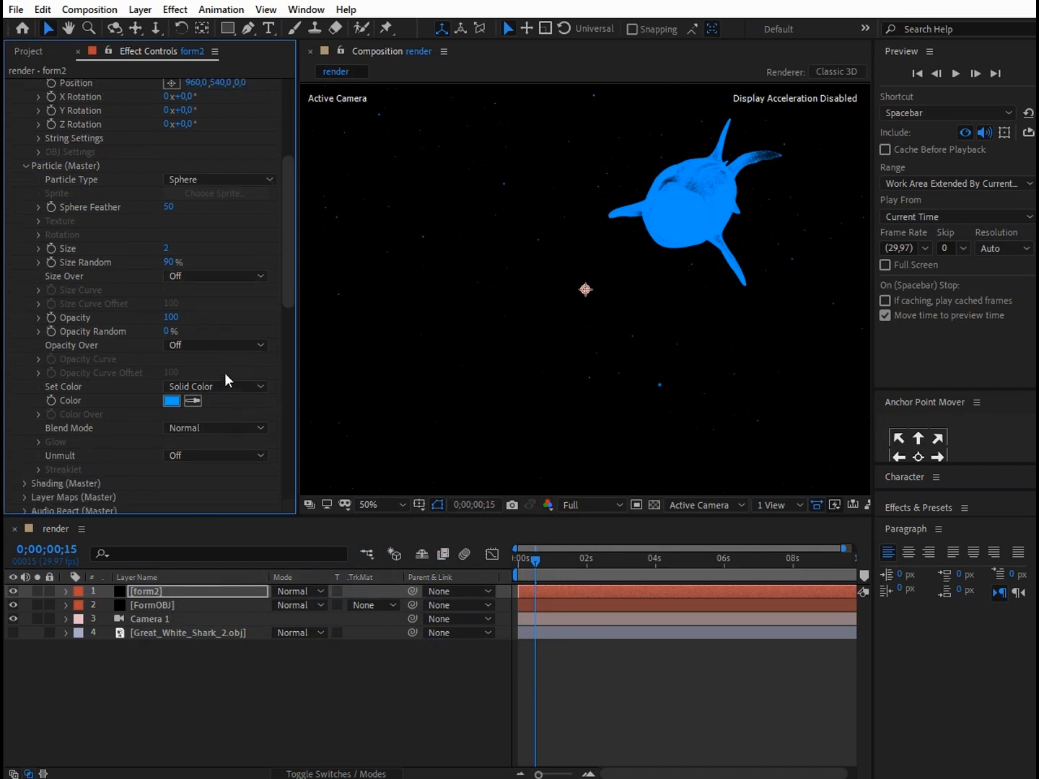
{"action": "scroll", "coordinate": [228, 383], "scroll_direction": "down", "scroll_amount": 2}
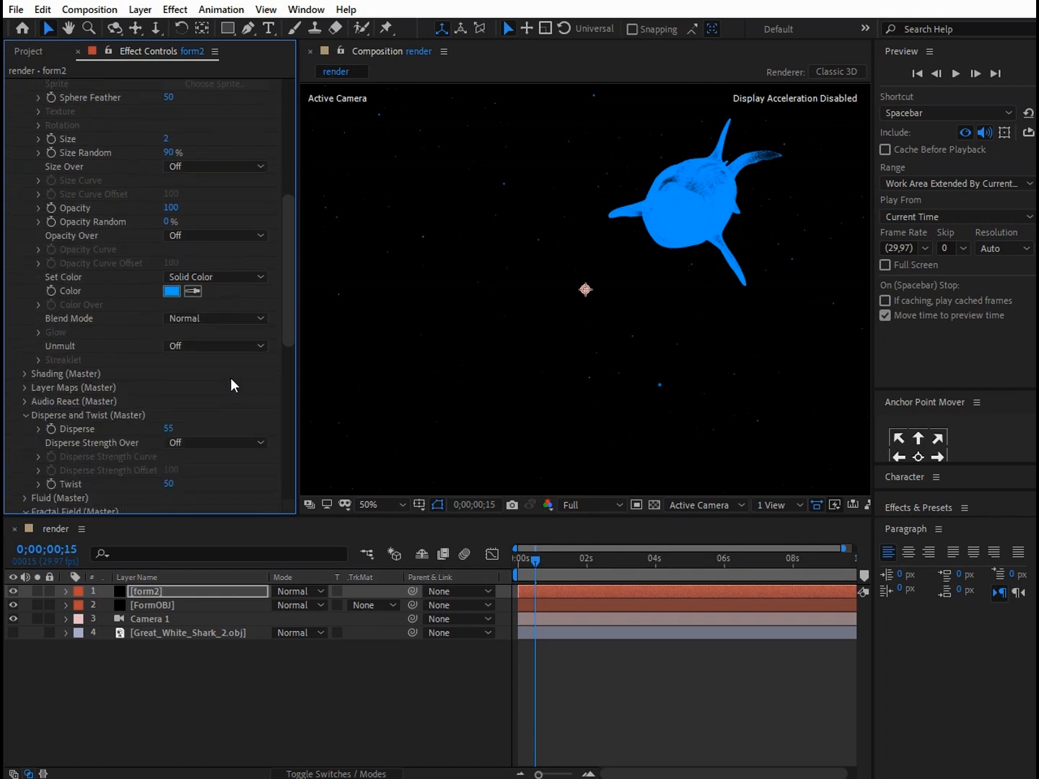
{"action": "scroll", "coordinate": [172, 278], "scroll_direction": "down", "scroll_amount": 3}
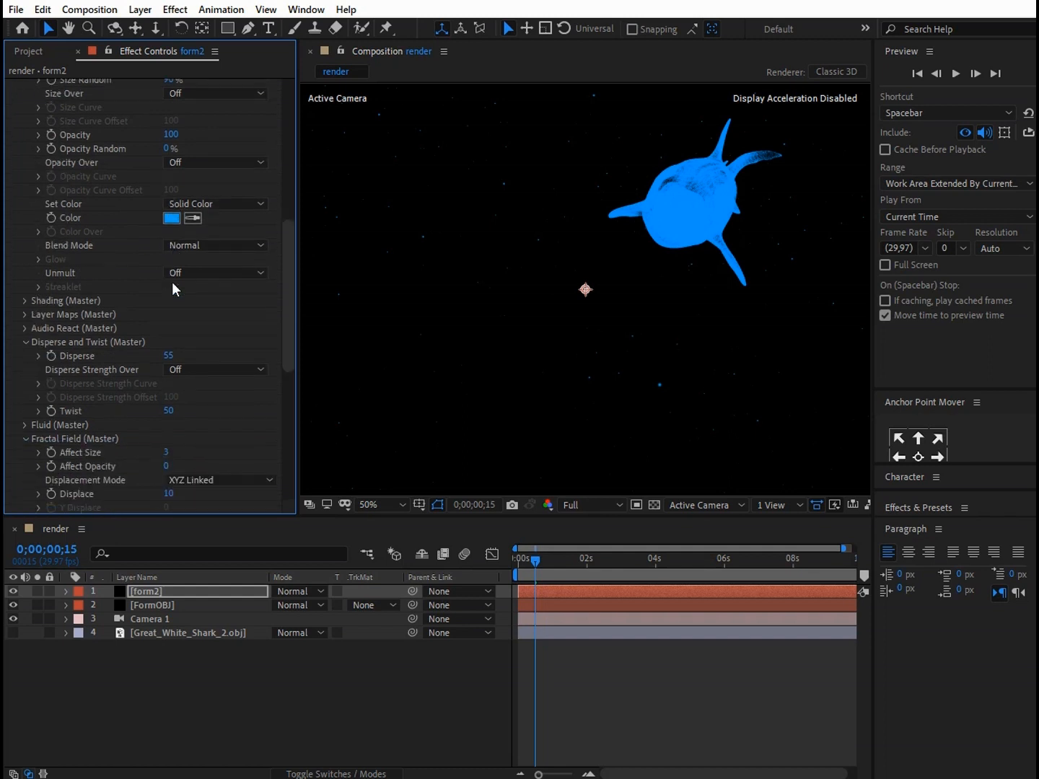
{"action": "scroll", "coordinate": [173, 289], "scroll_direction": "down", "scroll_amount": 2}
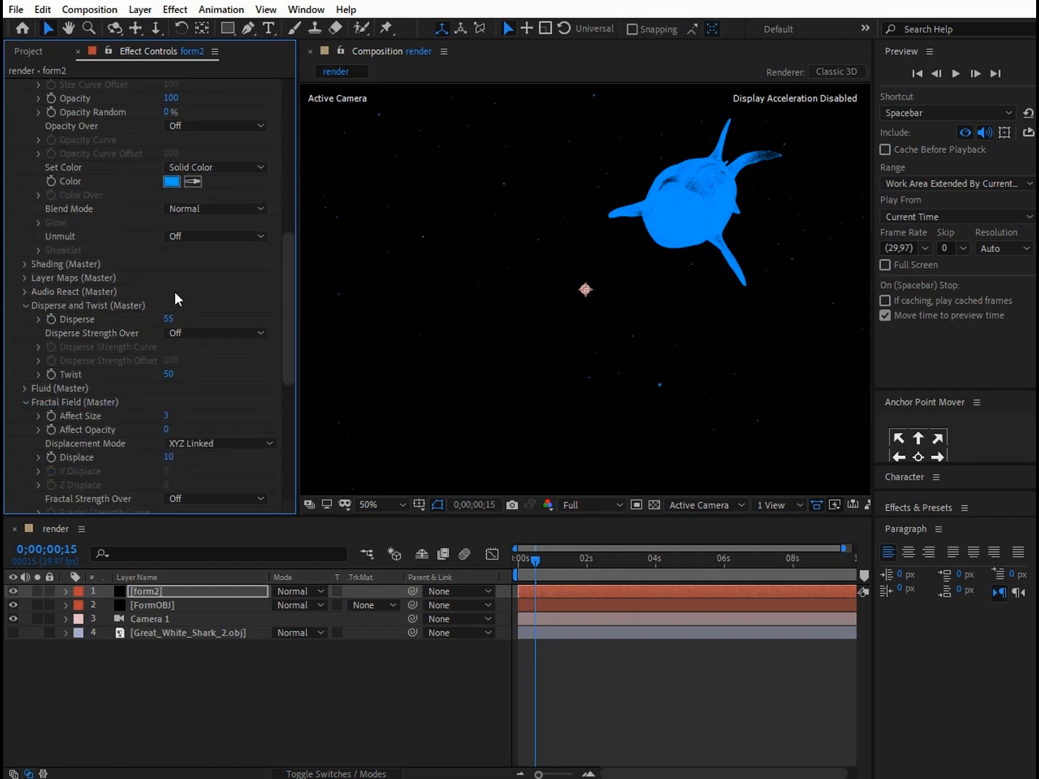
{"action": "scroll", "coordinate": [174, 293], "scroll_direction": "down", "scroll_amount": 6}
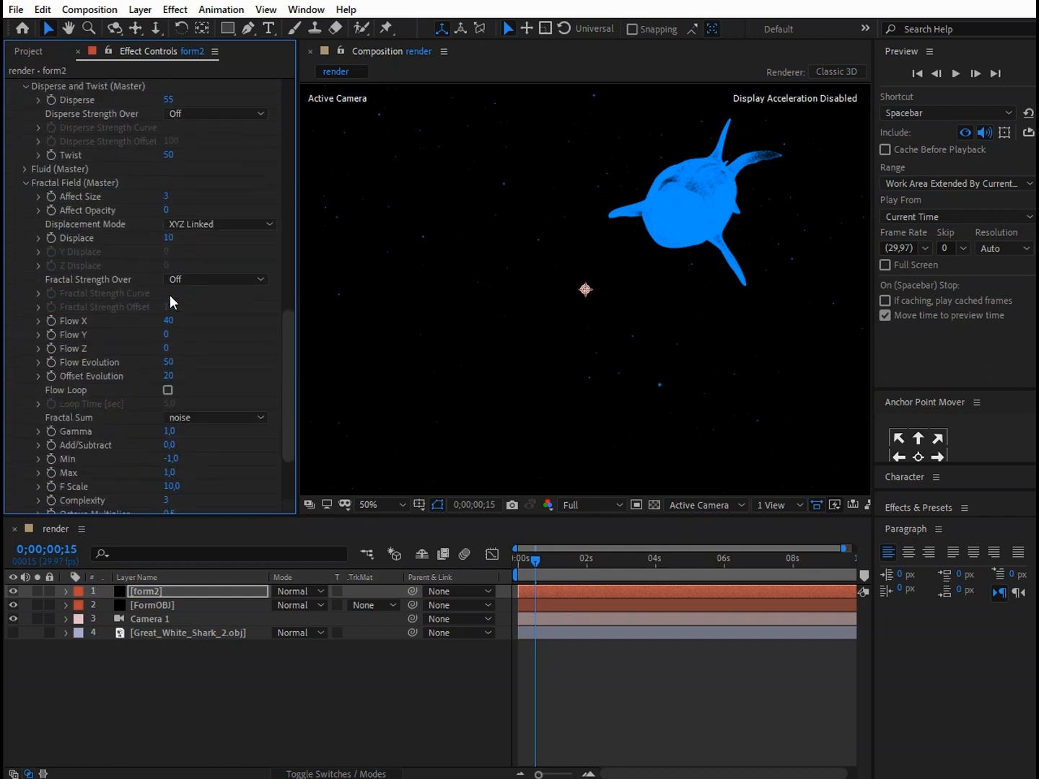
{"action": "scroll", "coordinate": [204, 340], "scroll_direction": "down", "scroll_amount": 3}
{"action": "scroll", "coordinate": [198, 361], "scroll_direction": "up", "scroll_amount": 4}
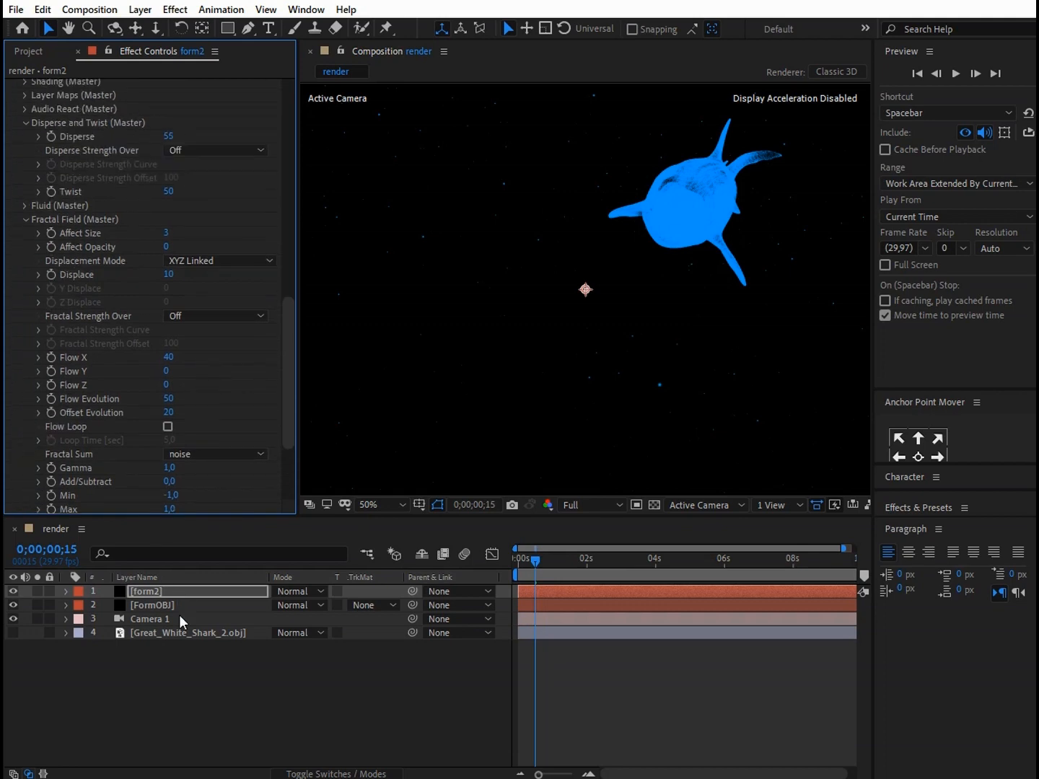
{"action": "scroll", "coordinate": [75, 164], "scroll_direction": "up", "scroll_amount": 18}
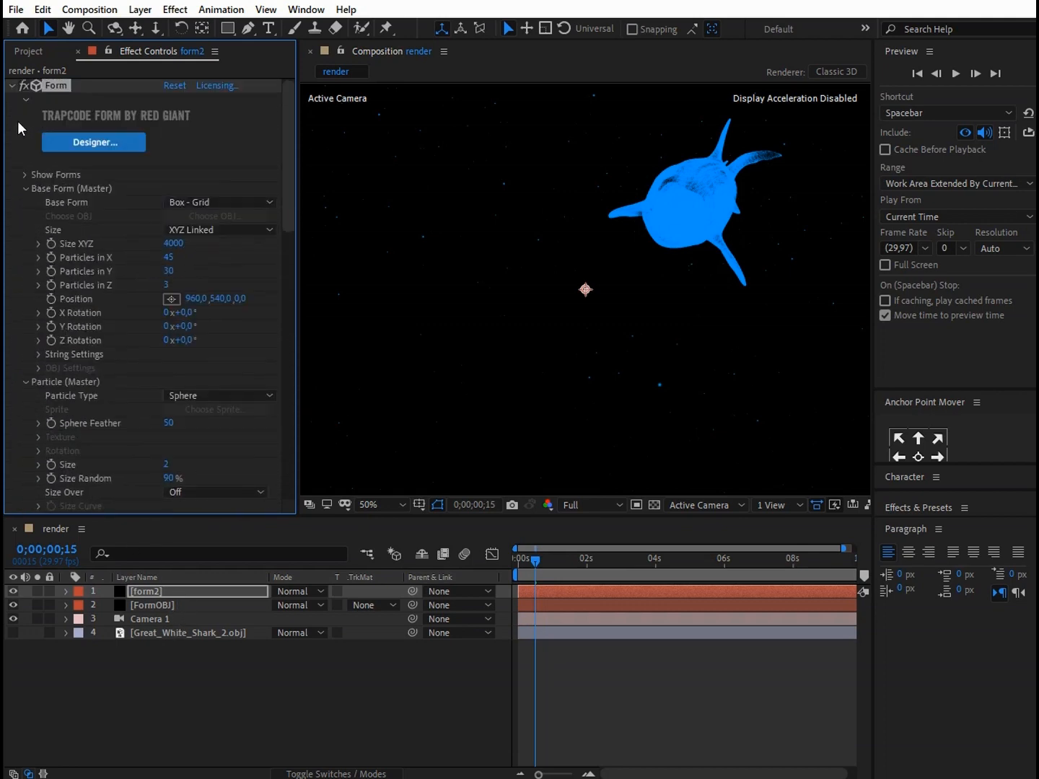
{"action": "left_click", "coordinate": [9, 86]}
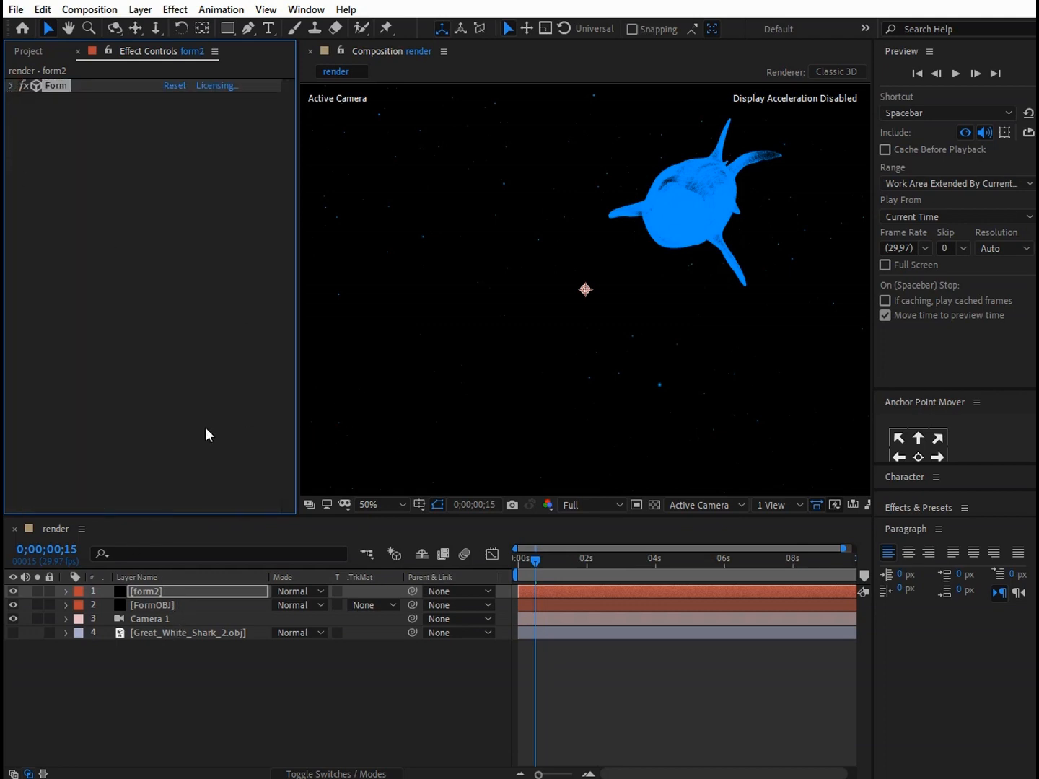
- Set the Opacity Random of the FormOBJ layer's particles to 100%
{"action": "left_click", "coordinate": [180, 605]}
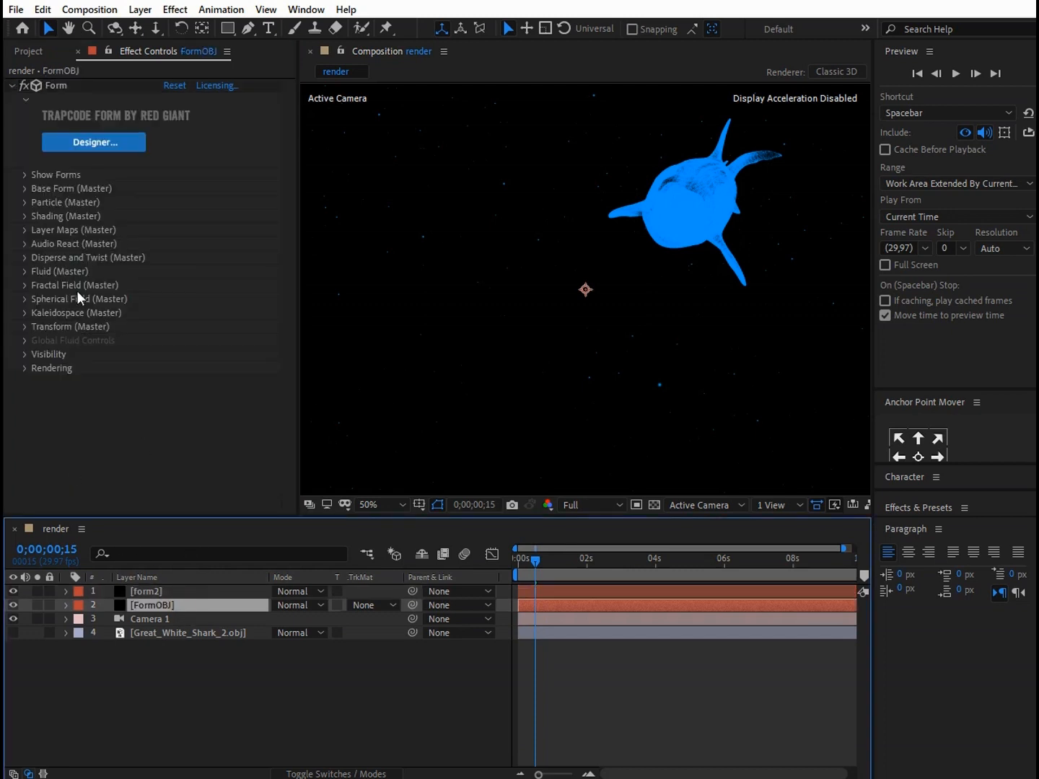
{"action": "left_click", "coordinate": [26, 202]}
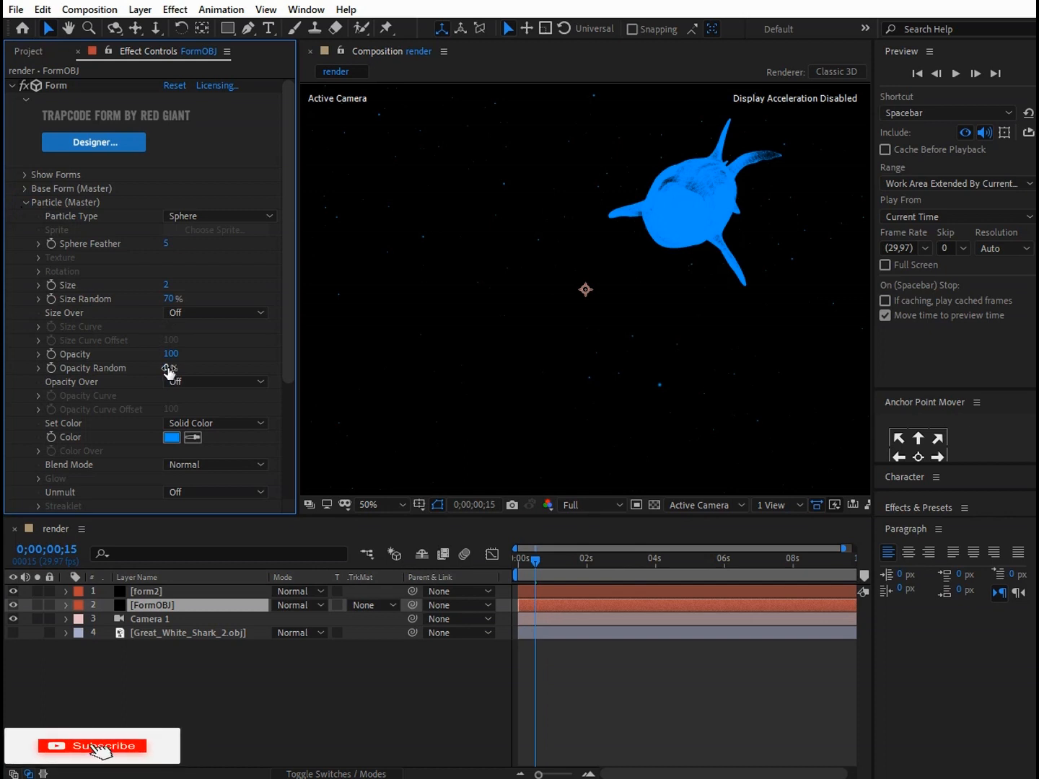
{"action": "left_click_drag", "start_coordinate": [171, 369], "coordinate": [199, 368]}
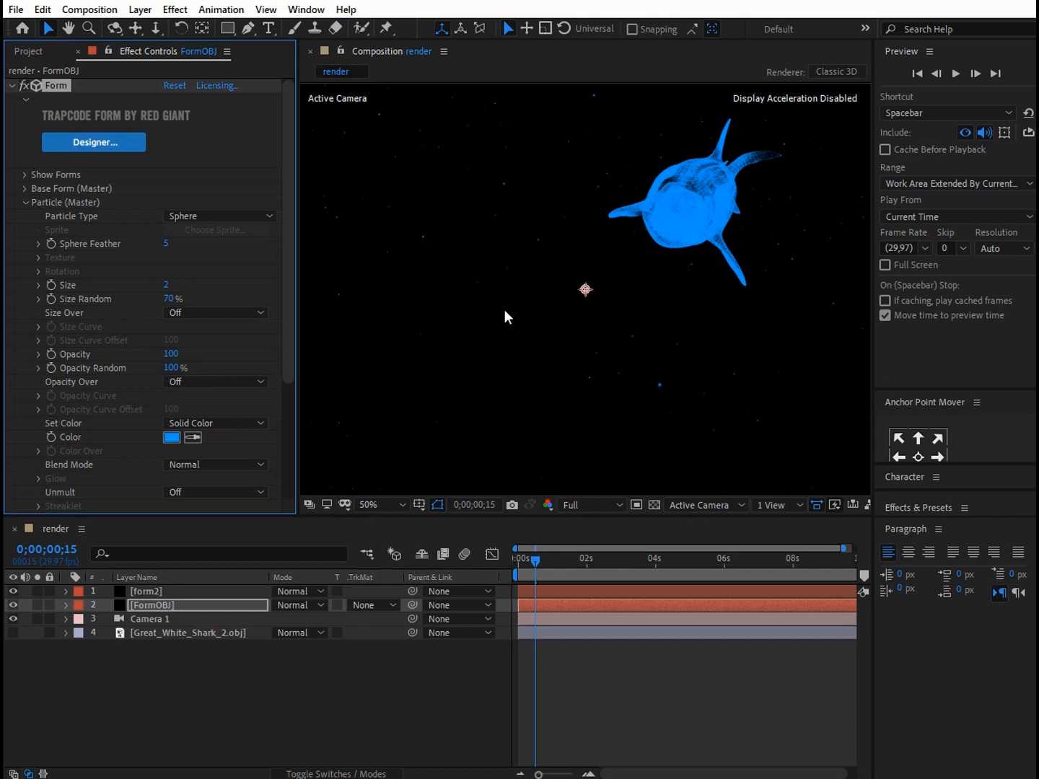
{"action": "scroll", "coordinate": [239, 343], "scroll_direction": "down", "scroll_amount": 3}
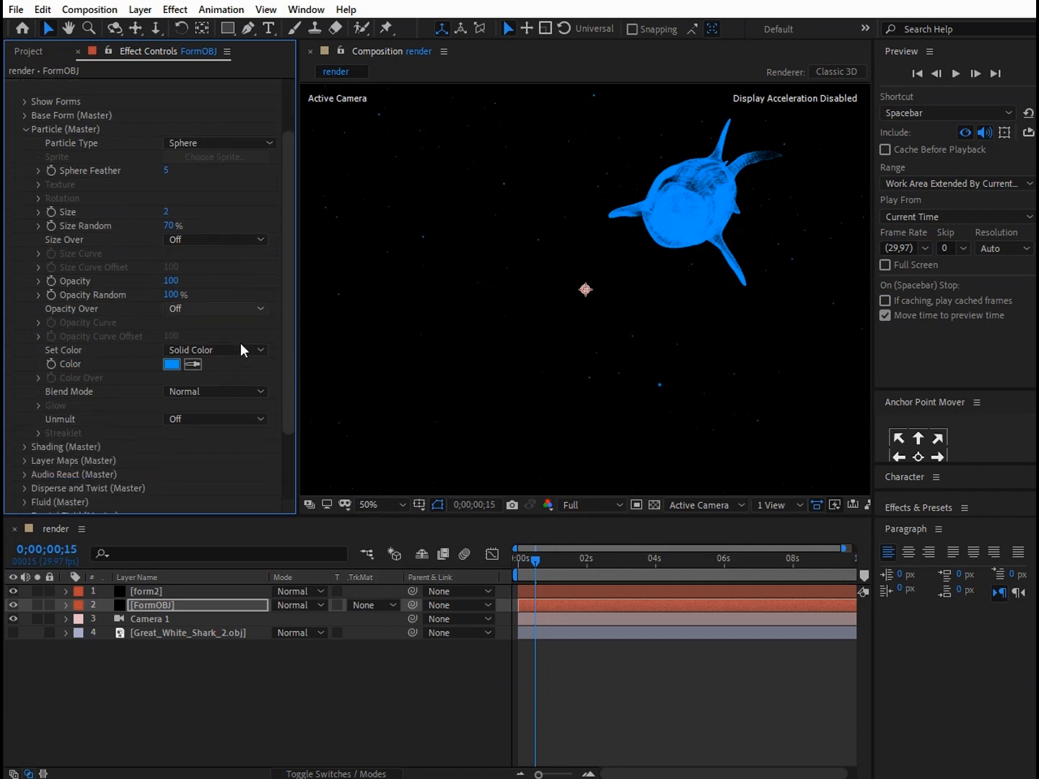
{"action": "scroll", "coordinate": [241, 342], "scroll_direction": "up", "scroll_amount": 3}
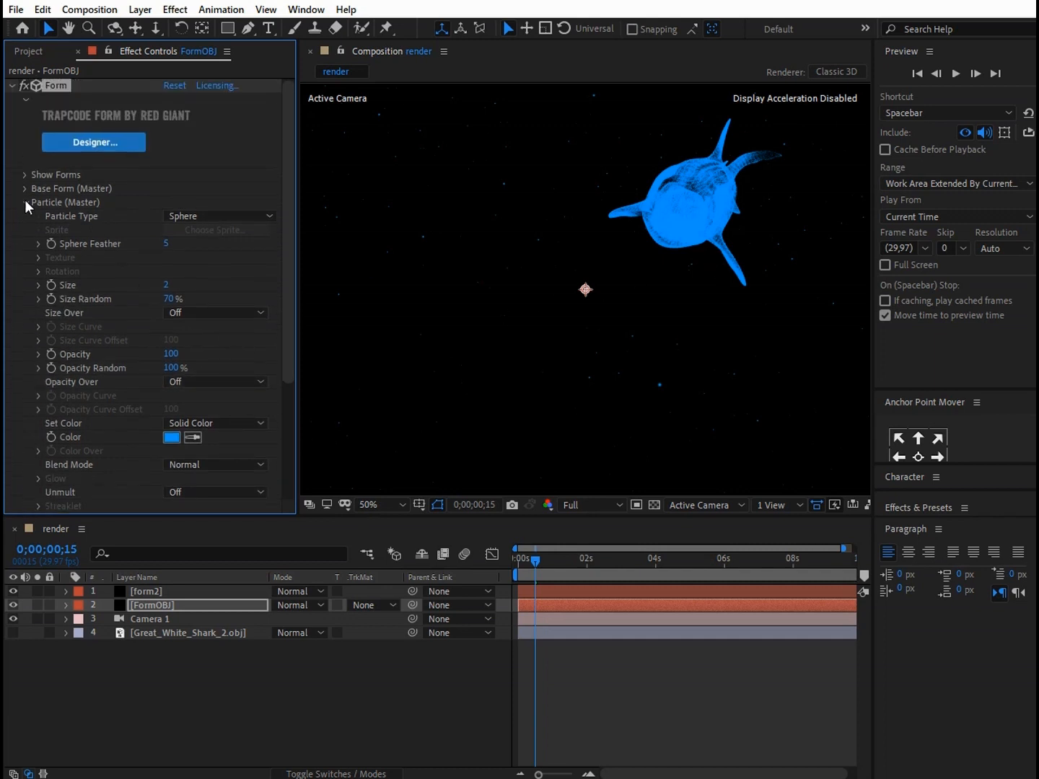
{"action": "left_click", "coordinate": [26, 202]}
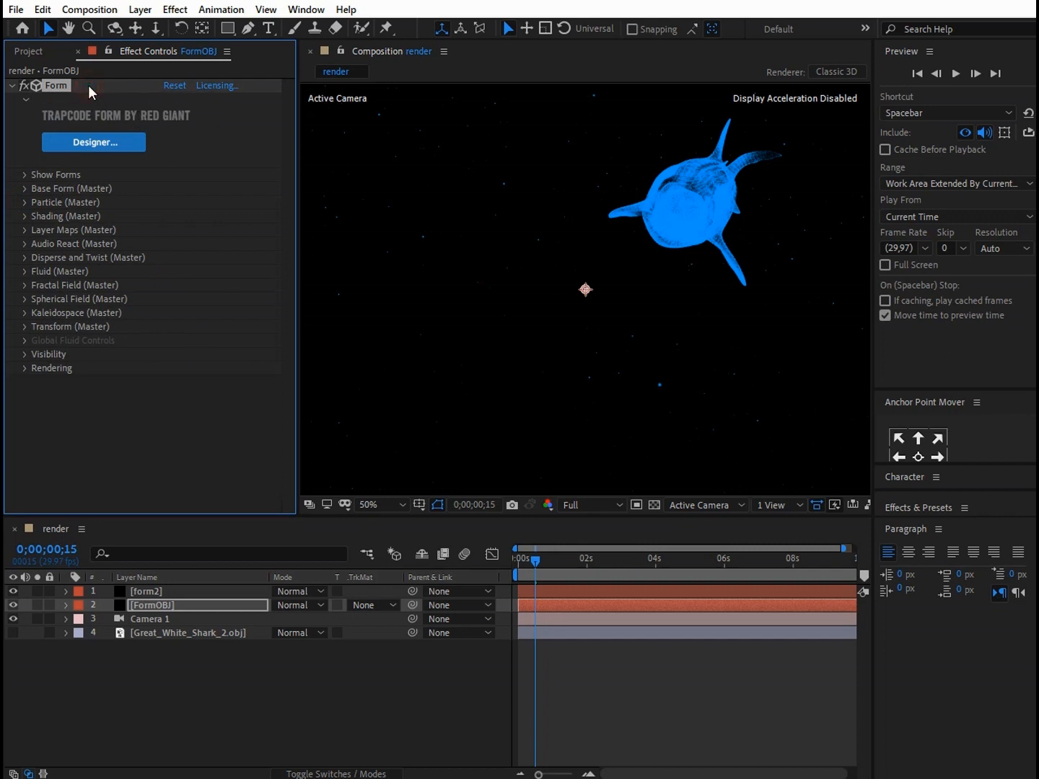
- Find the Stylize Glow effect by searching for "glow" and apply it to the FormOBJ layer
{"action": "left_click", "coordinate": [897, 57]}
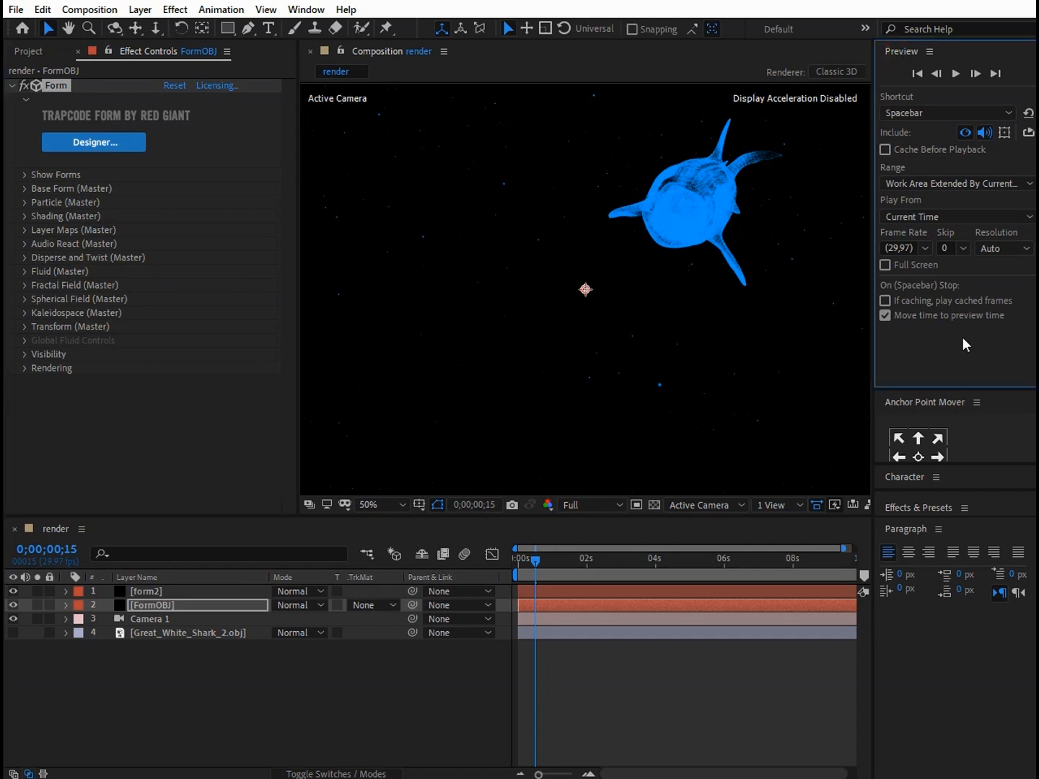
{"action": "left_click", "coordinate": [935, 505]}
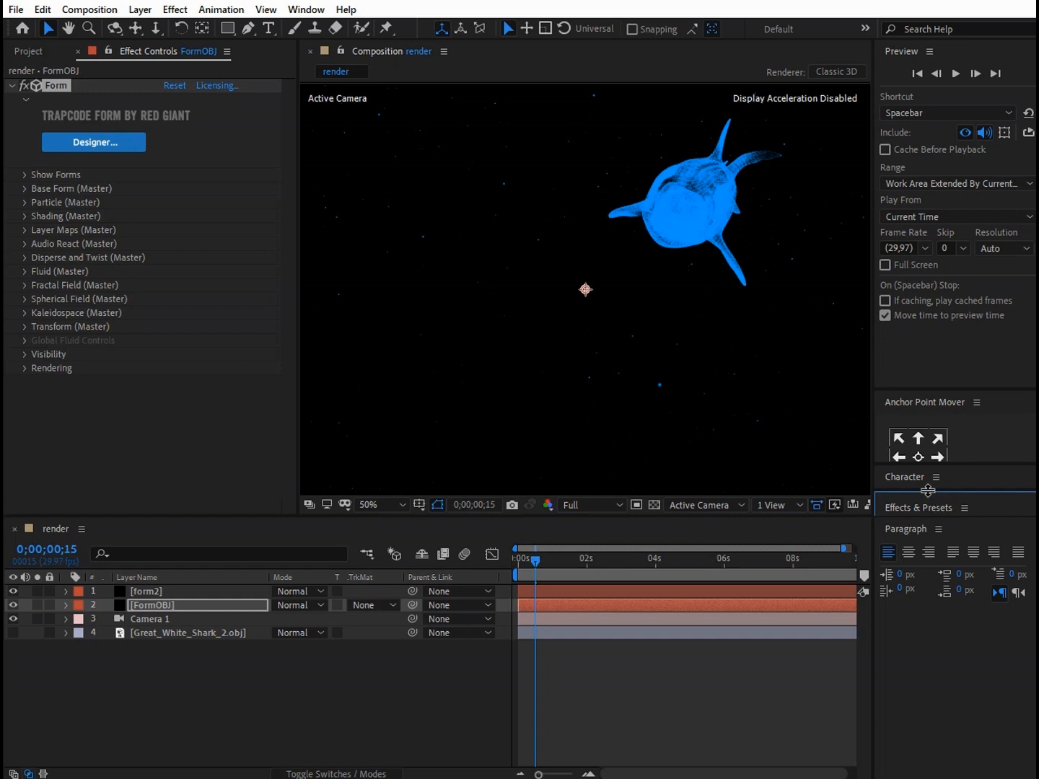
{"action": "left_click", "coordinate": [927, 493]}
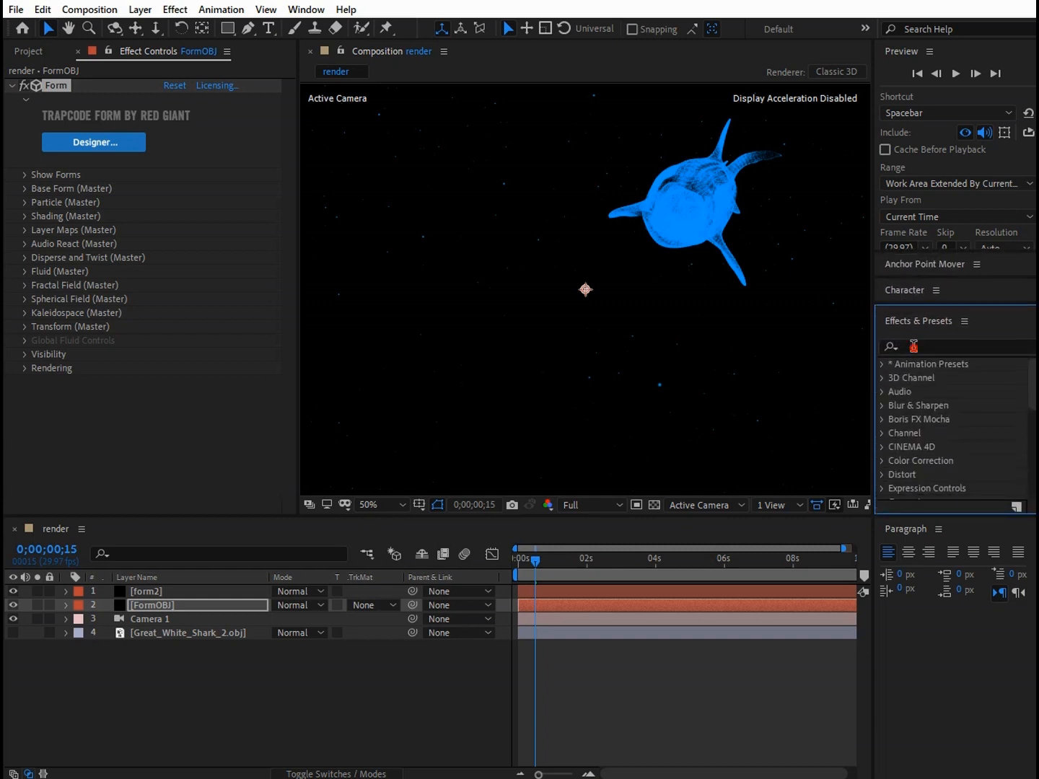
{"action": "left_click", "coordinate": [911, 345]}
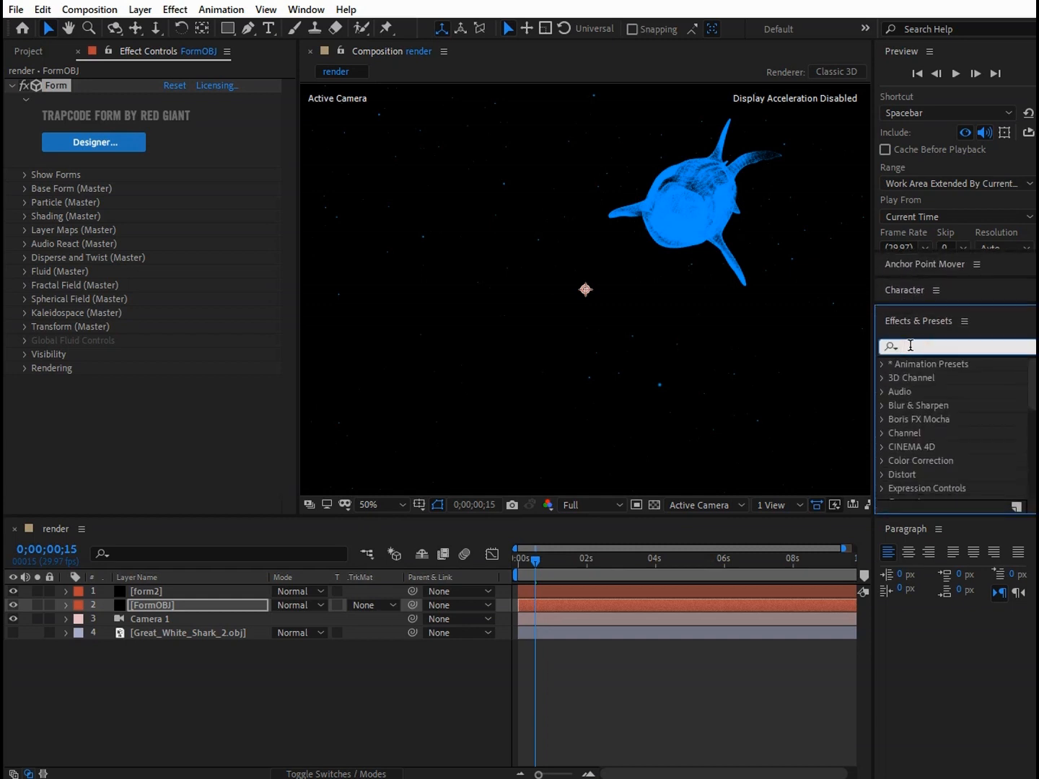
{"action": "type", "text": "glow"}
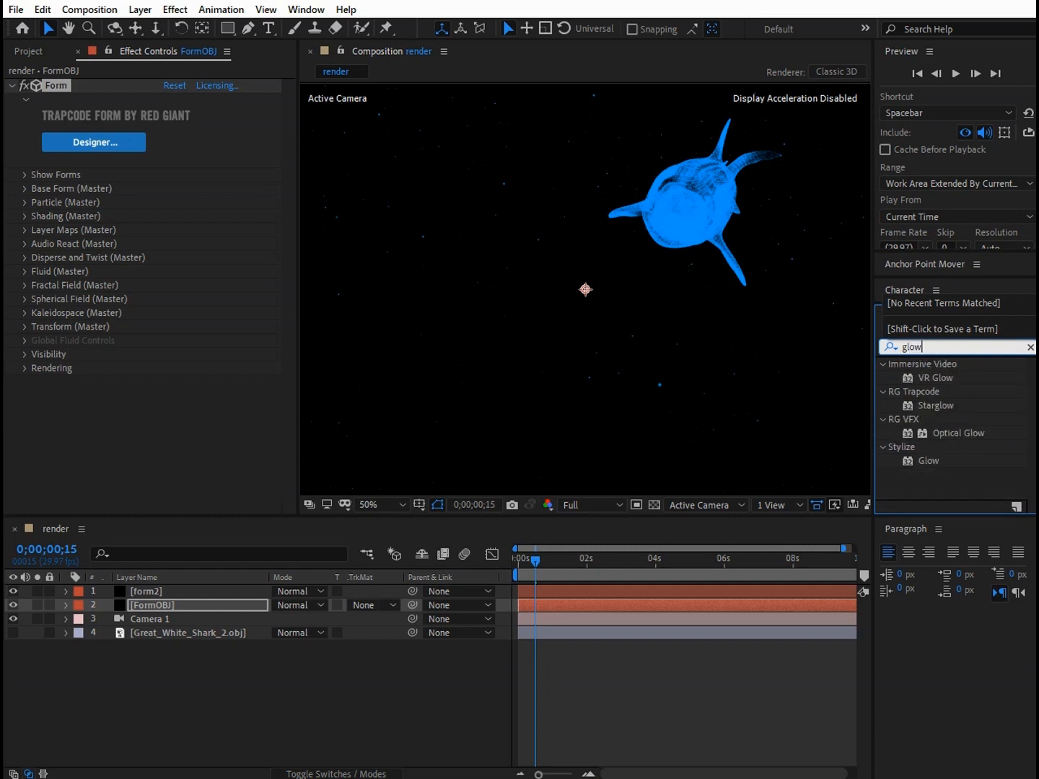
{"action": "left_click", "coordinate": [930, 462]}
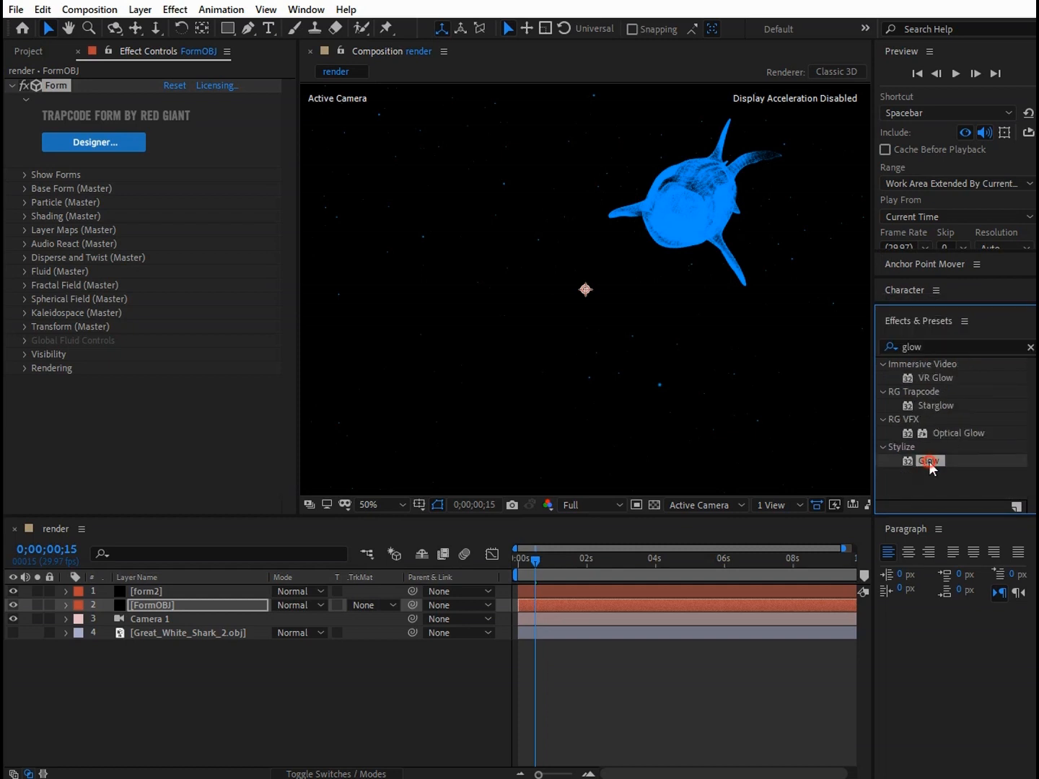
{"action": "double_click", "coordinate": [929, 463]}
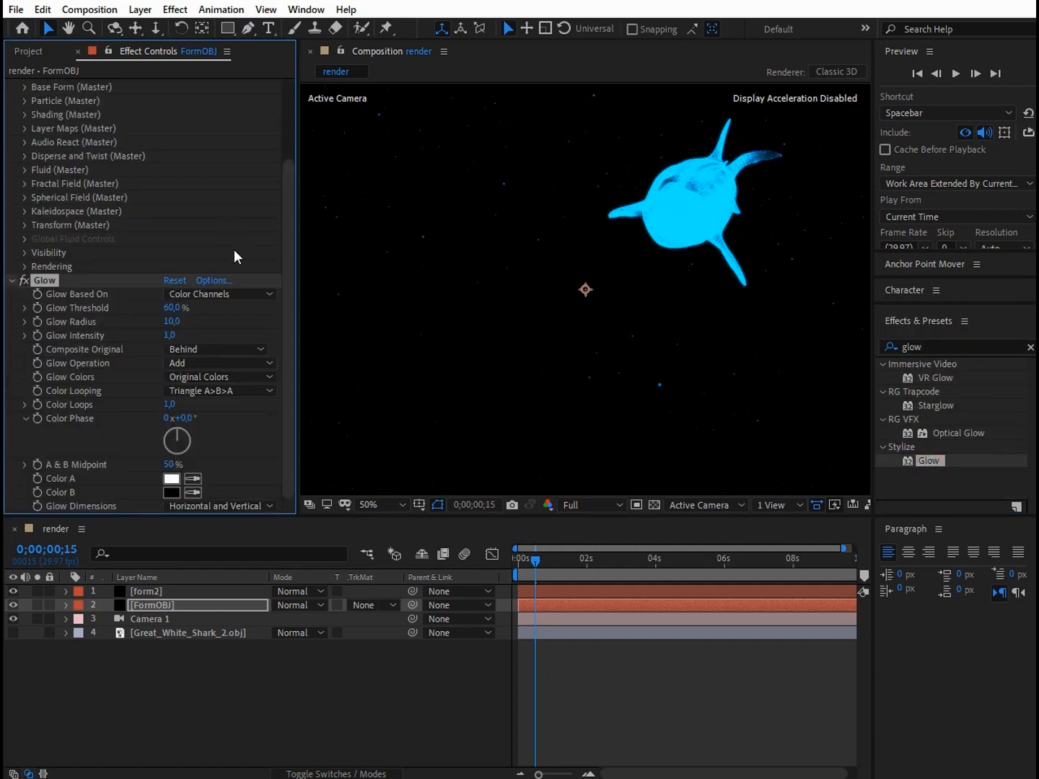
- Set the Glow Radius on FormOBJ to 140
{"action": "left_click", "coordinate": [173, 320]}
{"action": "type", "text": "15"}
{"action": "type", "text": "0"}
{"action": "key", "text": "Tab"}
{"action": "left_click", "coordinate": [174, 321]}
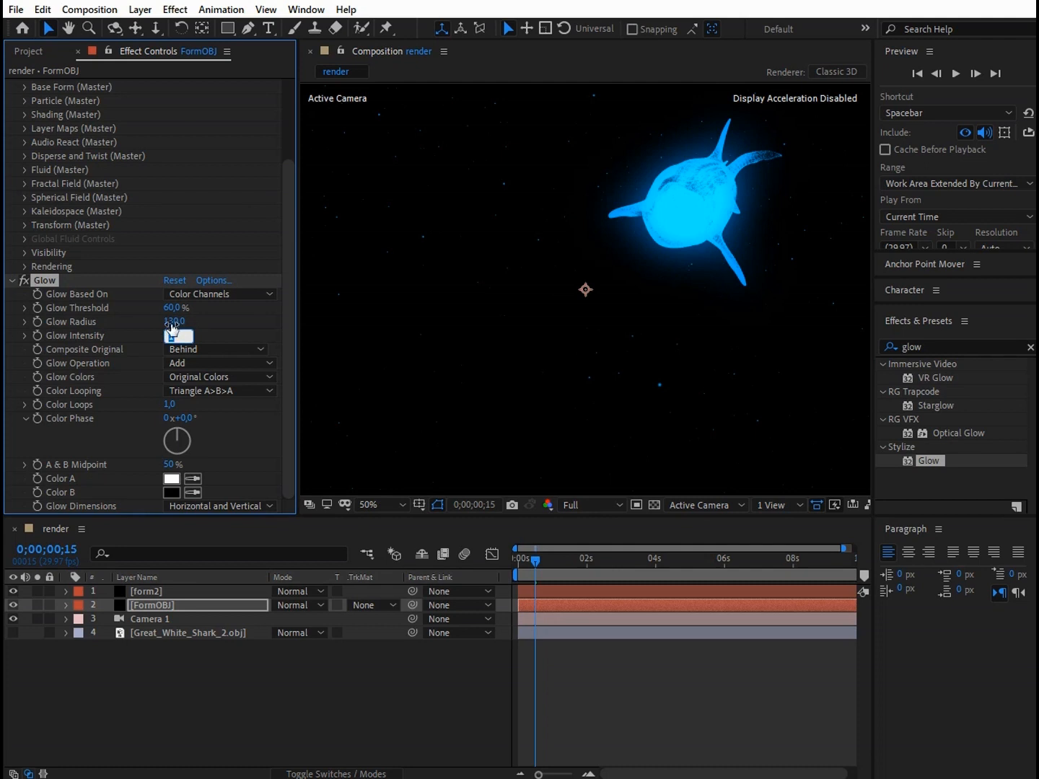
{"action": "type", "text": "140"}
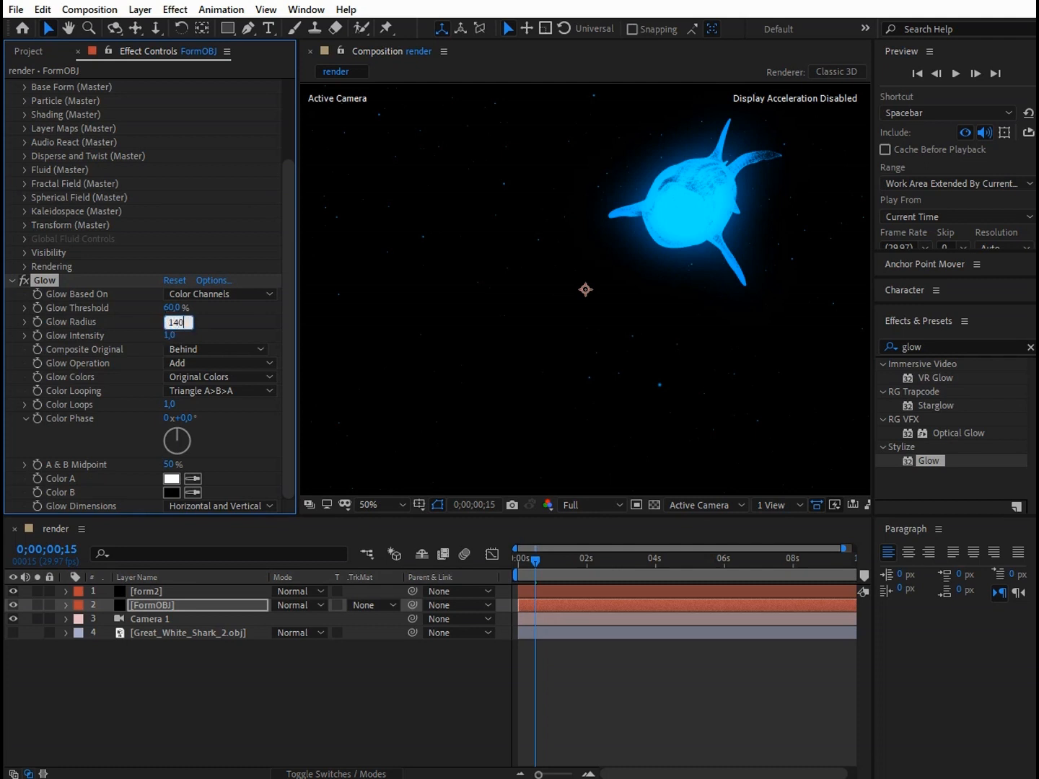
{"action": "key", "text": "Tab"}
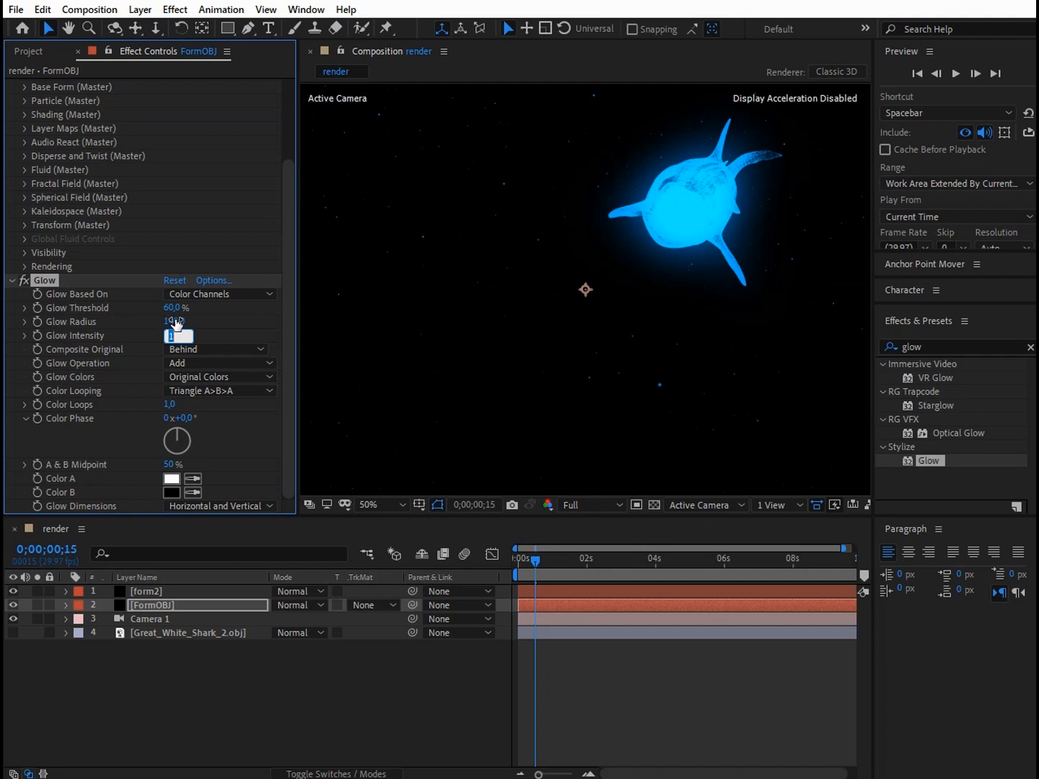
- Set the Glow Intensity on FormOBJ to 1.3
{"action": "type", "text": "1.80"}
{"action": "key", "text": "BackSpace"}
{"action": "key", "text": "BackSpace"}
{"action": "key", "text": "BackSpace"}
{"action": "type", "text": ".3"}
{"action": "key", "text": "Return"}
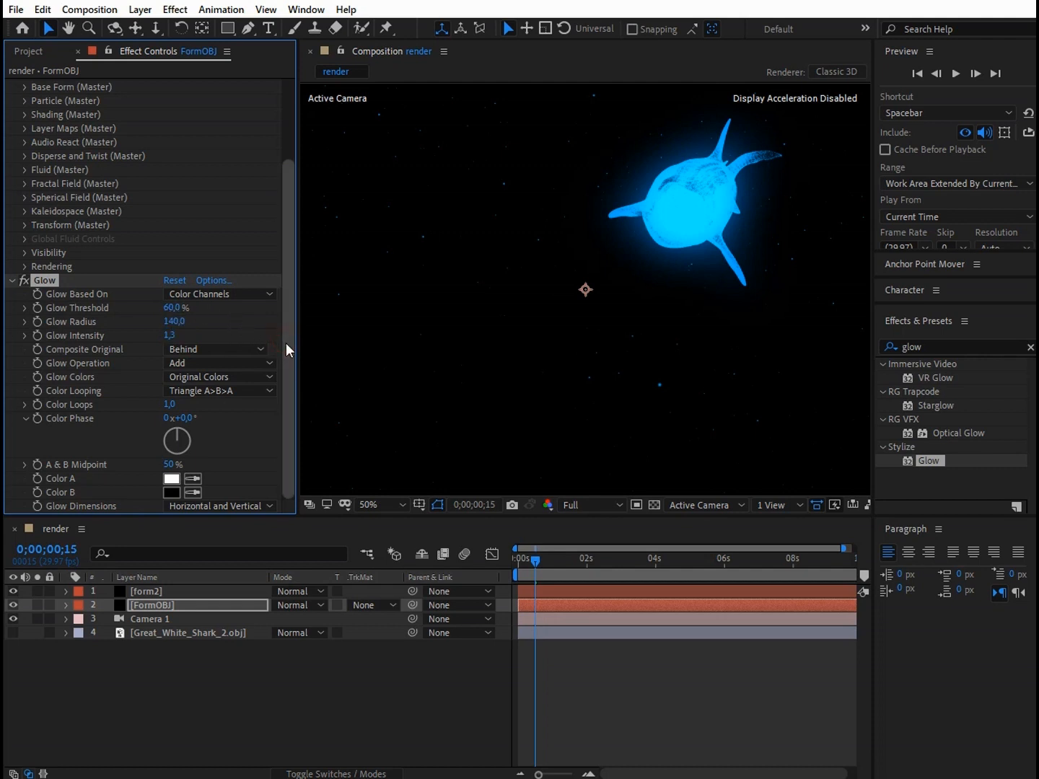
- Set the Glow Radius to 150 and compare the shark with the Glow effect off and on
{"action": "left_click", "coordinate": [171, 321]}
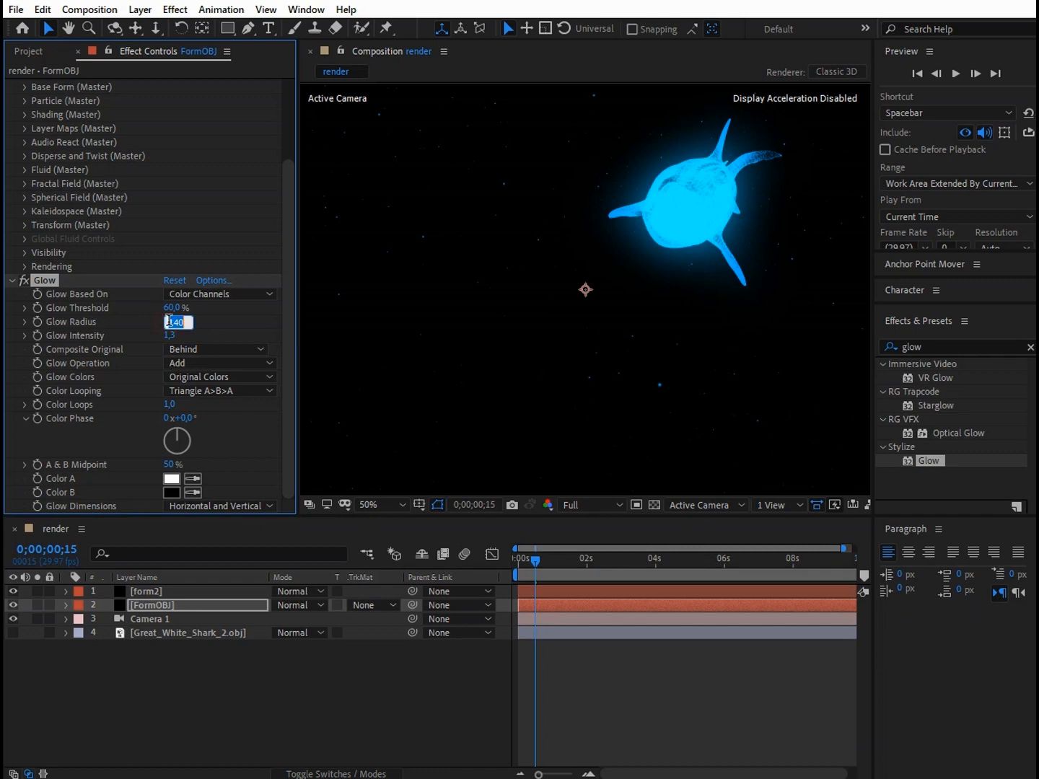
{"action": "type", "text": "150"}
{"action": "key", "text": "Tab"}
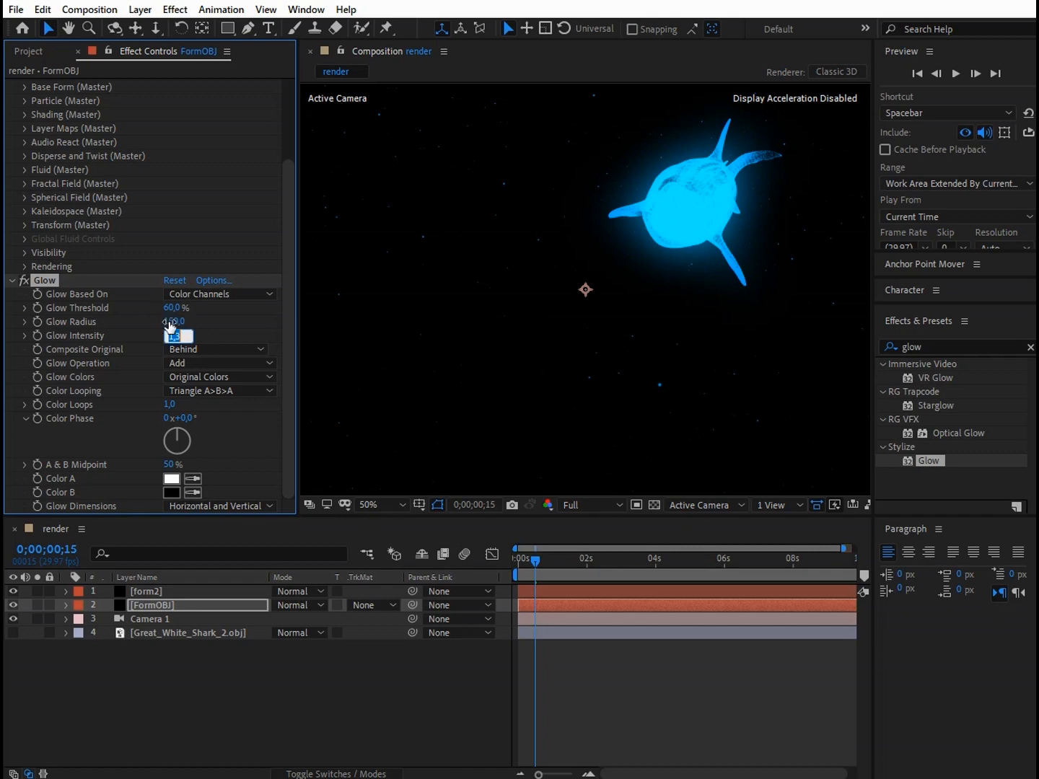
{"action": "left_click", "coordinate": [23, 280]}
{"action": "left_click", "coordinate": [24, 280]}
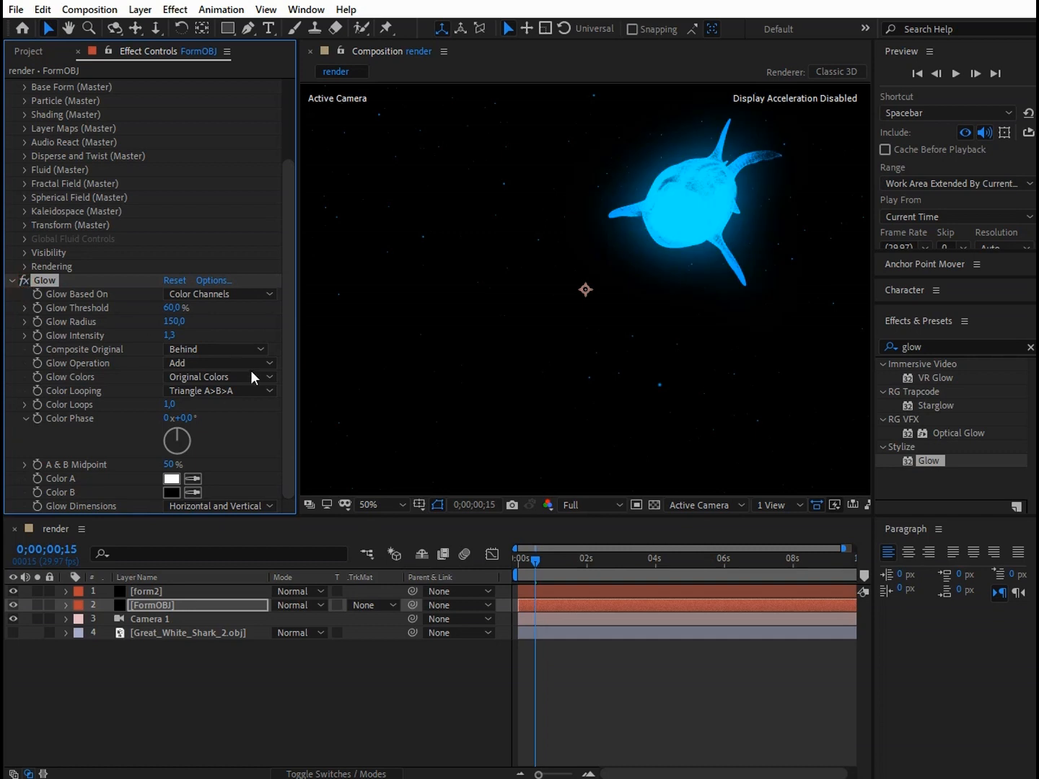
- Adjust FormOBJ's Glow Threshold, trying 75% and settling on 68%
{"action": "left_click_drag", "start_coordinate": [162, 308], "coordinate": [158, 311]}
{"action": "left_click", "coordinate": [171, 308]}
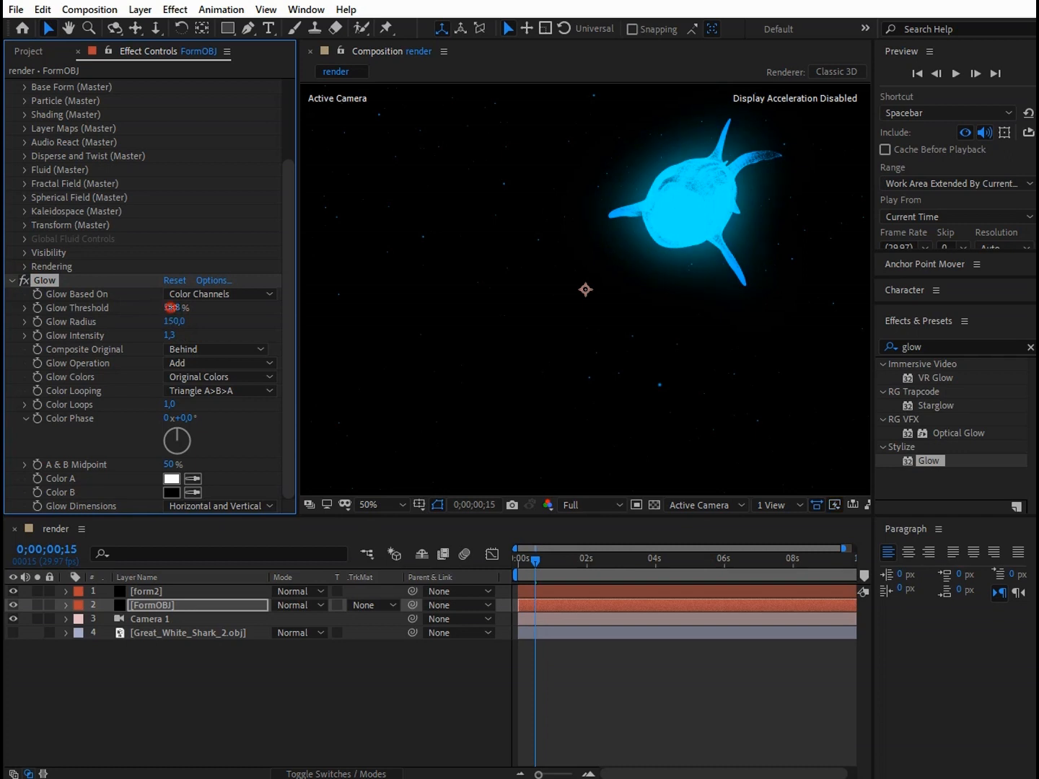
{"action": "type", "text": "75"}
{"action": "left_click", "coordinate": [166, 322]}
{"action": "left_click", "coordinate": [168, 308]}
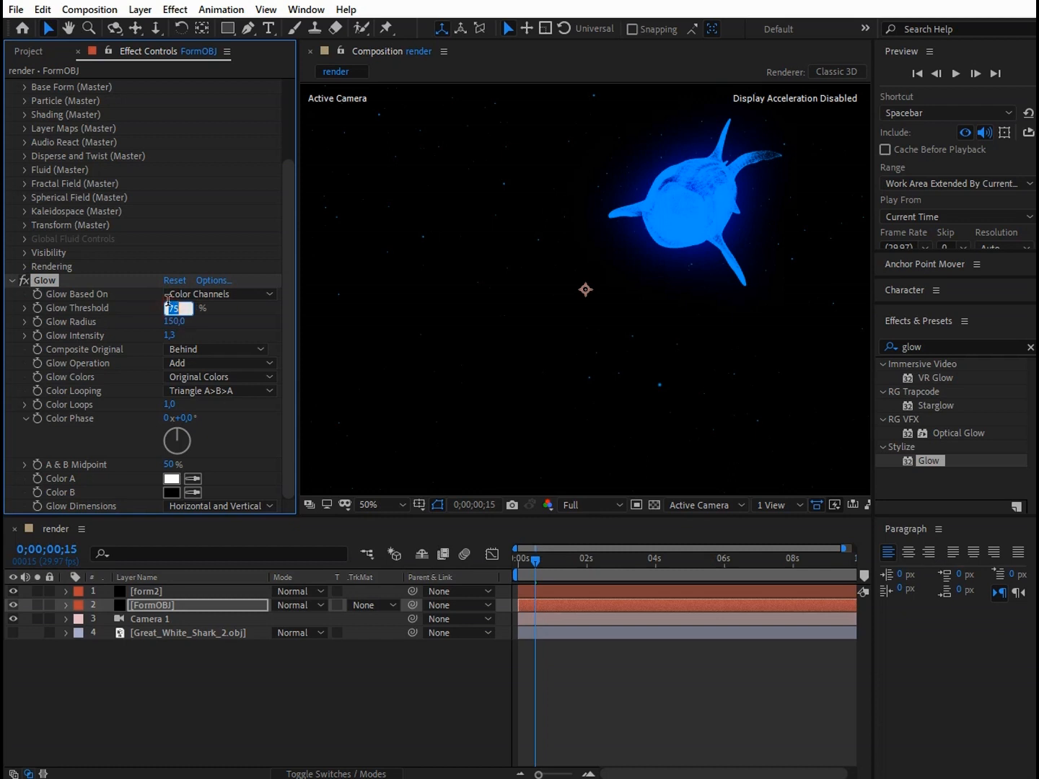
{"action": "type", "text": "68"}
{"action": "key", "text": "Tab"}
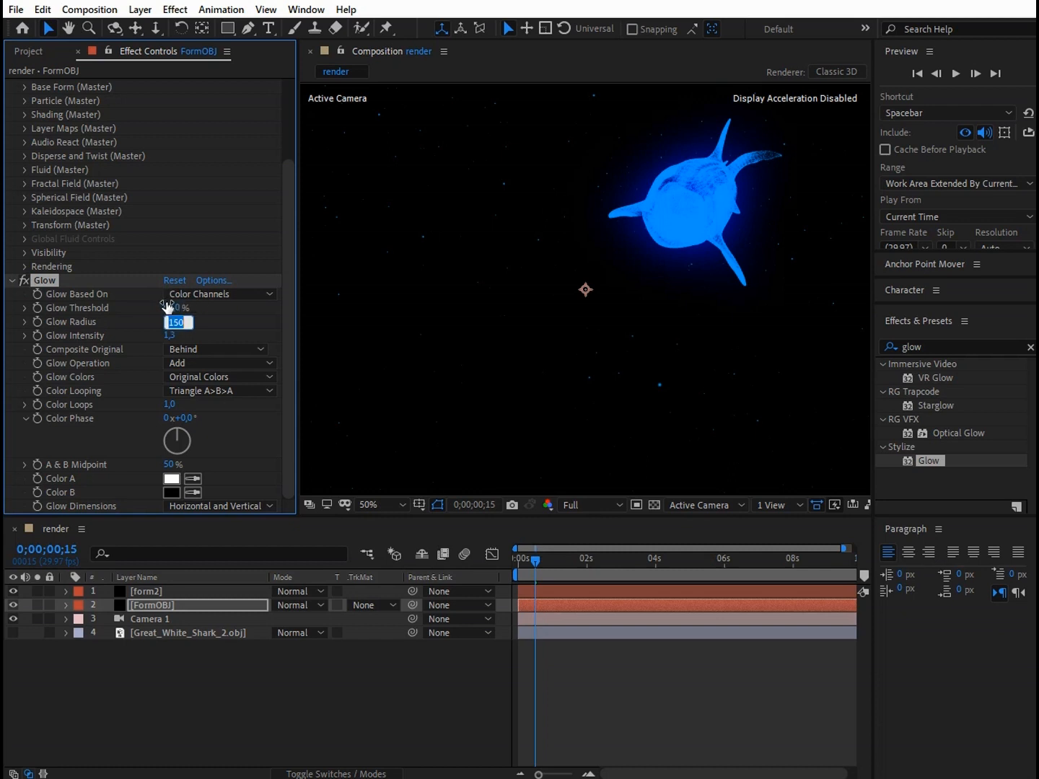
- Lower the Glow Threshold on FormOBJ, trying 66% and settling on 64%
{"action": "left_click", "coordinate": [286, 317]}
{"action": "left_click", "coordinate": [174, 308]}
{"action": "left_click", "coordinate": [168, 306]}
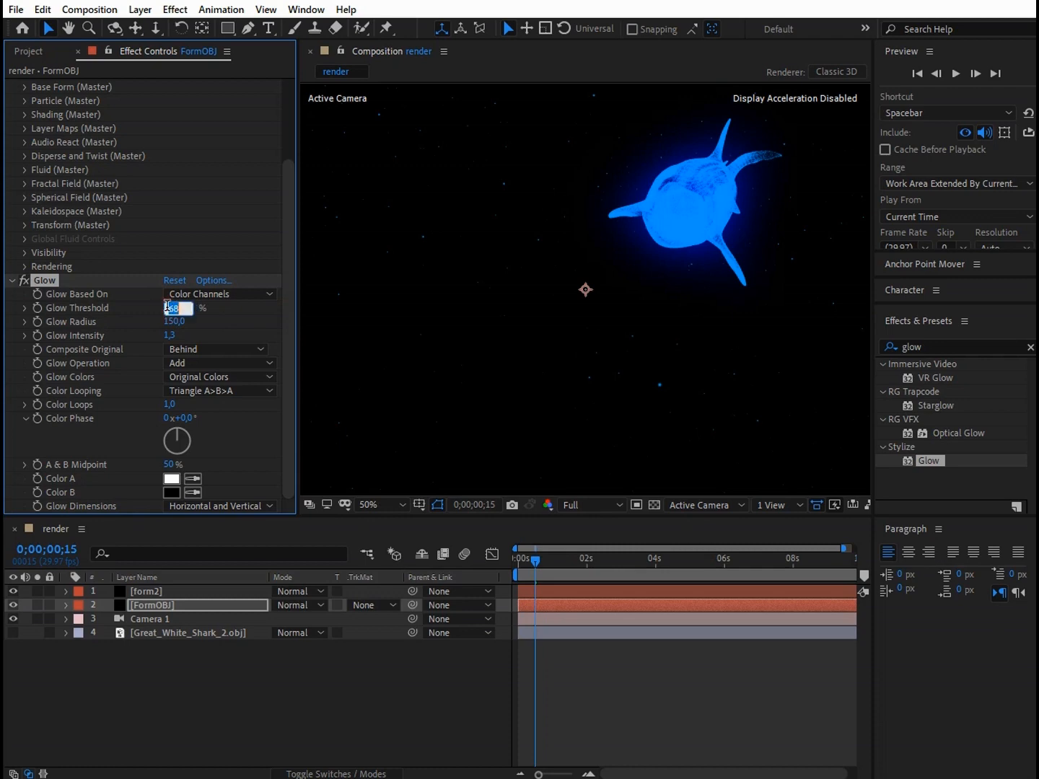
{"action": "type", "text": "66"}
{"action": "key", "text": "Tab"}
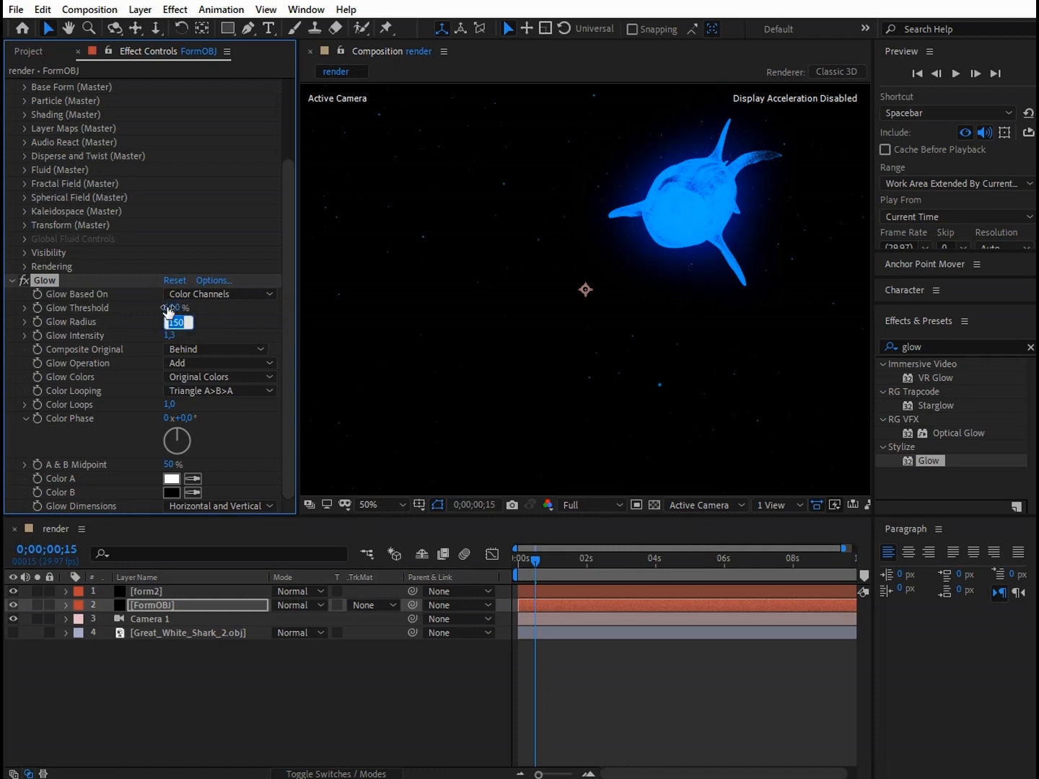
{"action": "key", "text": "shift+Tab"}
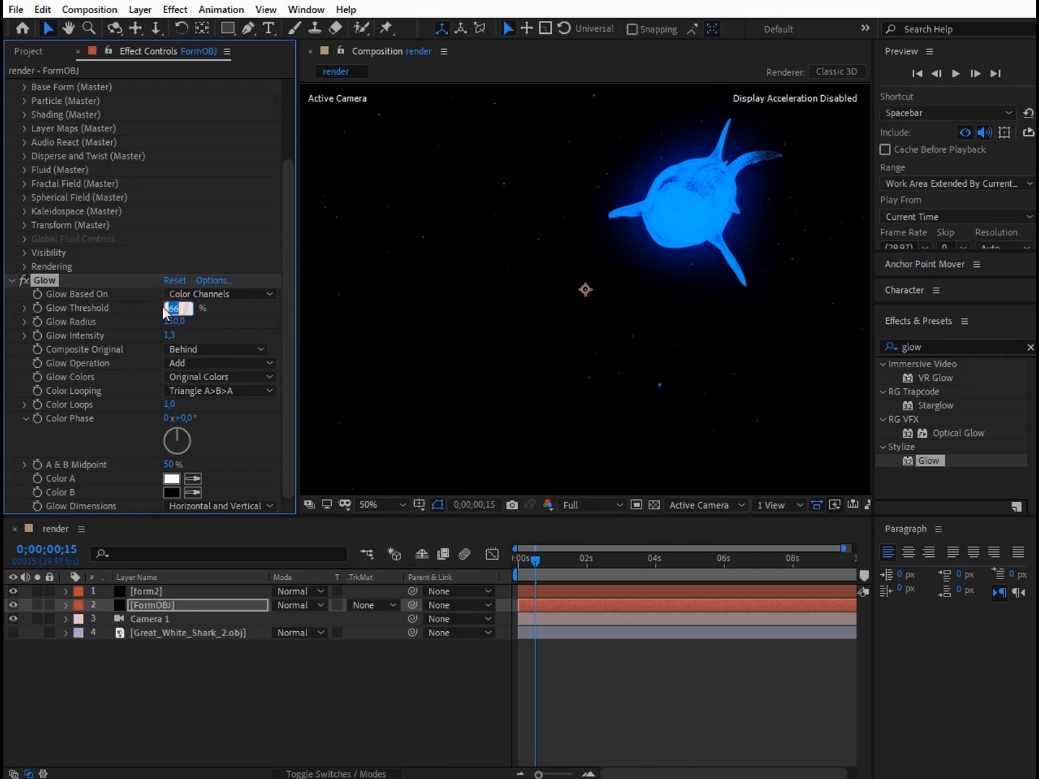
{"action": "type", "text": "64"}
{"action": "key", "text": "Tab"}
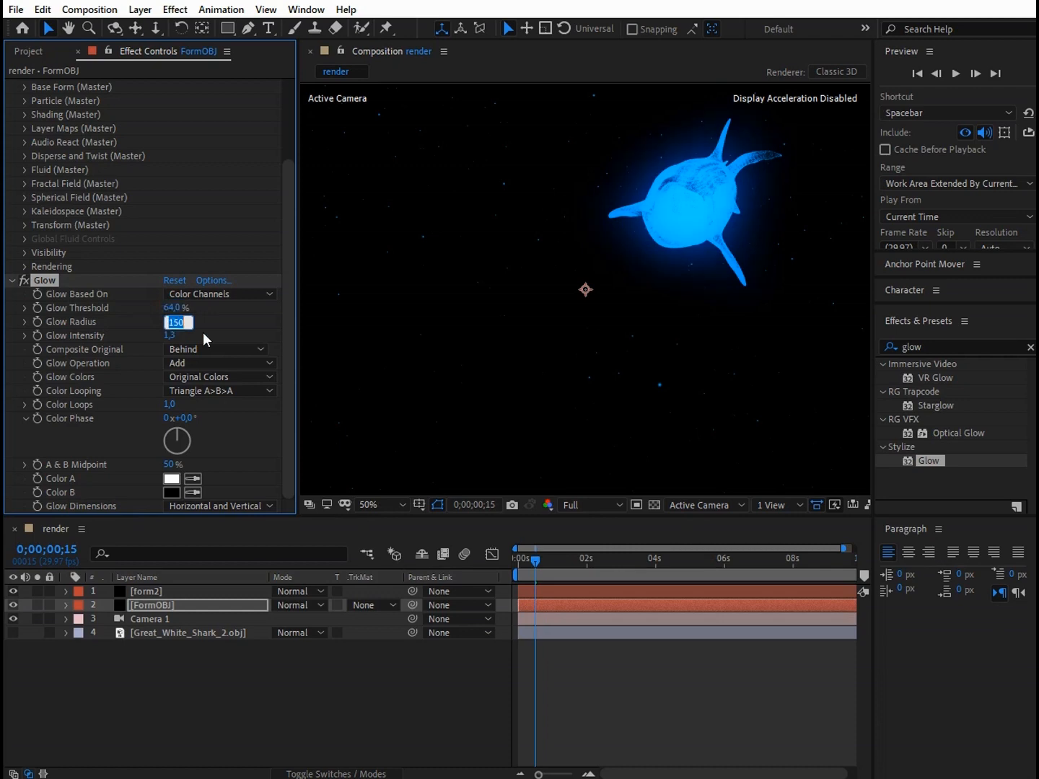
{"action": "key", "text": "Return"}
- Copy the Glow effect from the FormOBJ layer and paste it onto the form2 layer
{"action": "left_click", "coordinate": [11, 281]}
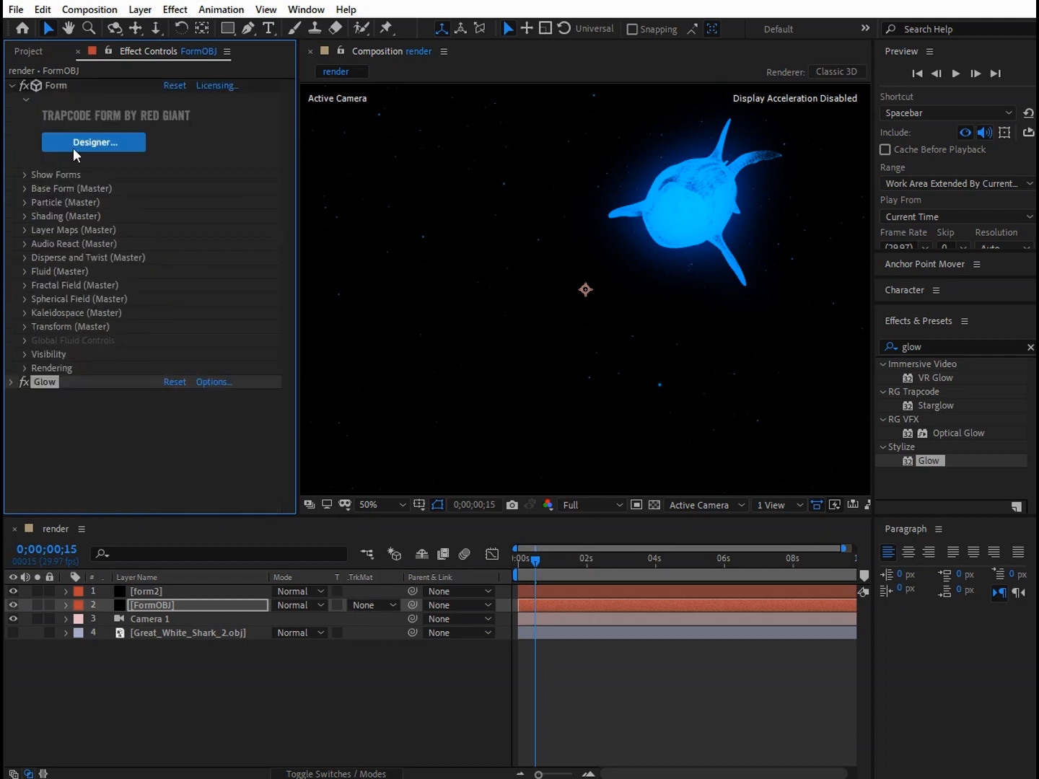
{"action": "right_click", "coordinate": [49, 383]}
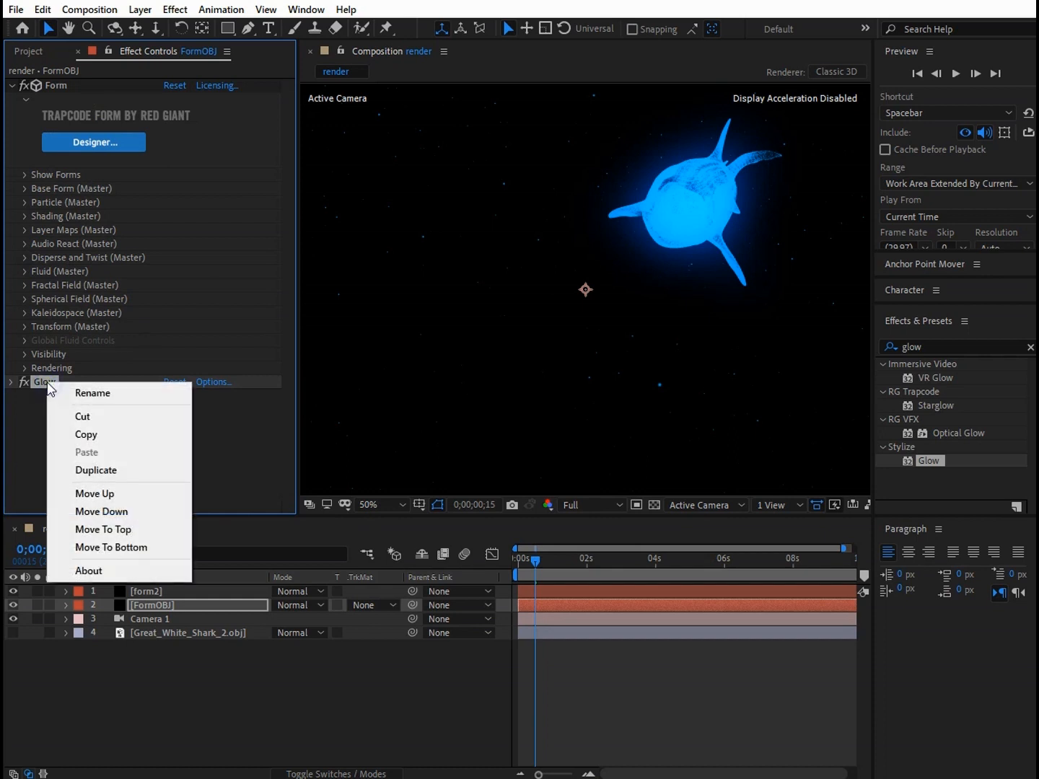
{"action": "left_click", "coordinate": [85, 435]}
{"action": "left_click", "coordinate": [168, 591]}
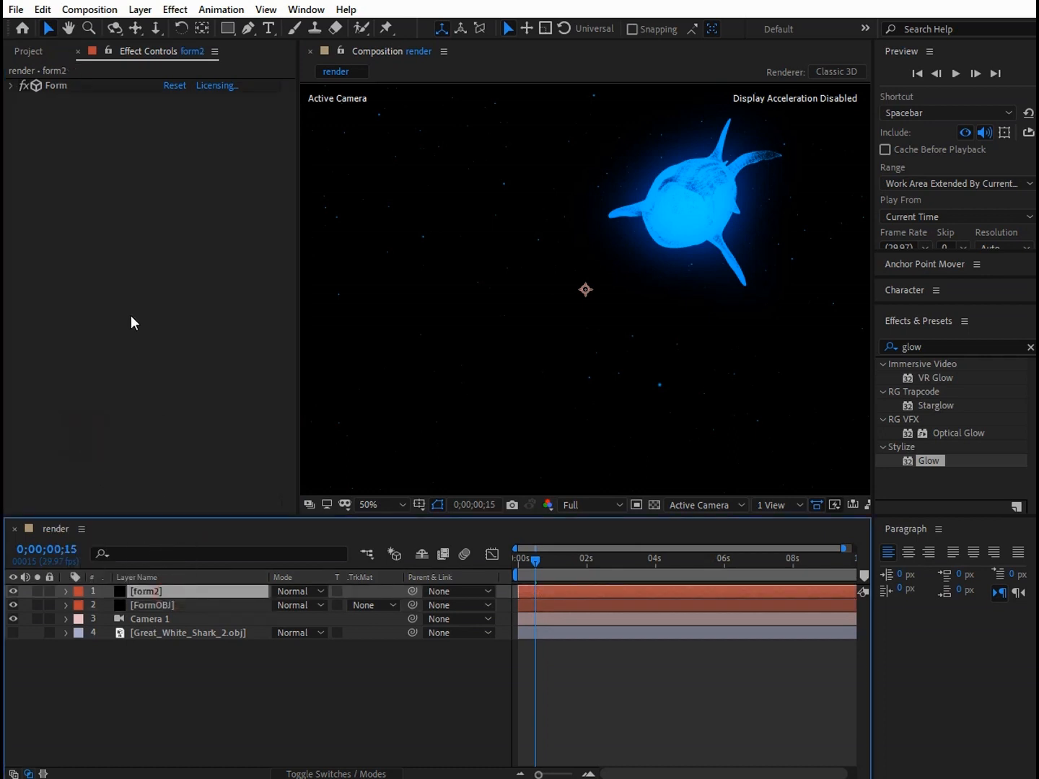
{"action": "right_click", "coordinate": [108, 252]}
{"action": "mouse_move", "coordinate": [148, 307]}
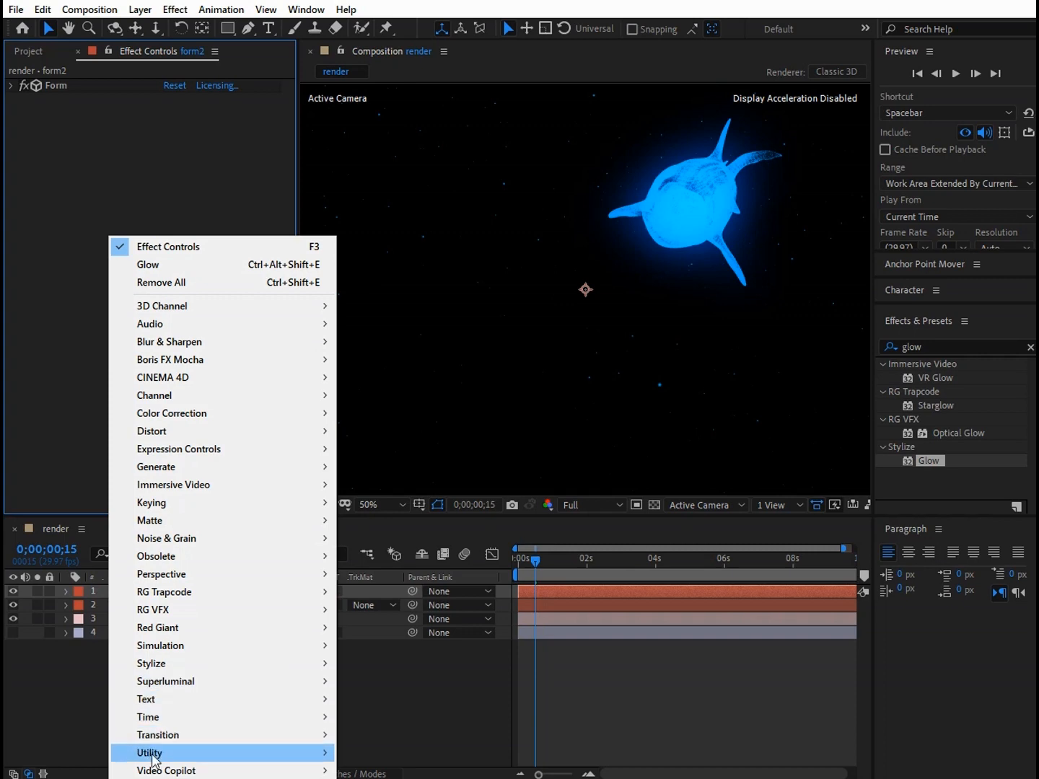
{"action": "mouse_move", "coordinate": [163, 771]}
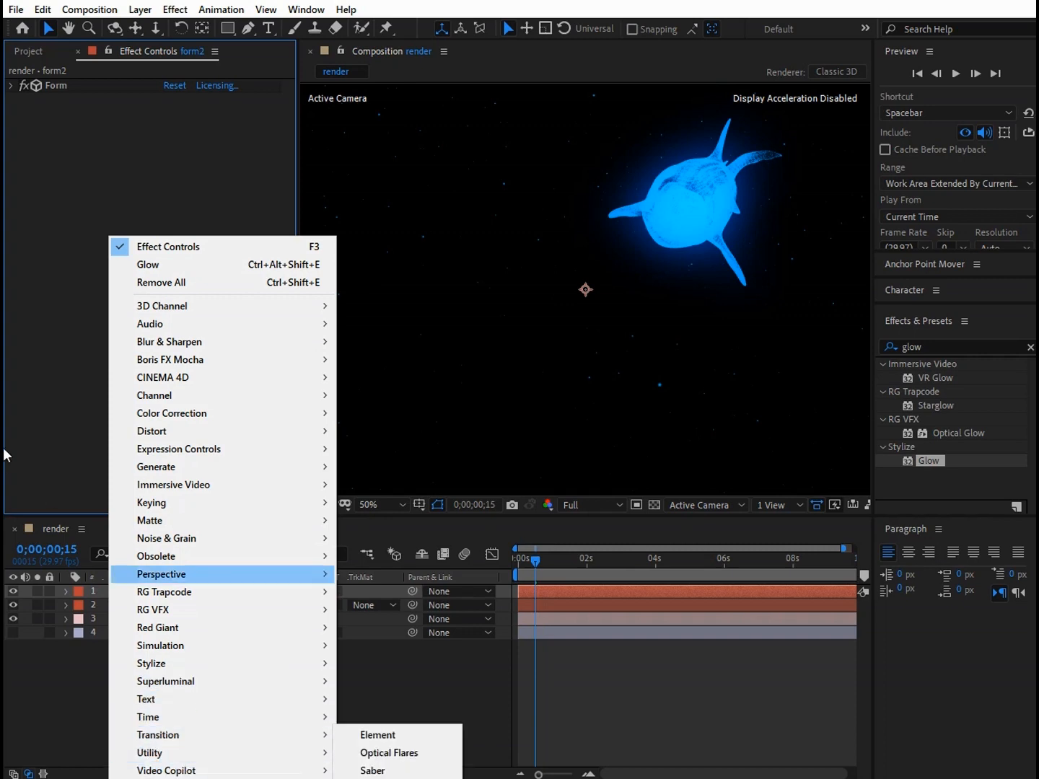
{"action": "left_click", "coordinate": [72, 368]}
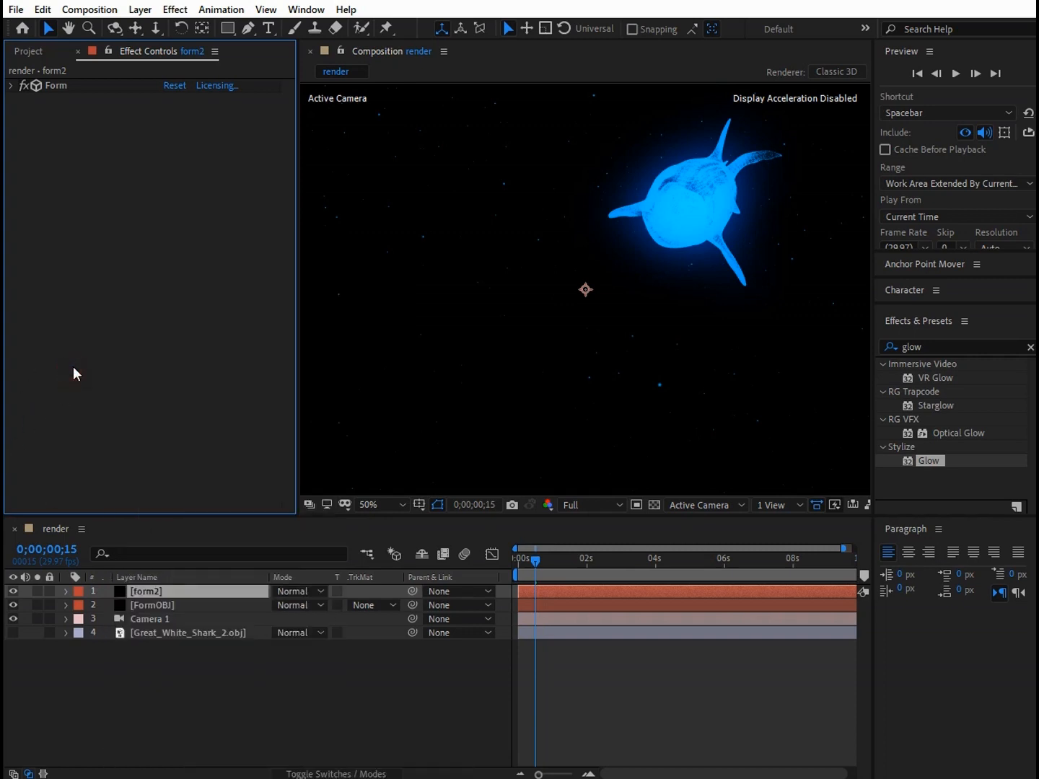
{"action": "key", "text": "ctrl+v"}
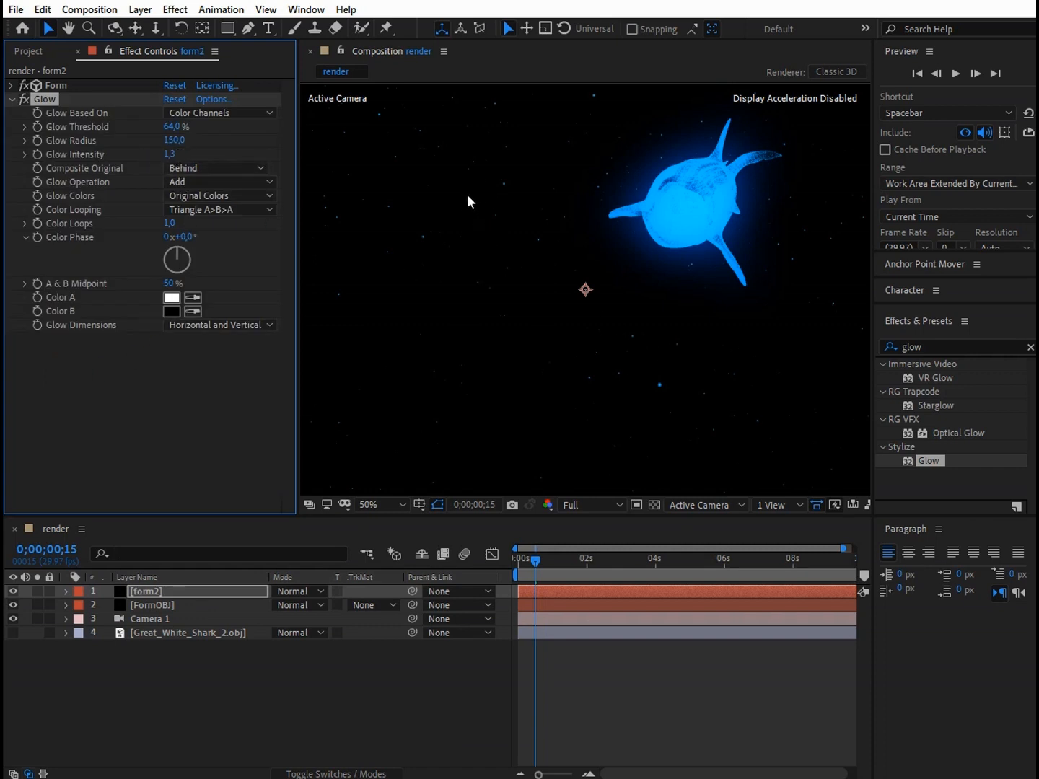
{"action": "left_click", "coordinate": [13, 99]}
- Create a new black 1920 x 1080 solid layer named OGLOW
{"action": "right_click", "coordinate": [164, 697]}
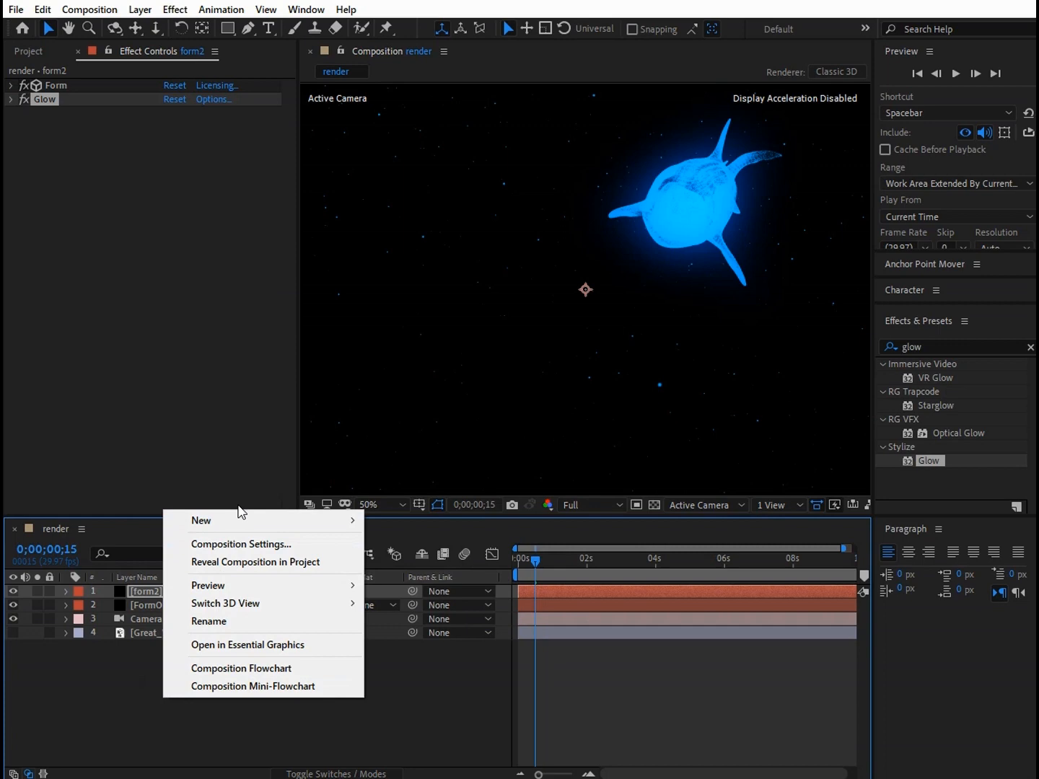
{"action": "mouse_move", "coordinate": [242, 521]}
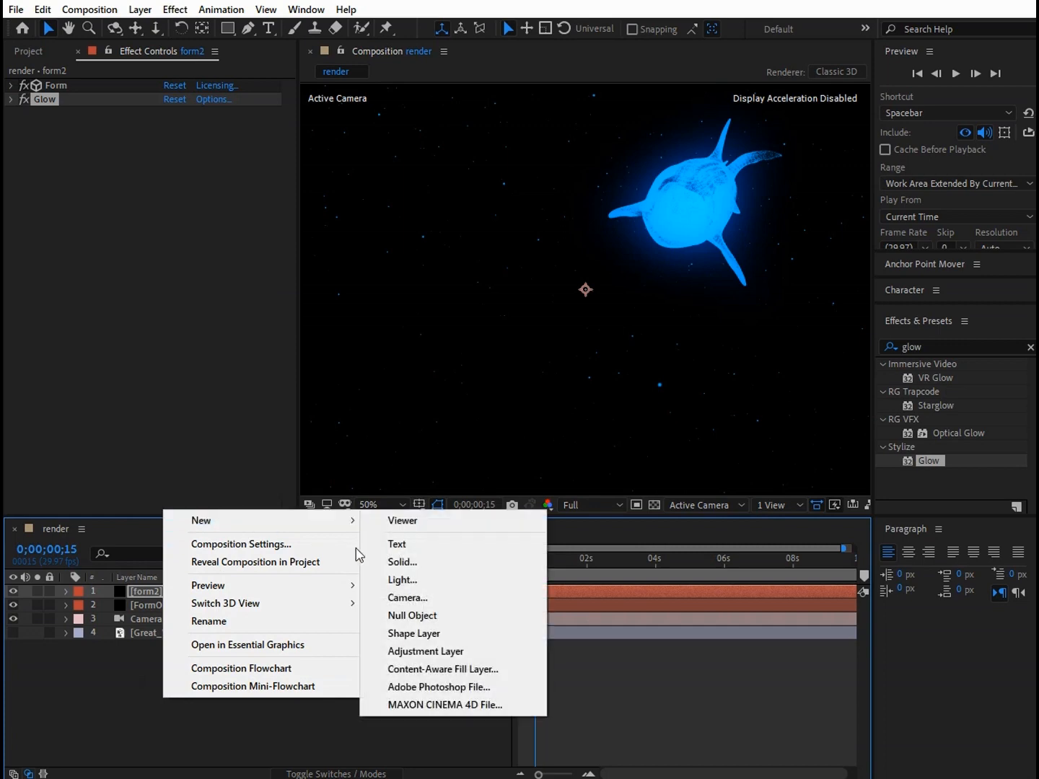
{"action": "left_click", "coordinate": [432, 562]}
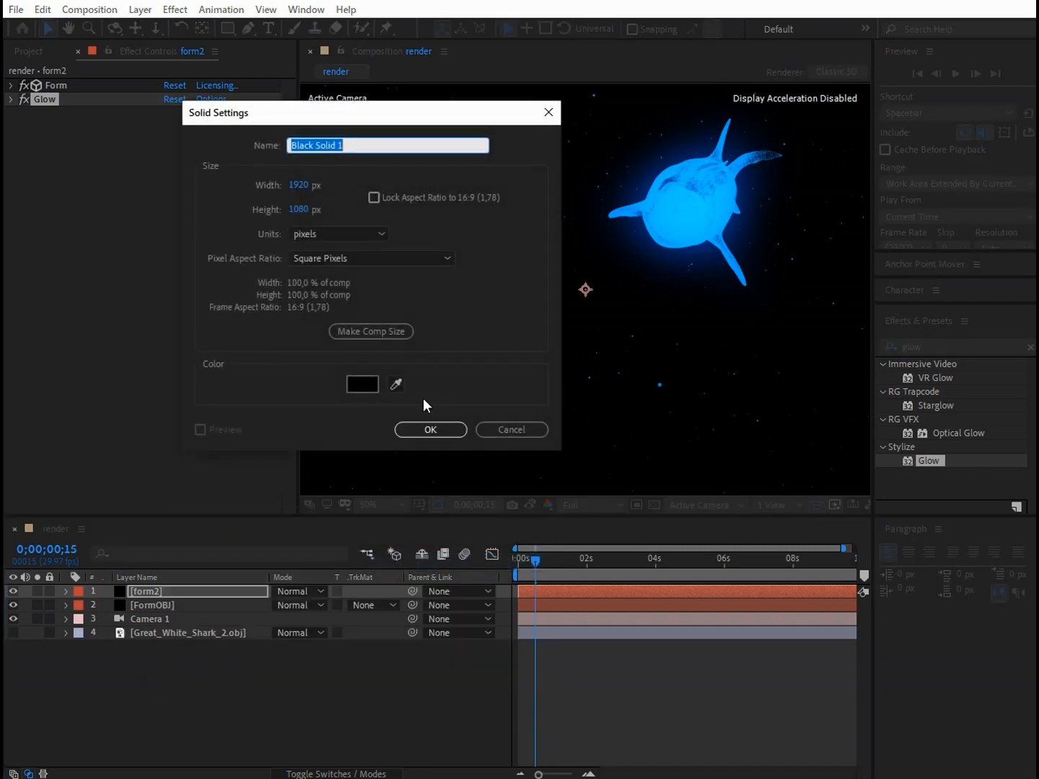
{"action": "type", "text": "OGLOW"}
{"action": "left_click", "coordinate": [432, 429]}
- Apply the Video Copilot Optical Flares effect to the OGLOW layer
{"action": "left_click", "coordinate": [175, 9]}
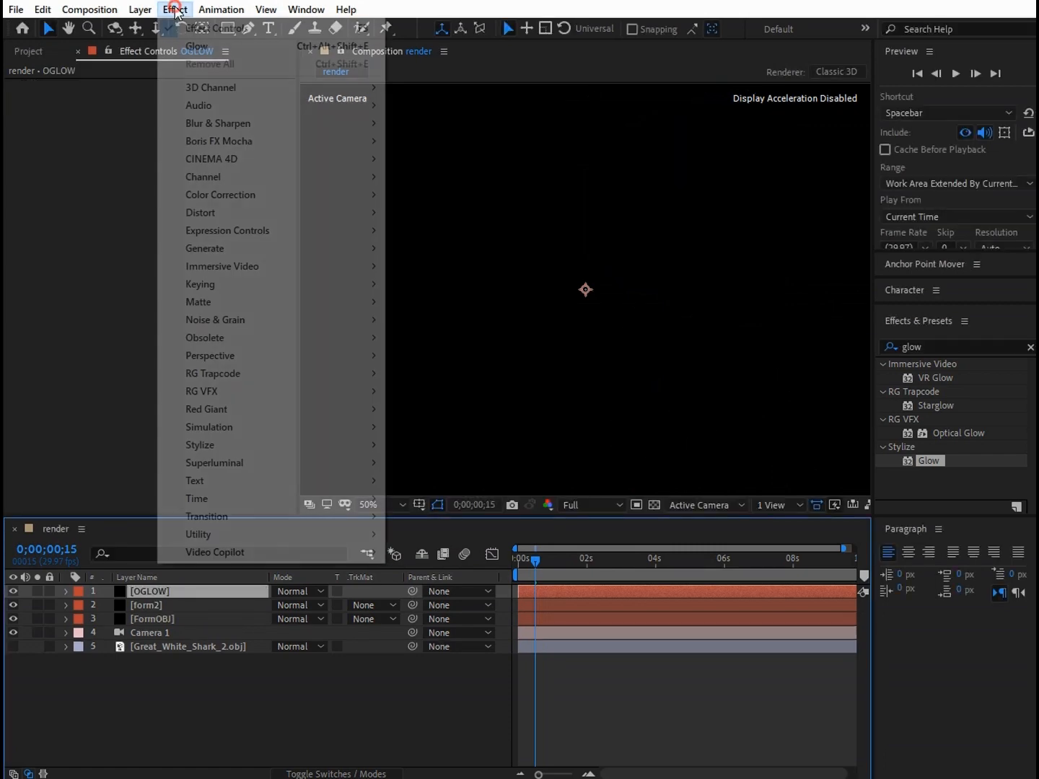
{"action": "mouse_move", "coordinate": [306, 252]}
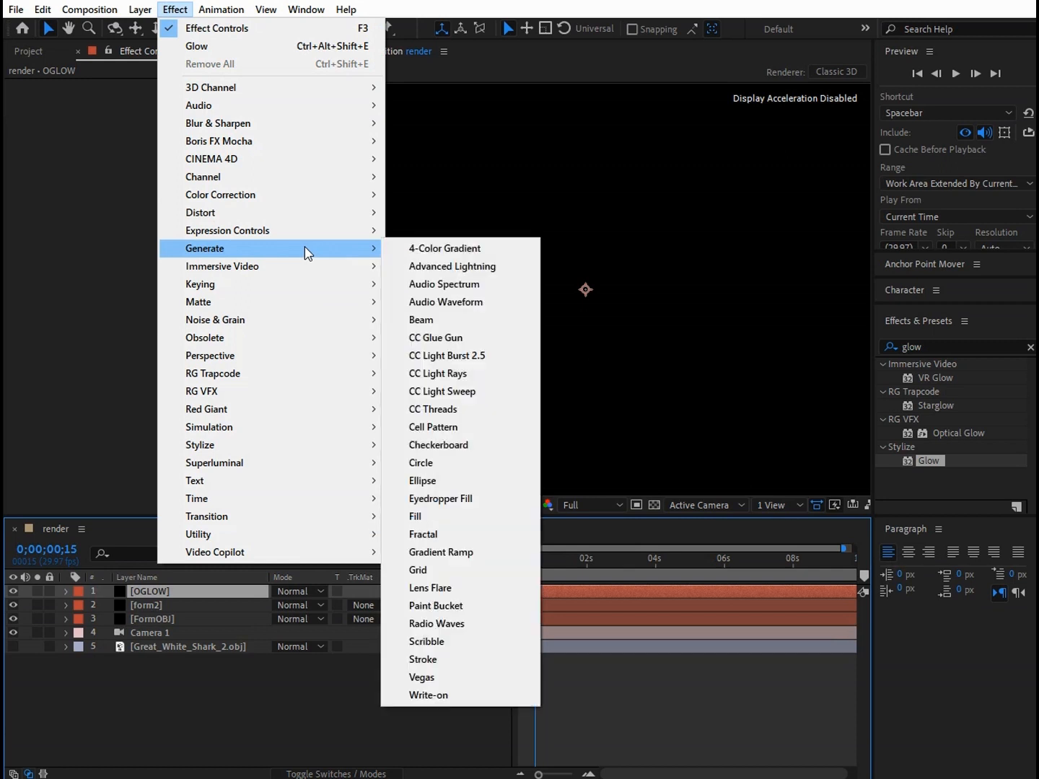
{"action": "mouse_move", "coordinate": [337, 560]}
{"action": "left_click", "coordinate": [371, 568]}
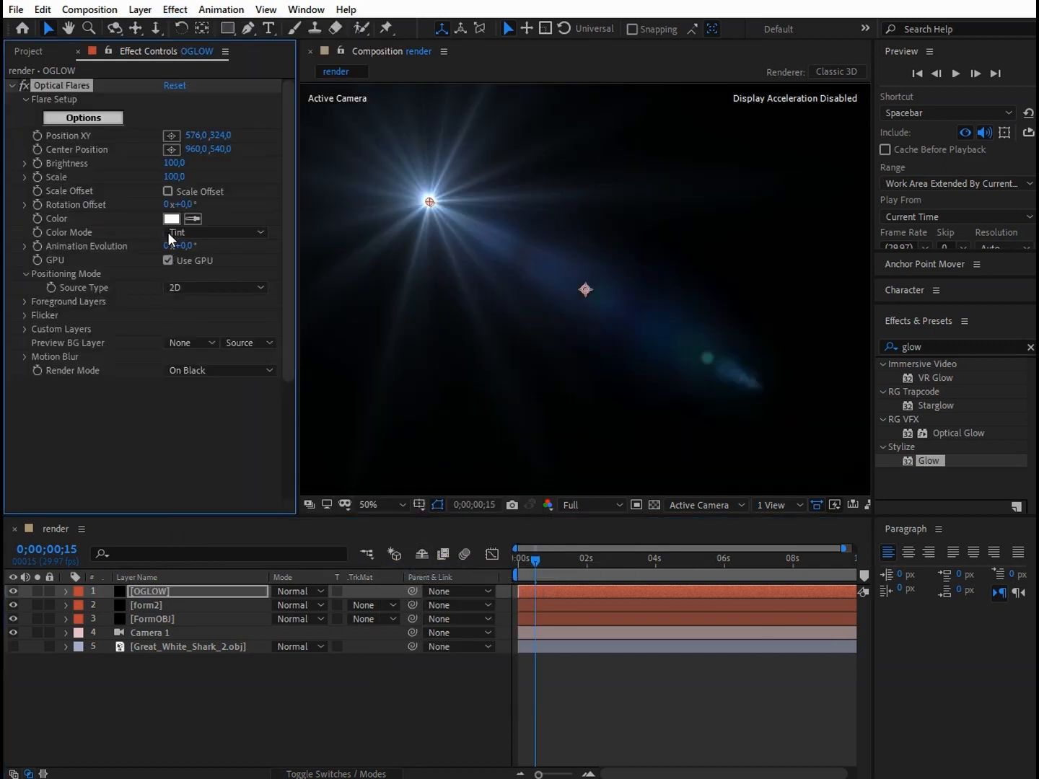
- Tint the optical flare blue (00A2FF) and set the OGLOW layer's blending mode to Screen
{"action": "left_click", "coordinate": [172, 218]}
{"action": "left_click", "coordinate": [387, 558]}
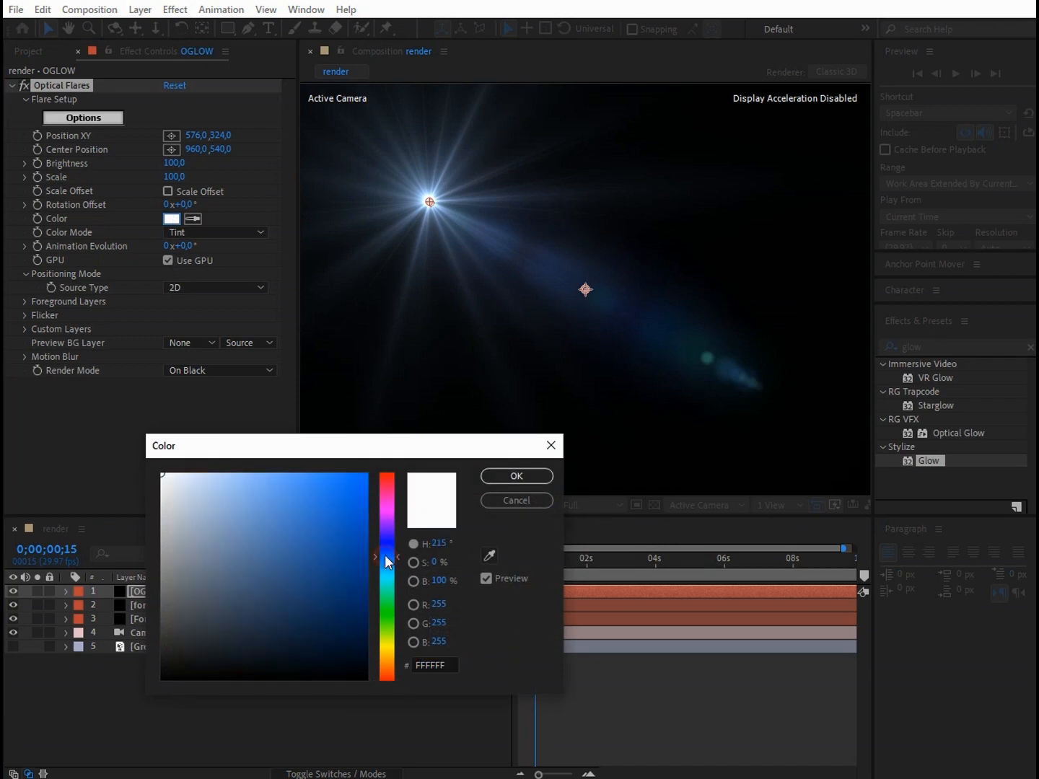
{"action": "left_click_drag", "start_coordinate": [347, 516], "coordinate": [366, 474]}
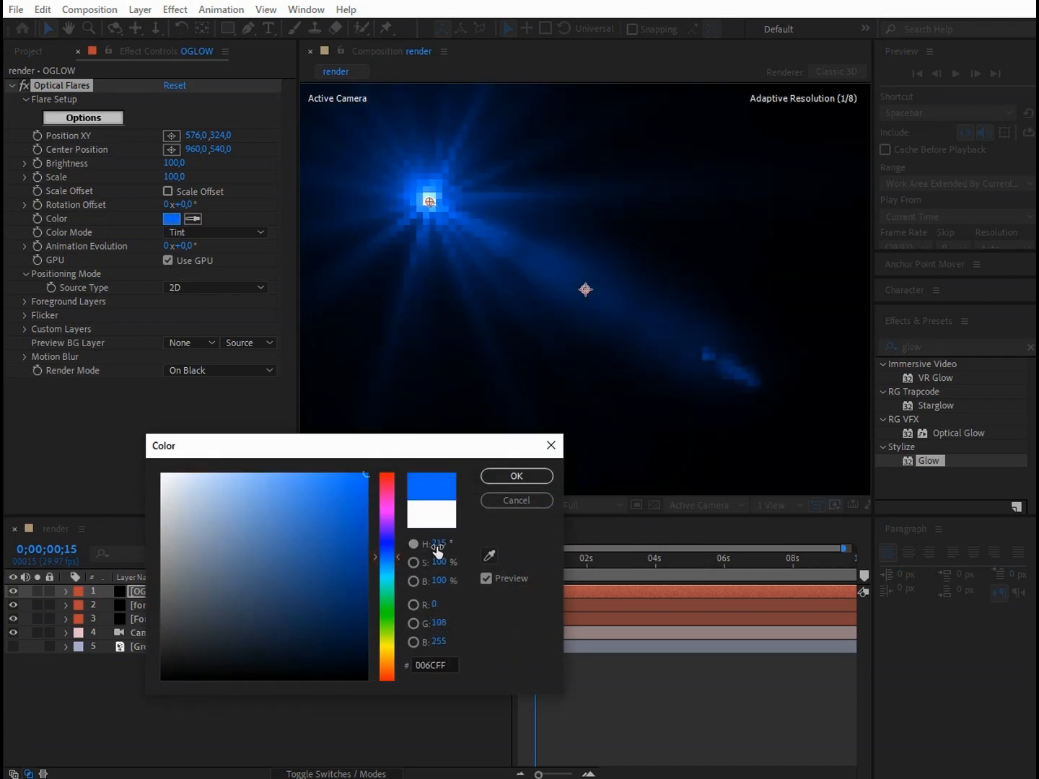
{"action": "left_click", "coordinate": [386, 563]}
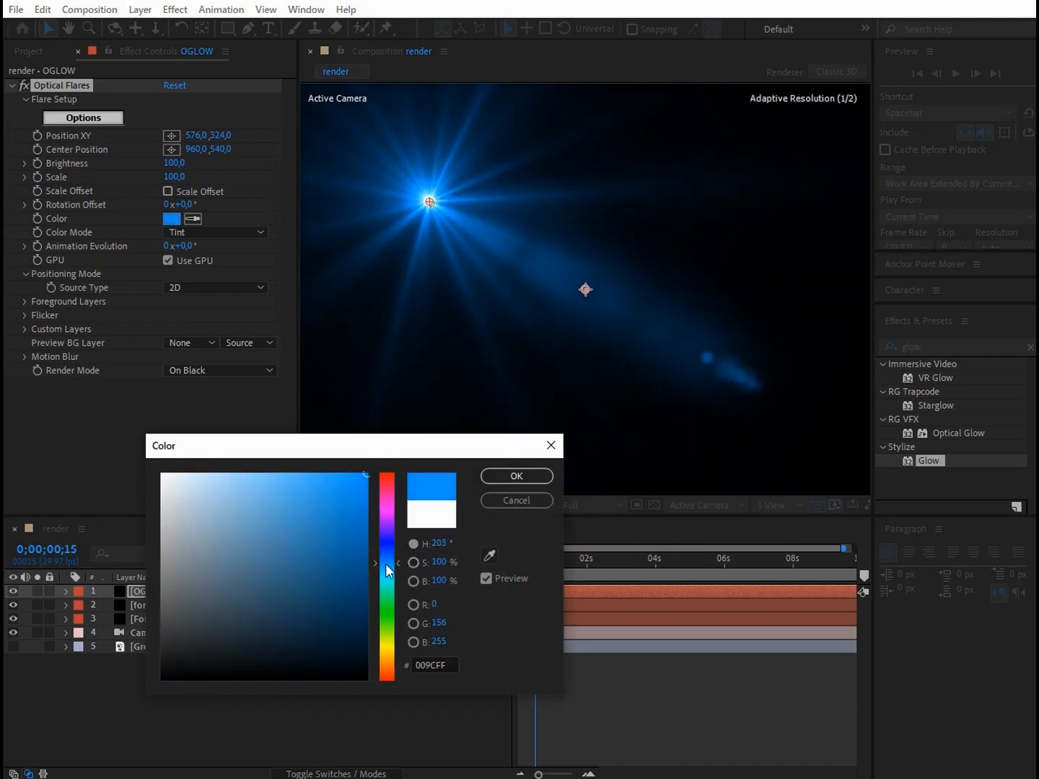
{"action": "left_click_drag", "start_coordinate": [385, 562], "coordinate": [385, 564]}
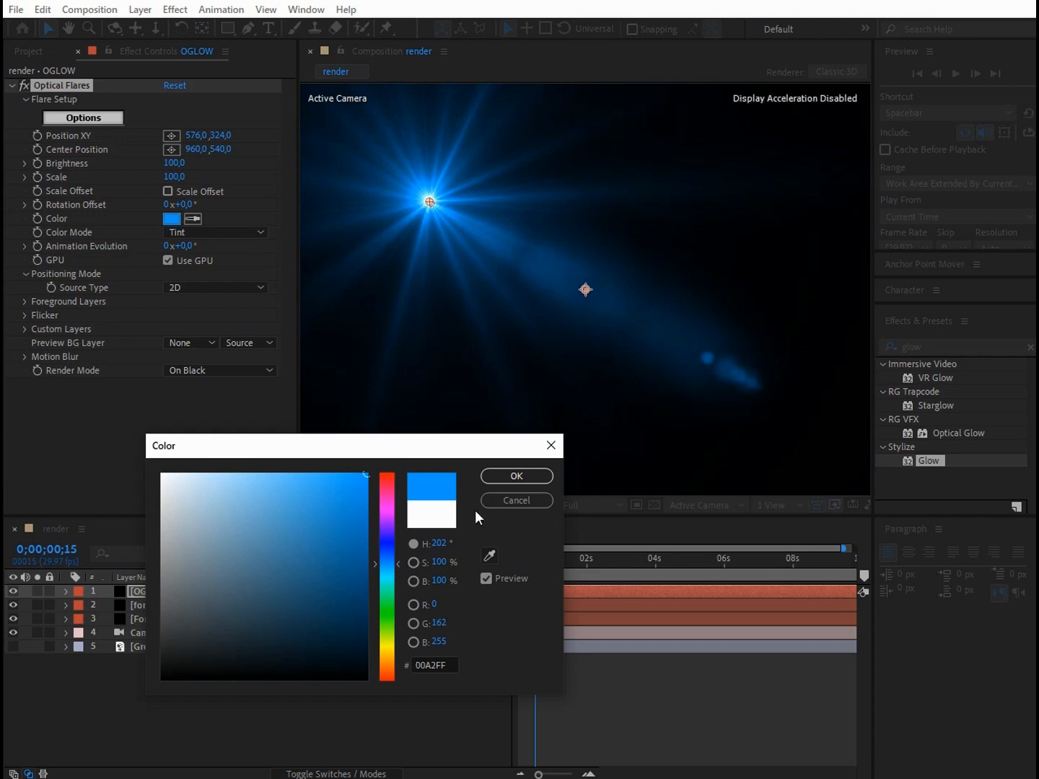
{"action": "left_click", "coordinate": [527, 476]}
{"action": "left_click", "coordinate": [300, 592]}
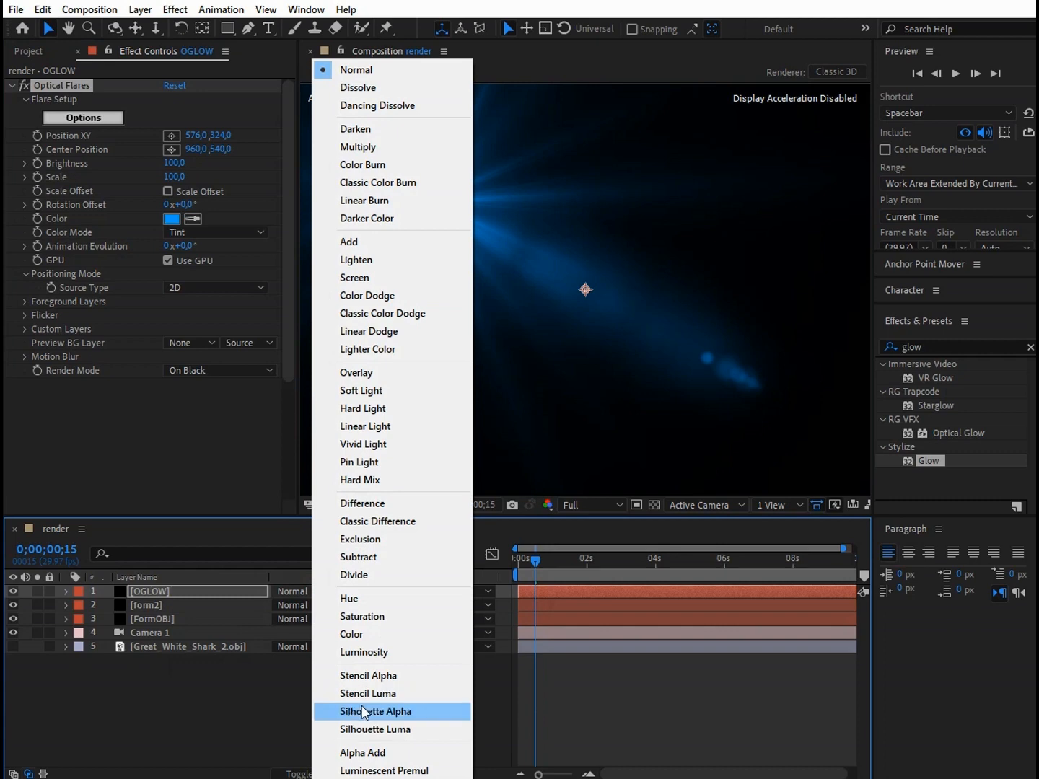
{"action": "left_click", "coordinate": [360, 277]}
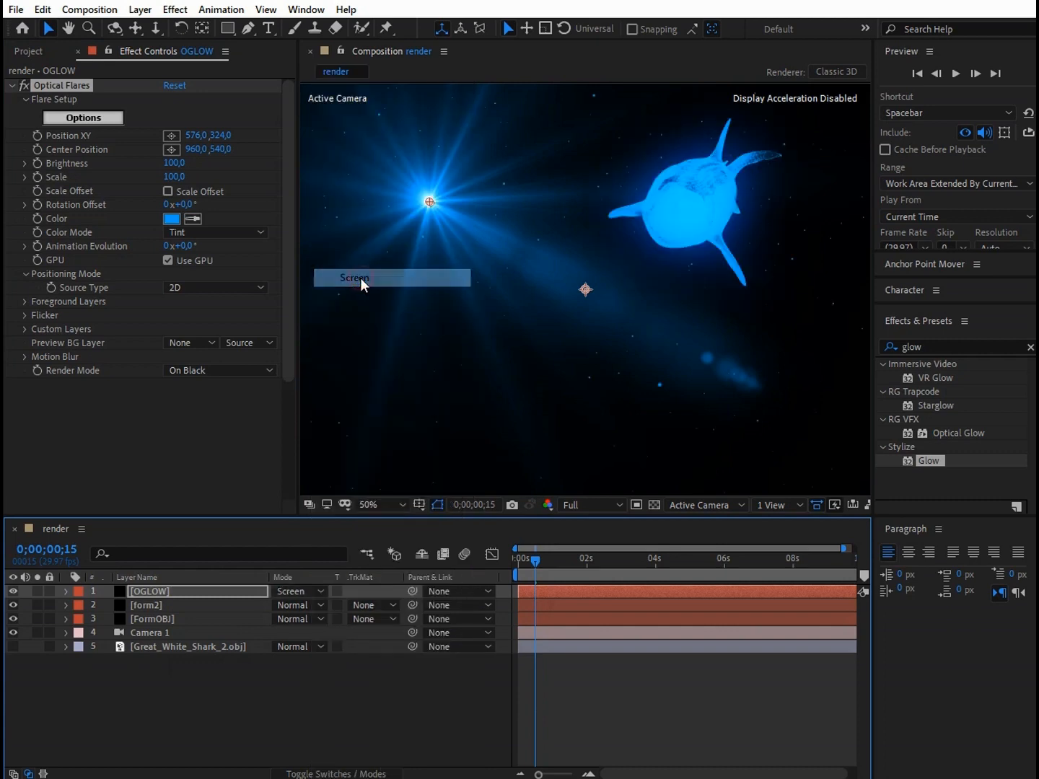
- Move the flare to the frame's upper-right corner at Position XY 1936, 22 and set its Brightness to 70
{"action": "key", "text": "comma"}
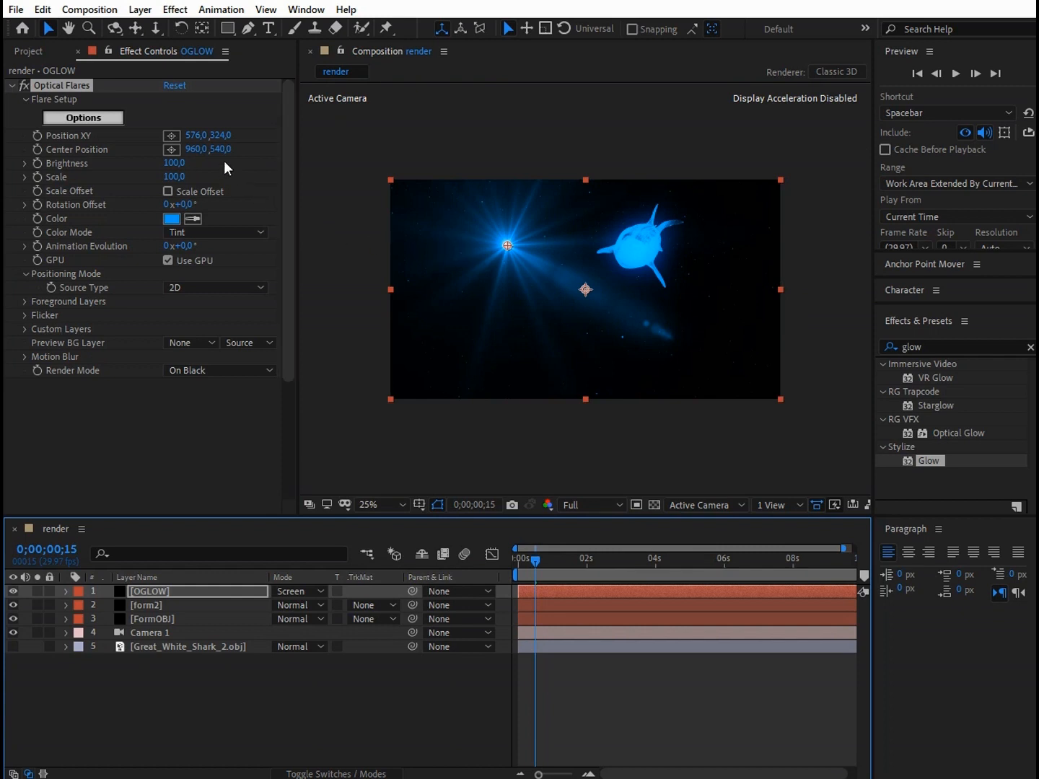
{"action": "left_click_drag", "start_coordinate": [223, 135], "coordinate": [1002, 122]}
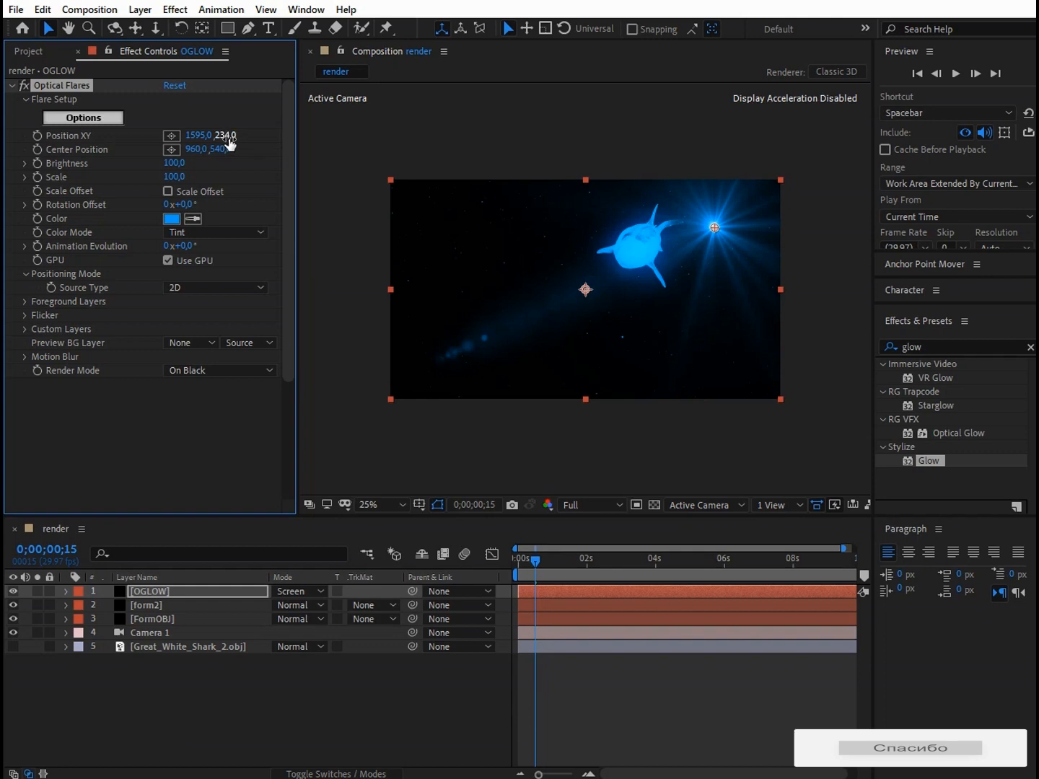
{"action": "left_click_drag", "start_coordinate": [228, 139], "coordinate": [426, 114]}
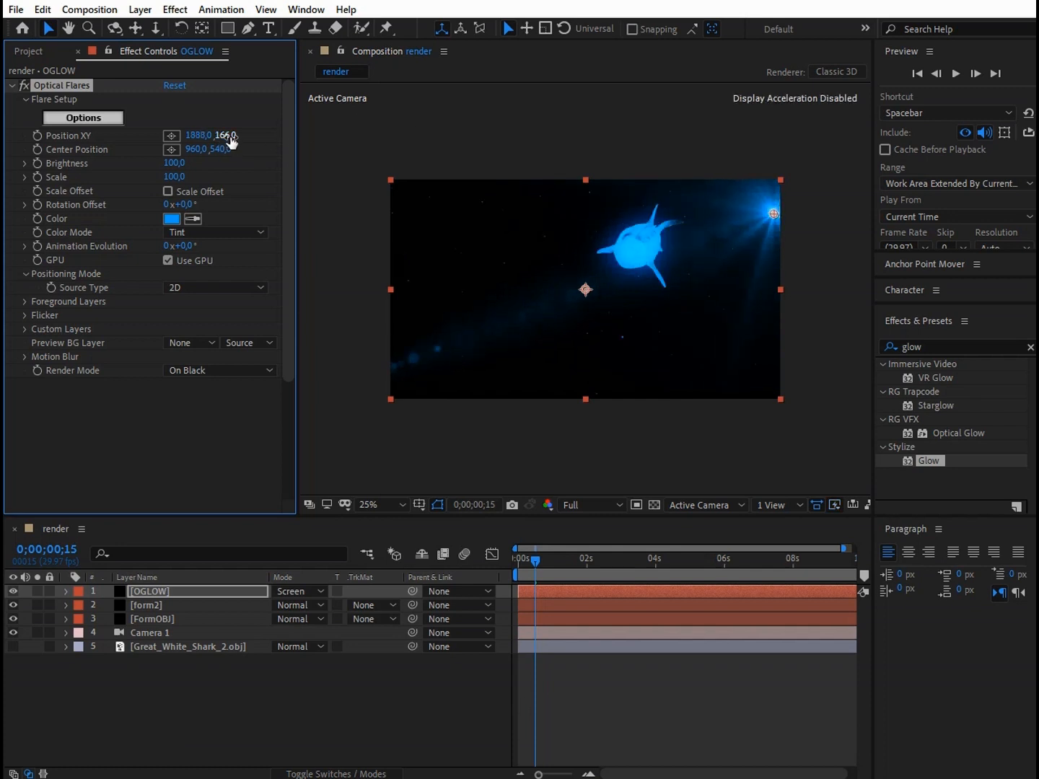
{"action": "left_click_drag", "start_coordinate": [230, 135], "coordinate": [171, 137]}
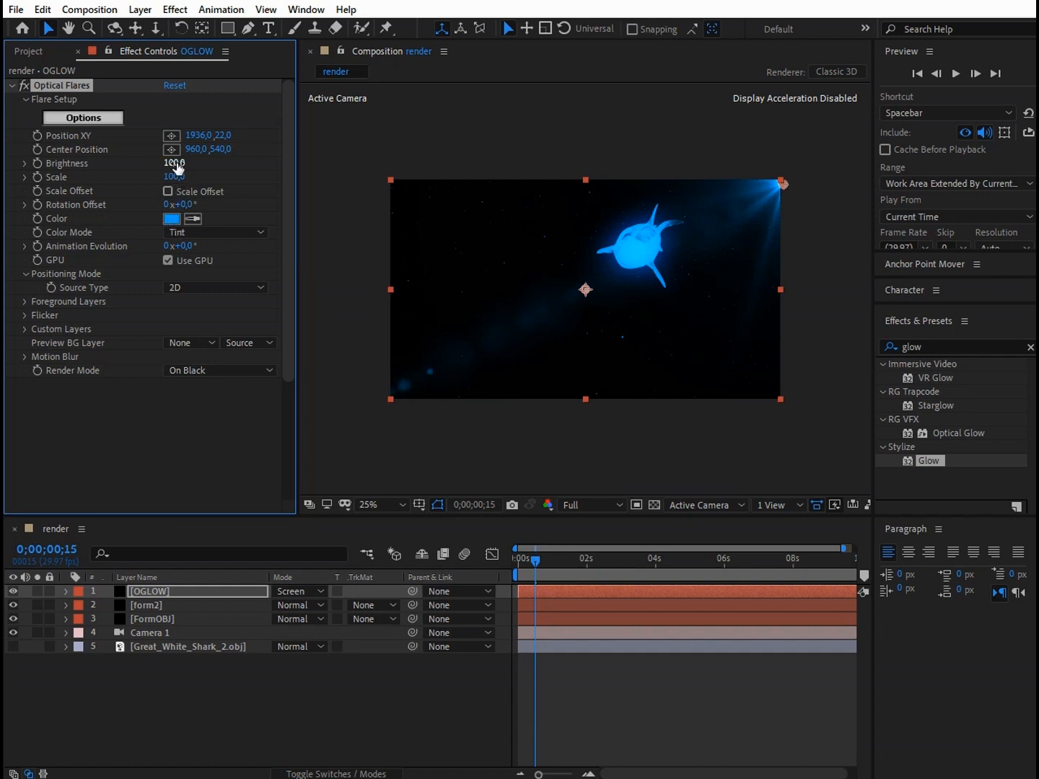
{"action": "left_click_drag", "start_coordinate": [176, 166], "coordinate": [171, 165]}
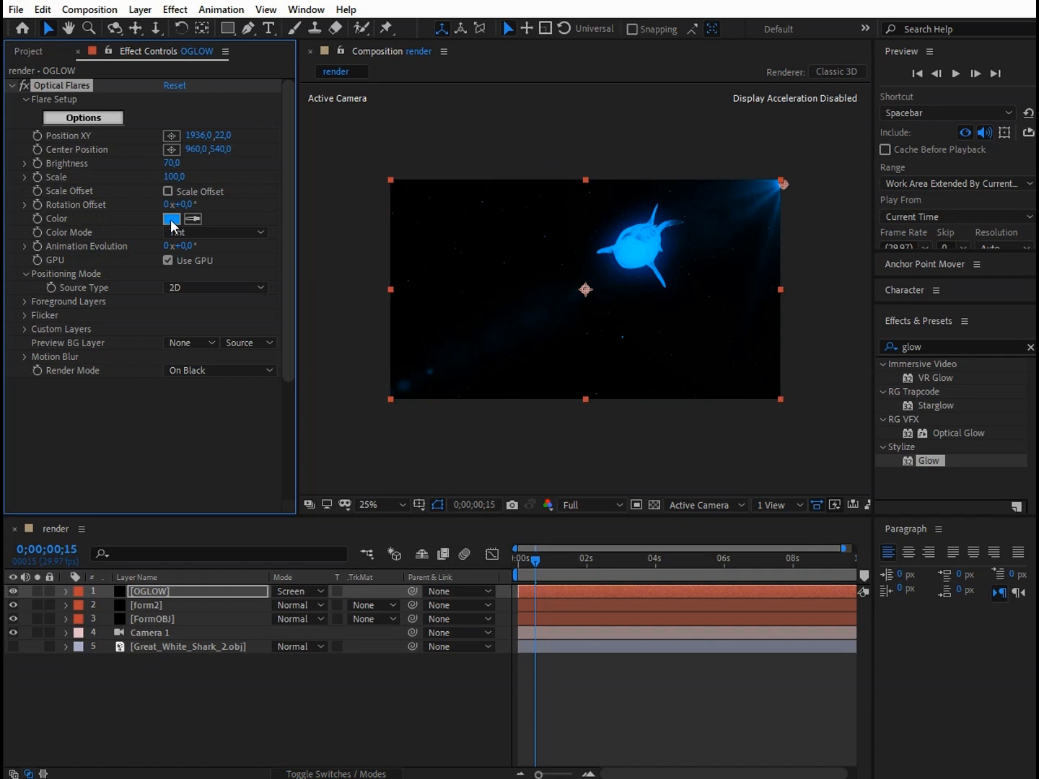
- Add Lens Orbs and Streak lens objects to the optical flare and set its Brightness to 30
{"action": "left_click", "coordinate": [100, 119]}
{"action": "scroll", "coordinate": [711, 629], "scroll_direction": "down", "scroll_amount": 6}
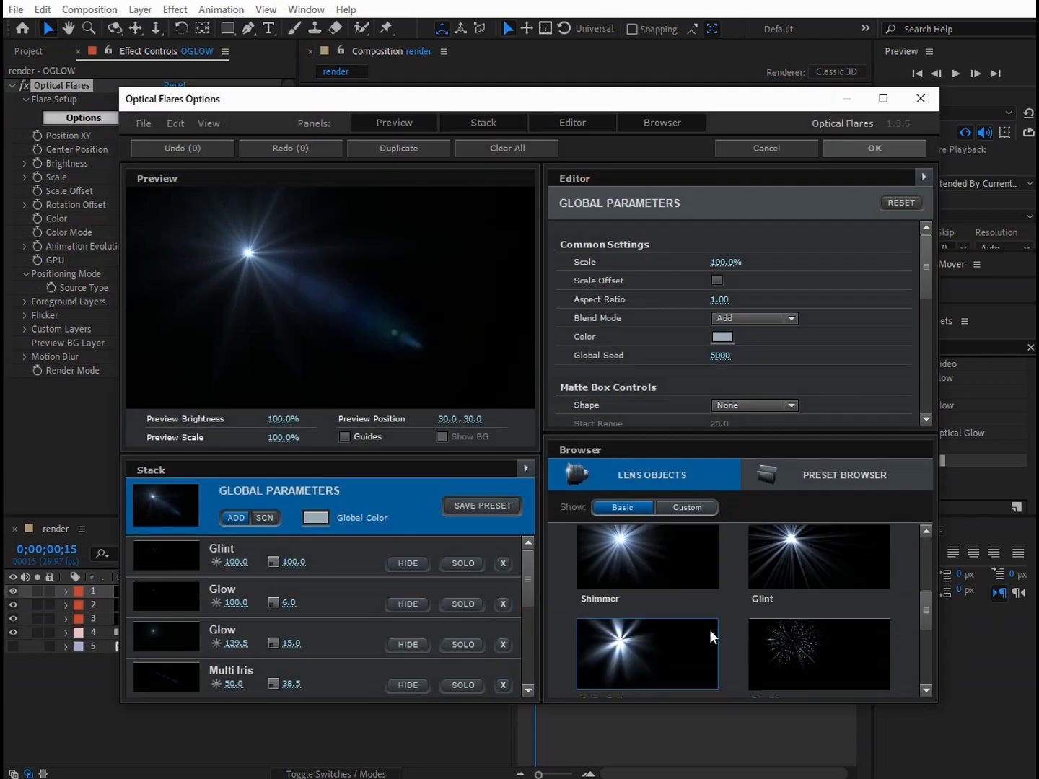
{"action": "scroll", "coordinate": [763, 631], "scroll_direction": "up", "scroll_amount": 2}
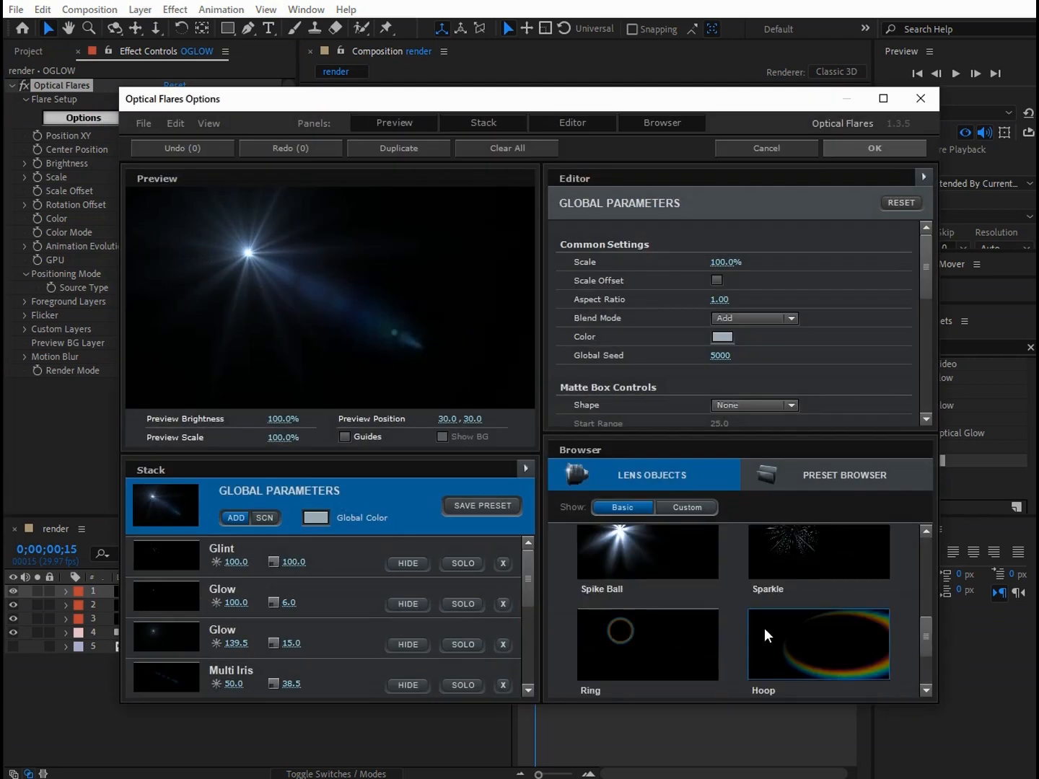
{"action": "scroll", "coordinate": [772, 634], "scroll_direction": "down", "scroll_amount": 2}
{"action": "left_click", "coordinate": [775, 628]}
{"action": "scroll", "coordinate": [687, 594], "scroll_direction": "up", "scroll_amount": 3}
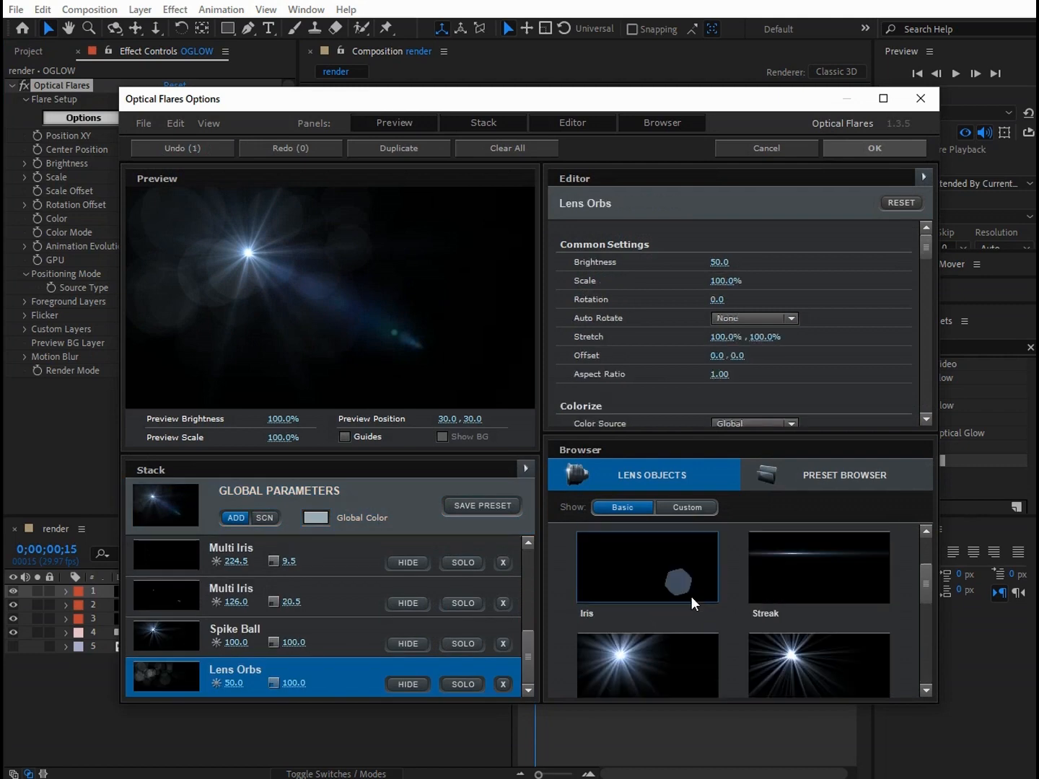
{"action": "left_click", "coordinate": [778, 574]}
{"action": "left_click", "coordinate": [883, 144]}
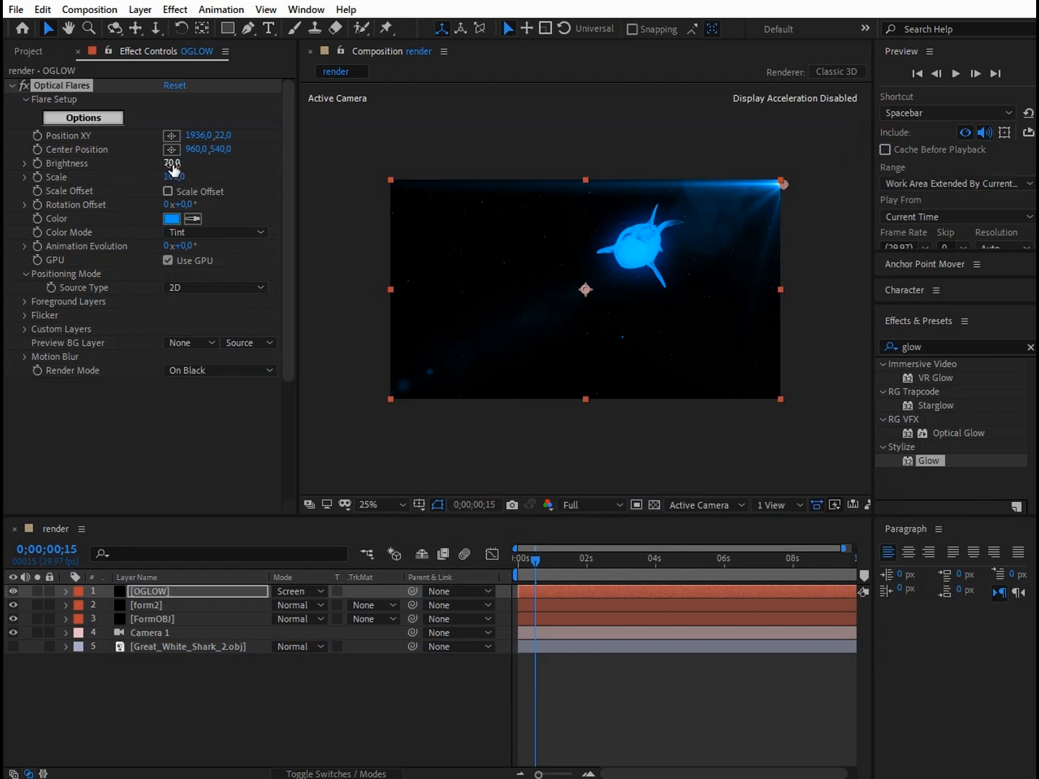
{"action": "left_click_drag", "start_coordinate": [173, 164], "coordinate": [168, 164]}
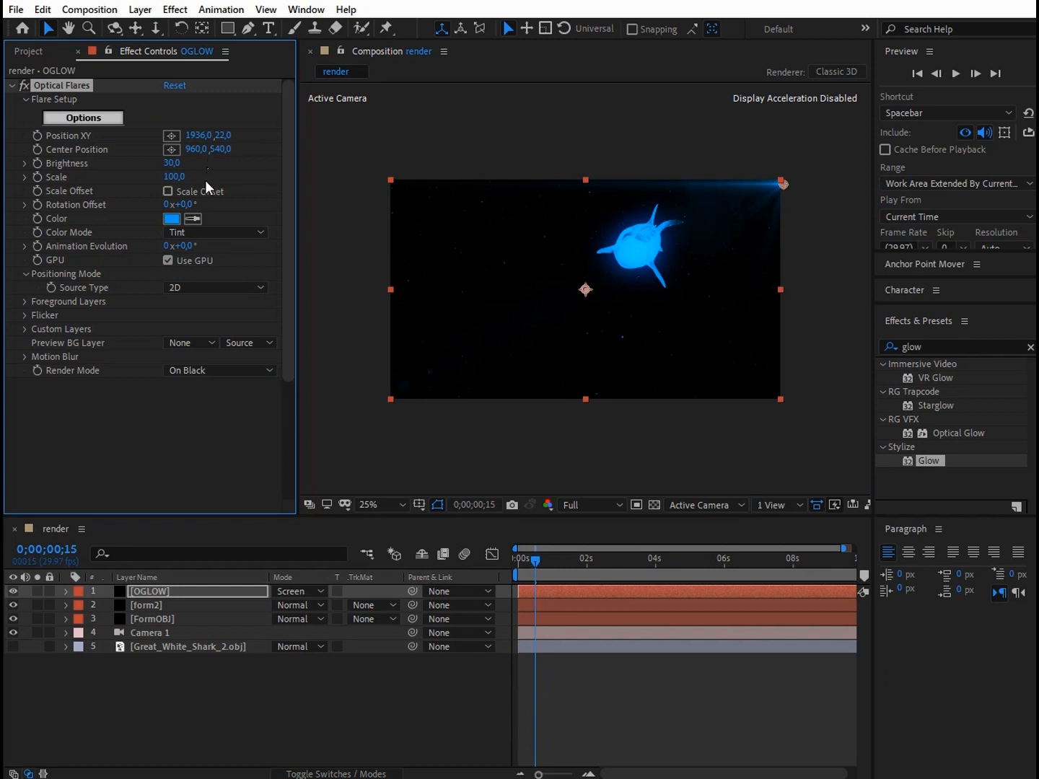
- Try the 3D positioning source type for the OGLOW flare, and switch it back to 2D
{"action": "left_click", "coordinate": [216, 288]}
{"action": "left_click", "coordinate": [218, 323]}
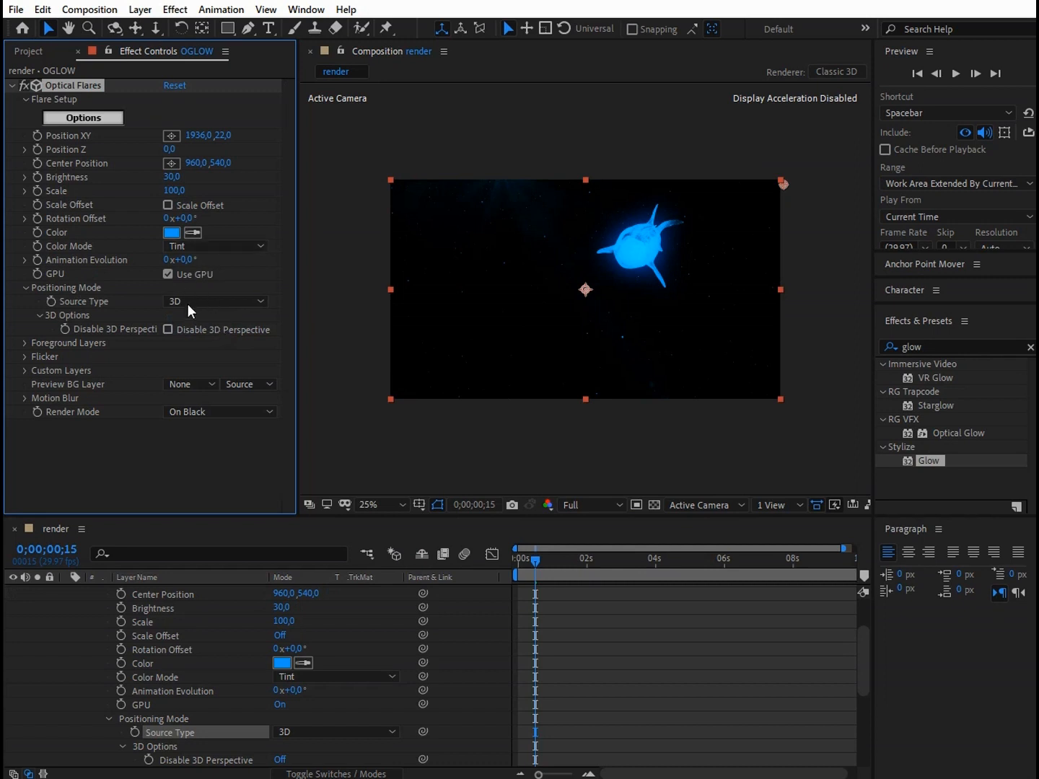
{"action": "left_click", "coordinate": [190, 302]}
{"action": "left_click", "coordinate": [202, 320]}
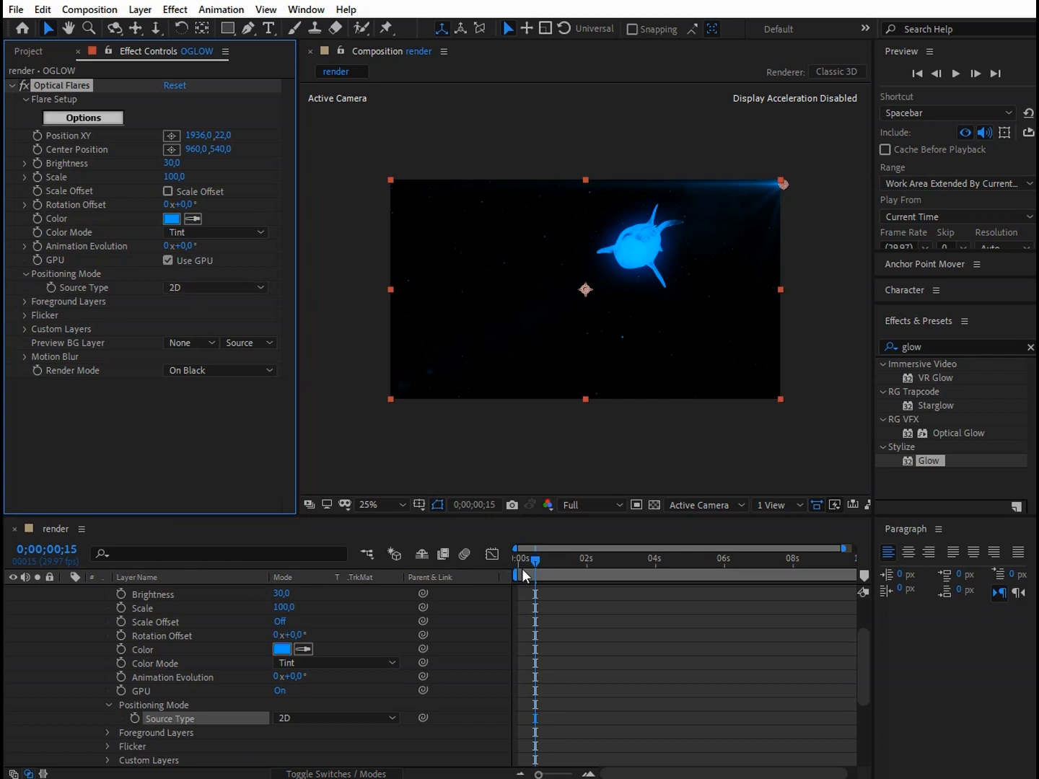
- Lower the composition's preview resolution to Quarter and return to the first frame
{"action": "left_click", "coordinate": [590, 504]}
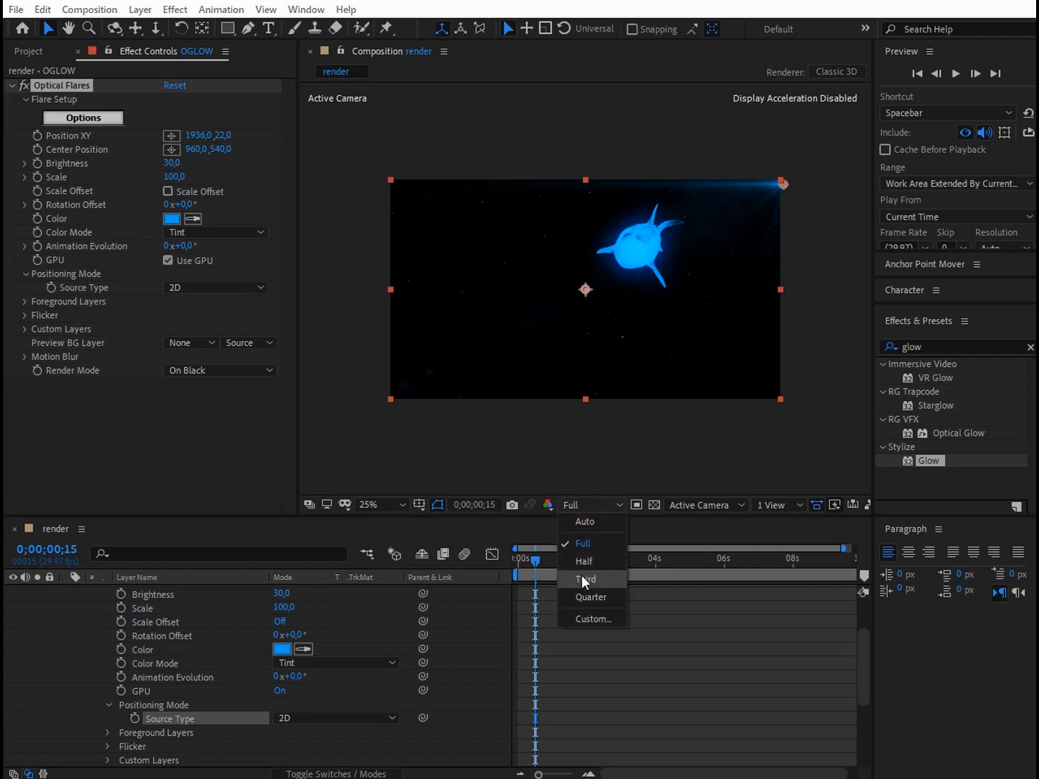
{"action": "left_click", "coordinate": [584, 595]}
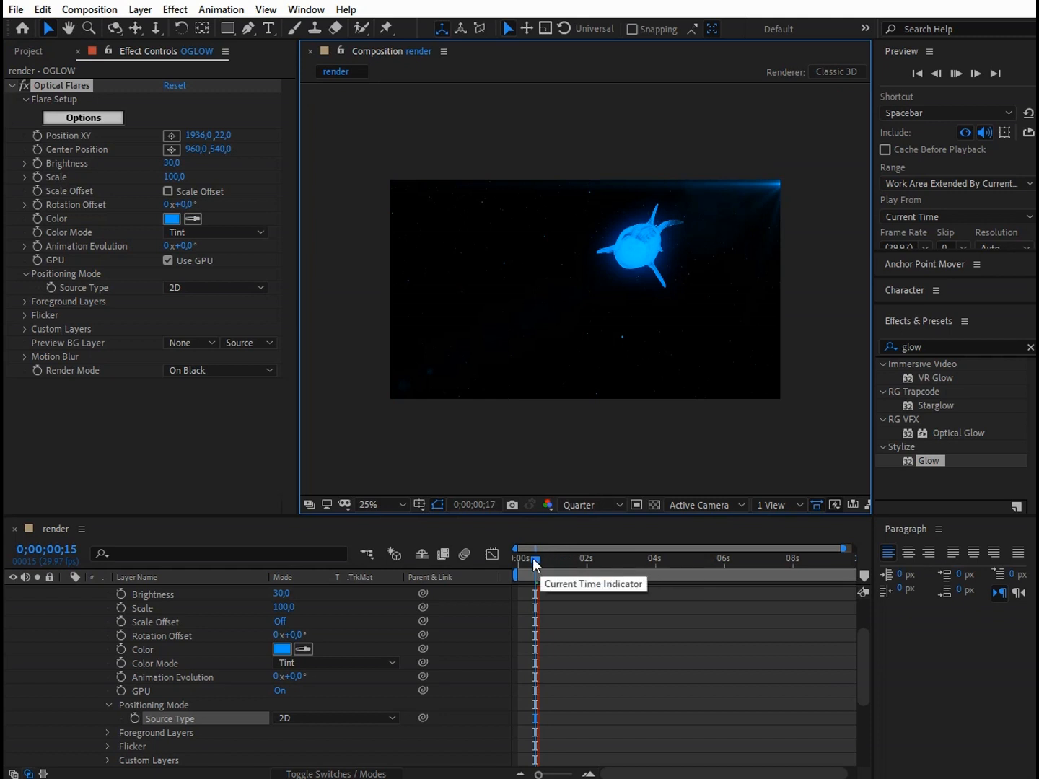
{"action": "left_click_drag", "start_coordinate": [534, 561], "coordinate": [469, 559]}
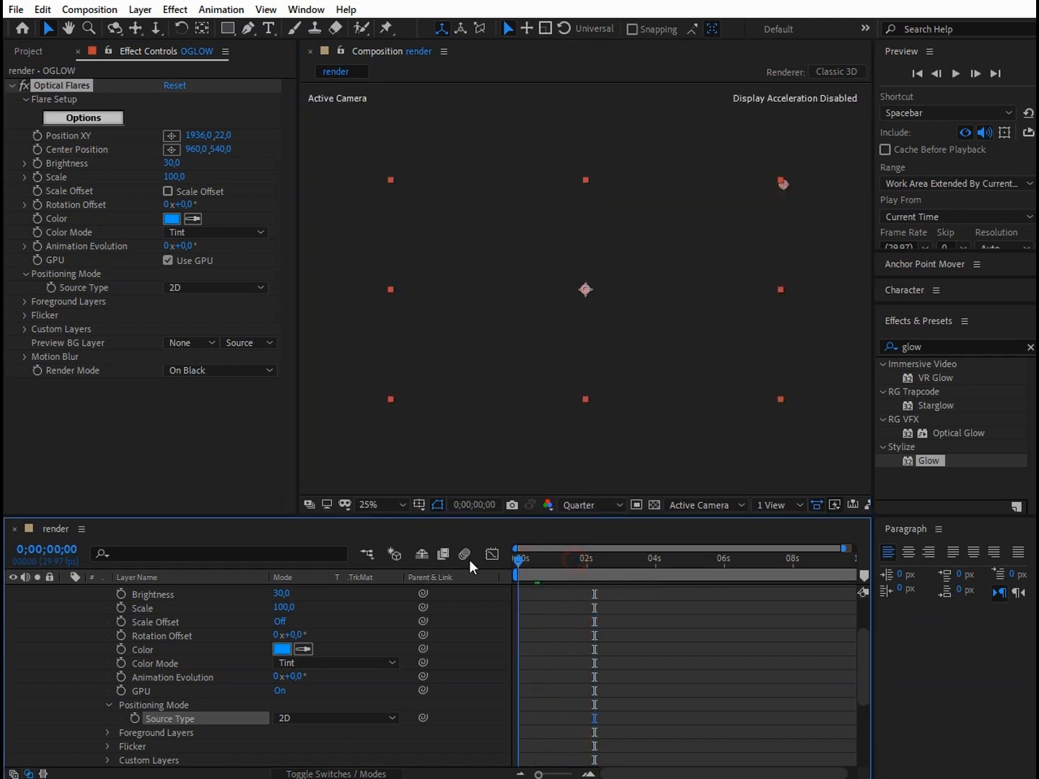
- Pan the camera at the first frame so the shark sits near the frame's upper-right corner
{"action": "scroll", "coordinate": [118, 613], "scroll_direction": "up", "scroll_amount": 3}
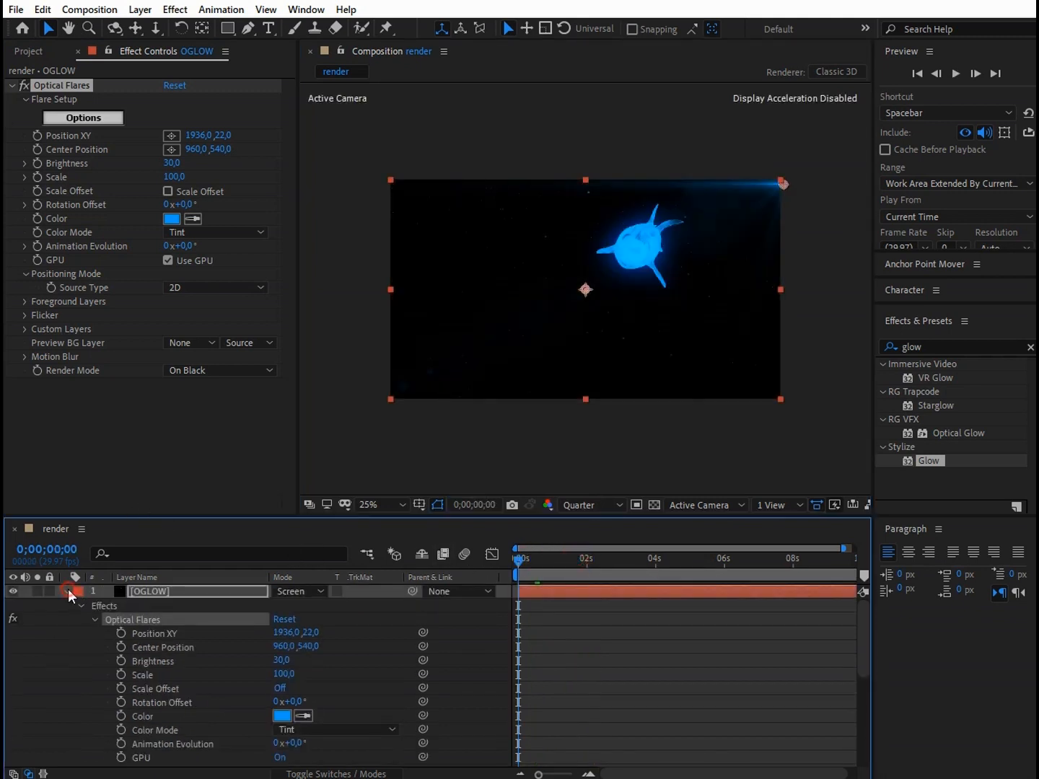
{"action": "left_click", "coordinate": [68, 591]}
{"action": "left_click", "coordinate": [155, 620]}
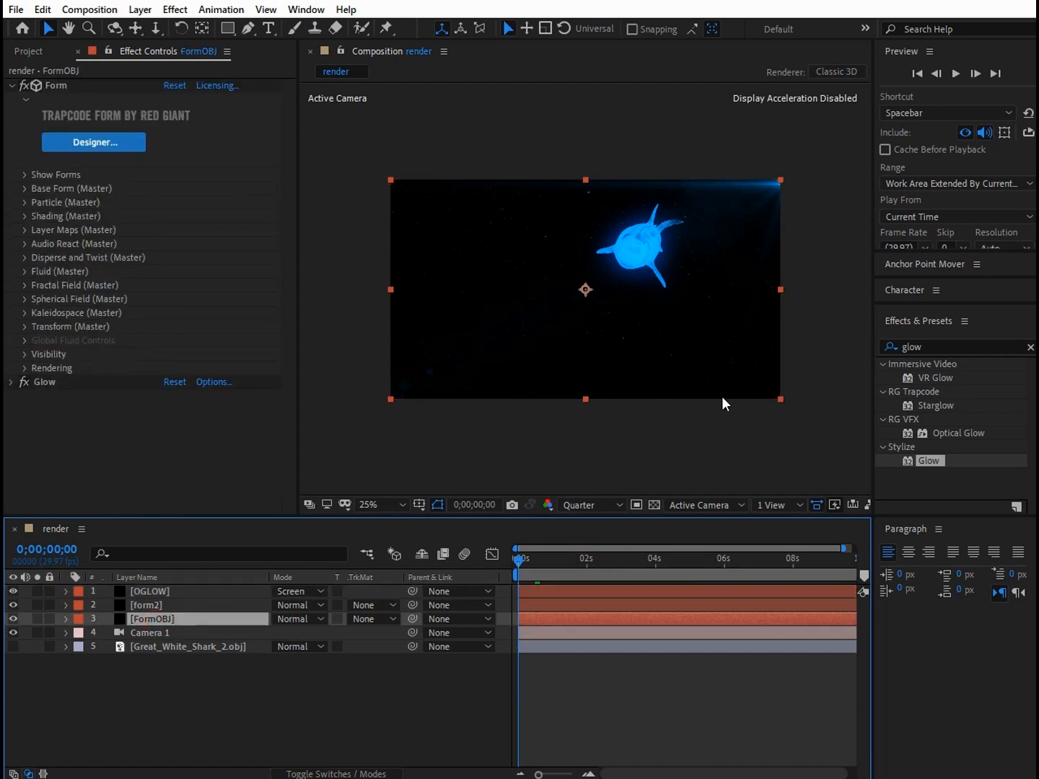
{"action": "left_click", "coordinate": [135, 28]}
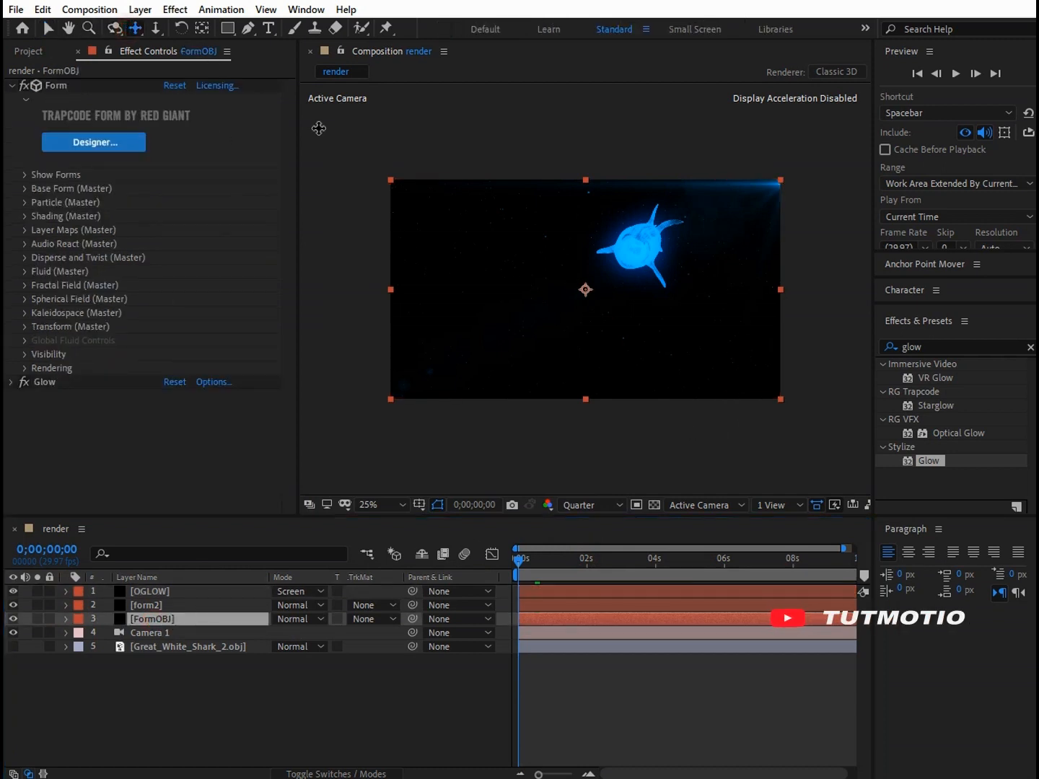
{"action": "left_click_drag", "start_coordinate": [658, 230], "coordinate": [716, 221]}
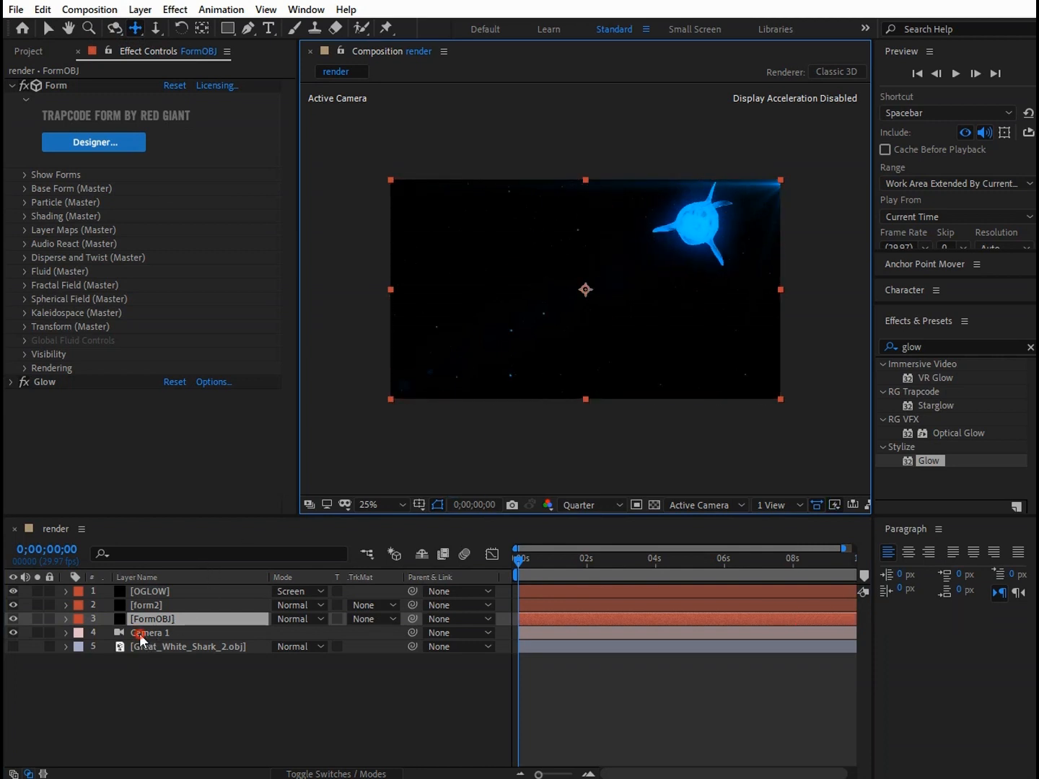
- Enable keyframing on Camera 1's Point of Interest and Position at 0;00;00;00
{"action": "left_click", "coordinate": [153, 632]}
{"action": "left_click", "coordinate": [65, 633]}
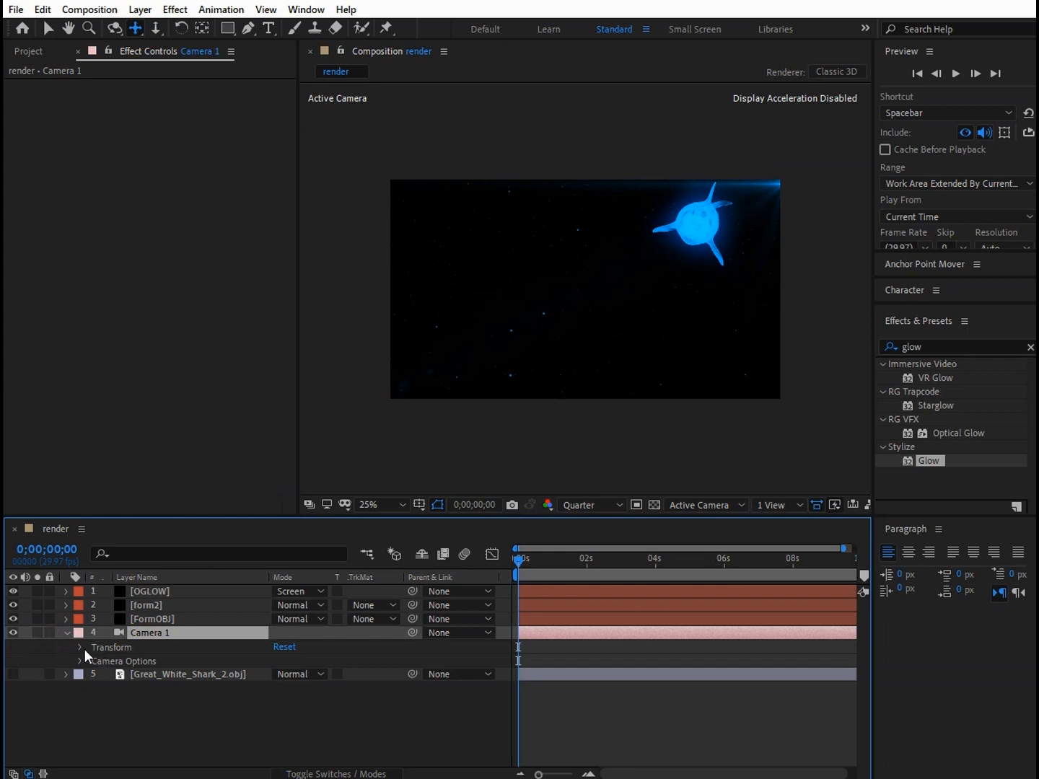
{"action": "left_click", "coordinate": [81, 647]}
{"action": "left_click", "coordinate": [111, 662]}
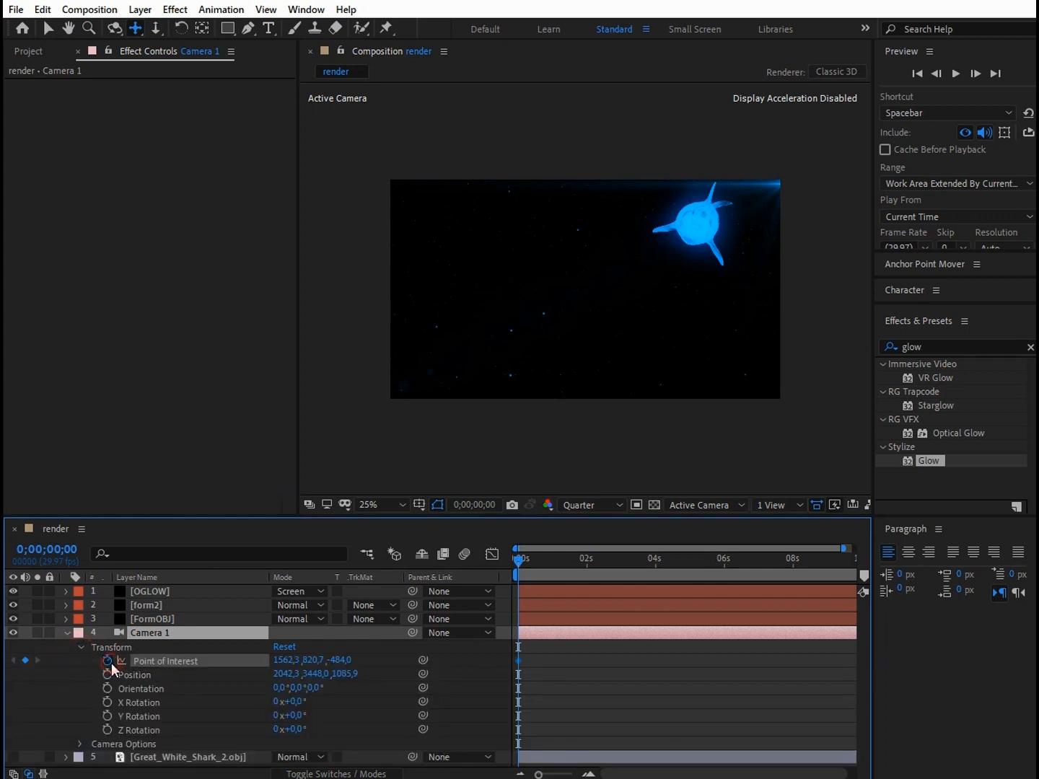
{"action": "left_click", "coordinate": [108, 673]}
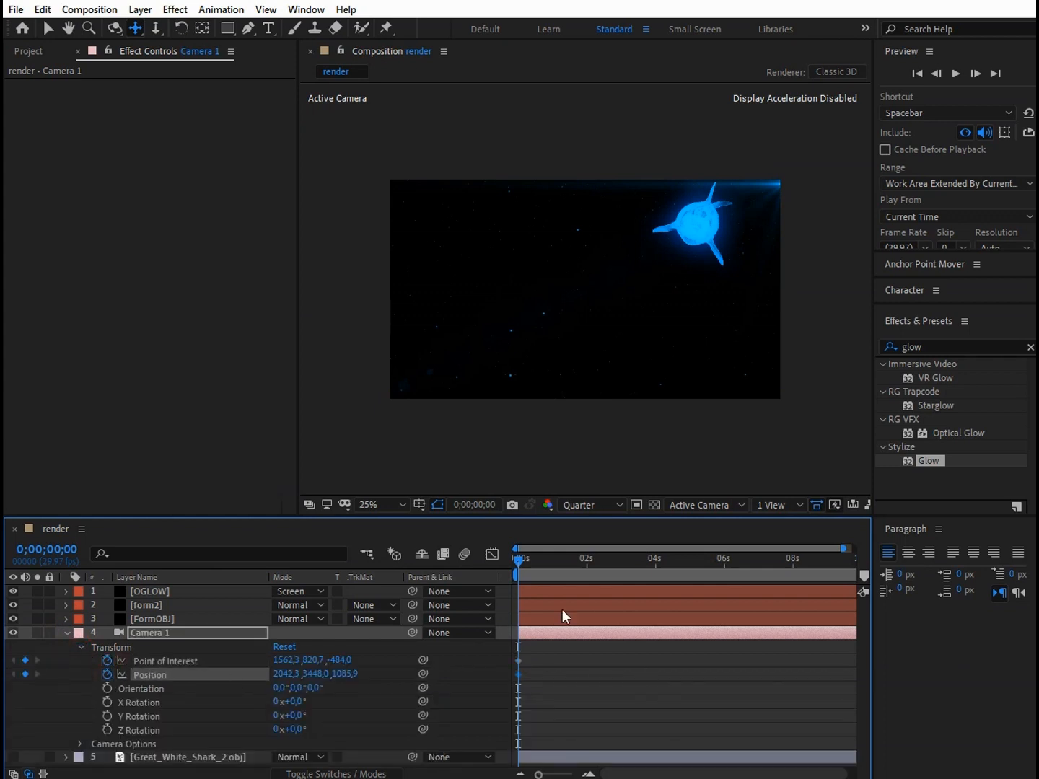
- At 0;00;09;29, pan and dolly Camera 1 so the shark is larger in the frame's lower-left area, with Position 961.9, 2027.7, 1112.7
{"action": "left_click_drag", "start_coordinate": [520, 561], "coordinate": [880, 568]}
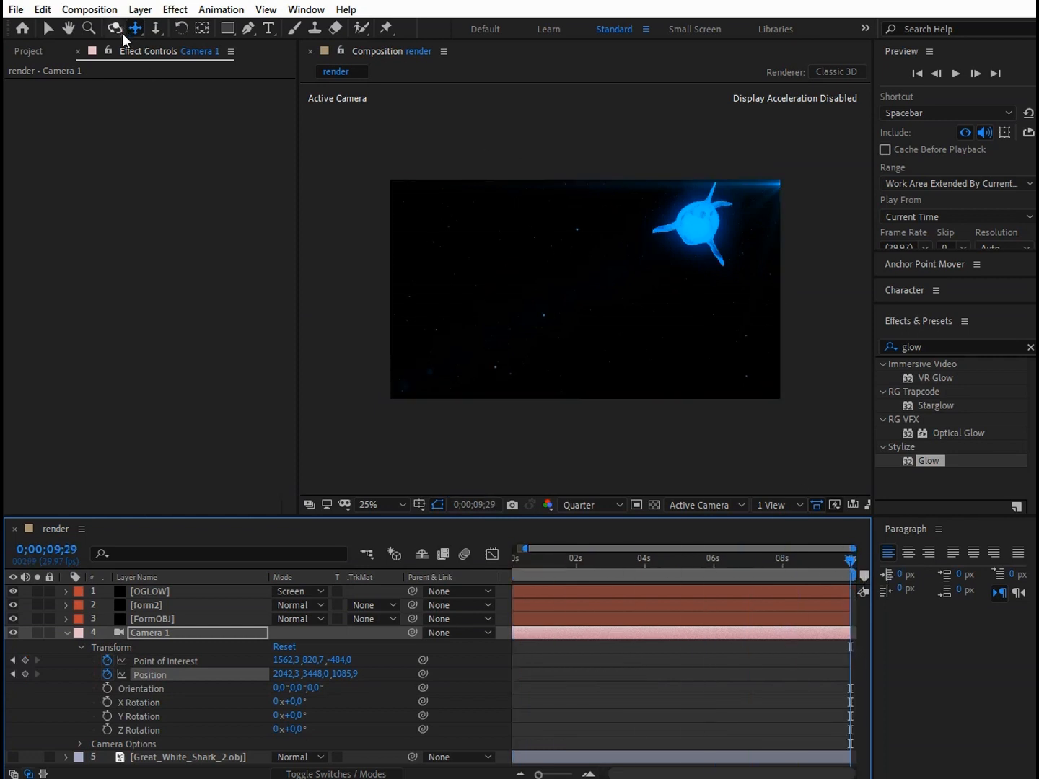
{"action": "left_click", "coordinate": [155, 29]}
{"action": "left_click_drag", "start_coordinate": [754, 276], "coordinate": [745, 245]}
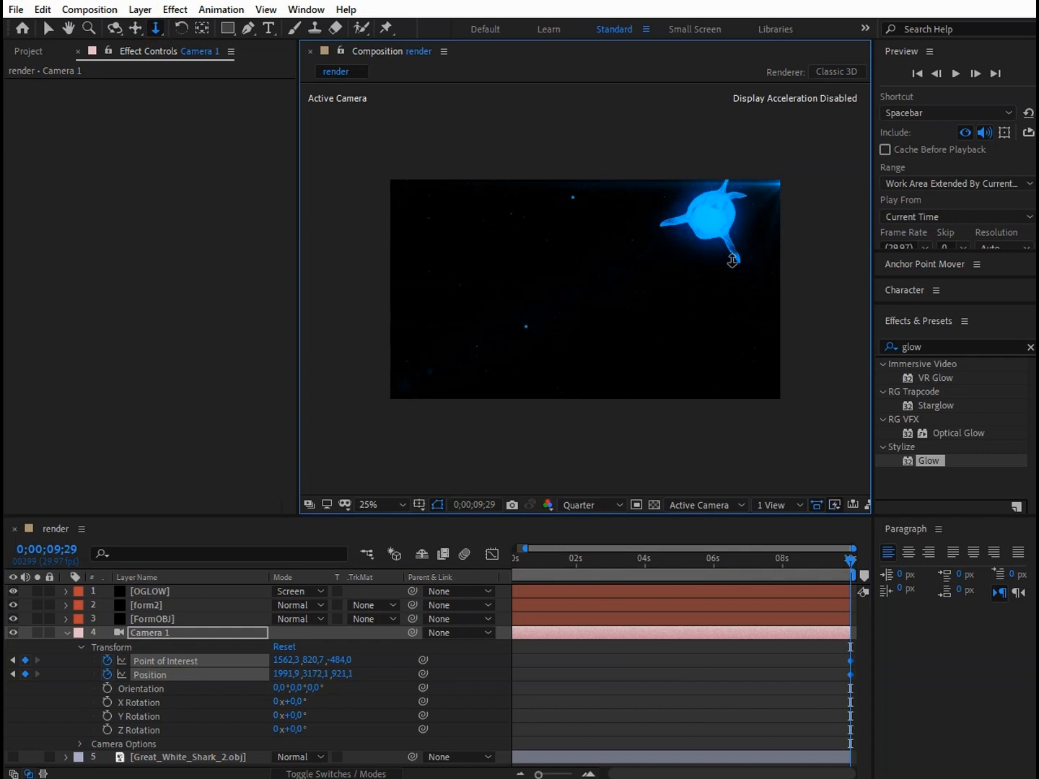
{"action": "left_click", "coordinate": [132, 30]}
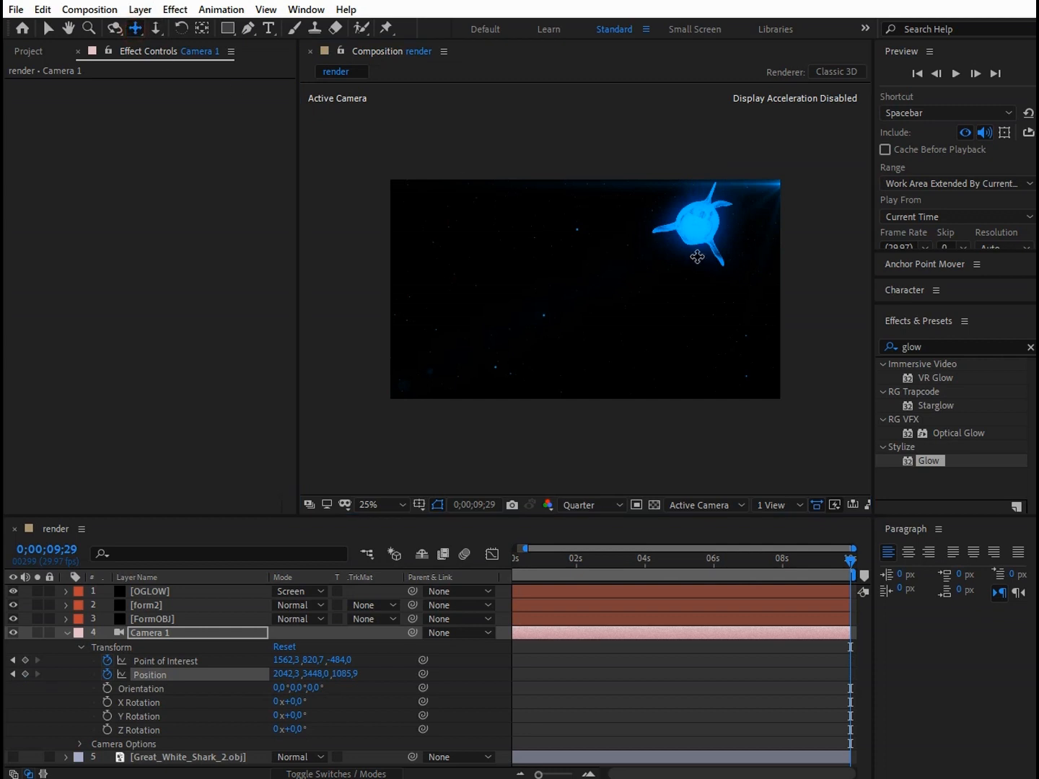
{"action": "left_click_drag", "start_coordinate": [698, 257], "coordinate": [531, 315]}
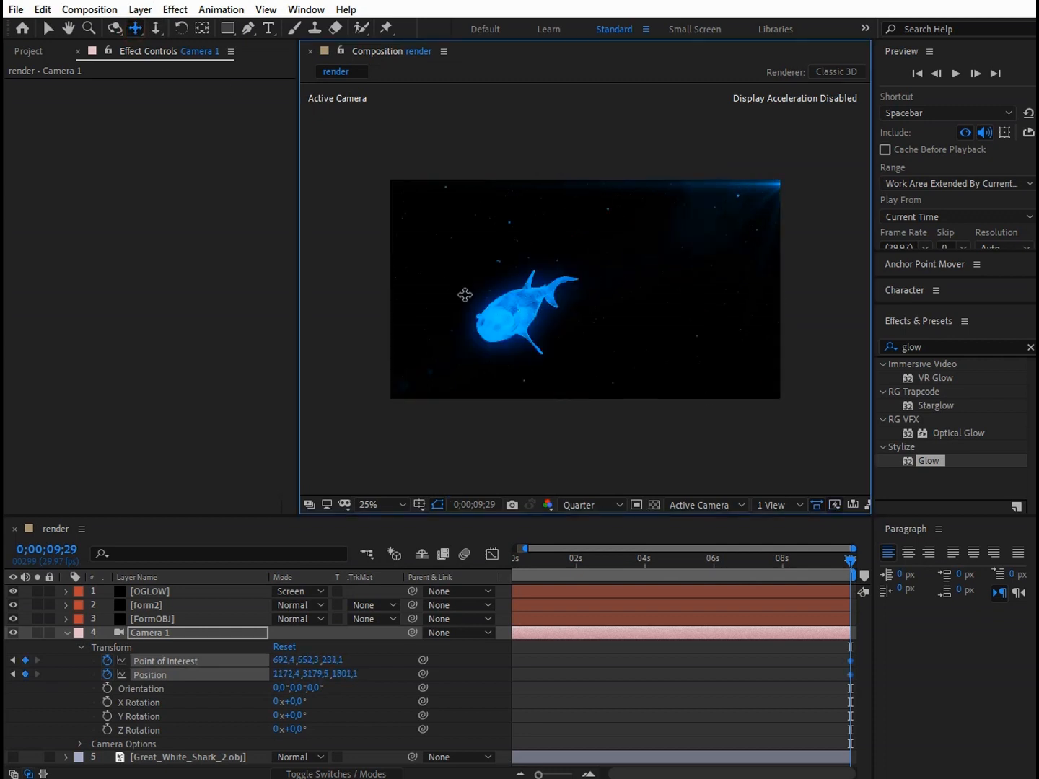
{"action": "left_click", "coordinate": [152, 30]}
{"action": "left_click_drag", "start_coordinate": [577, 330], "coordinate": [583, 261]}
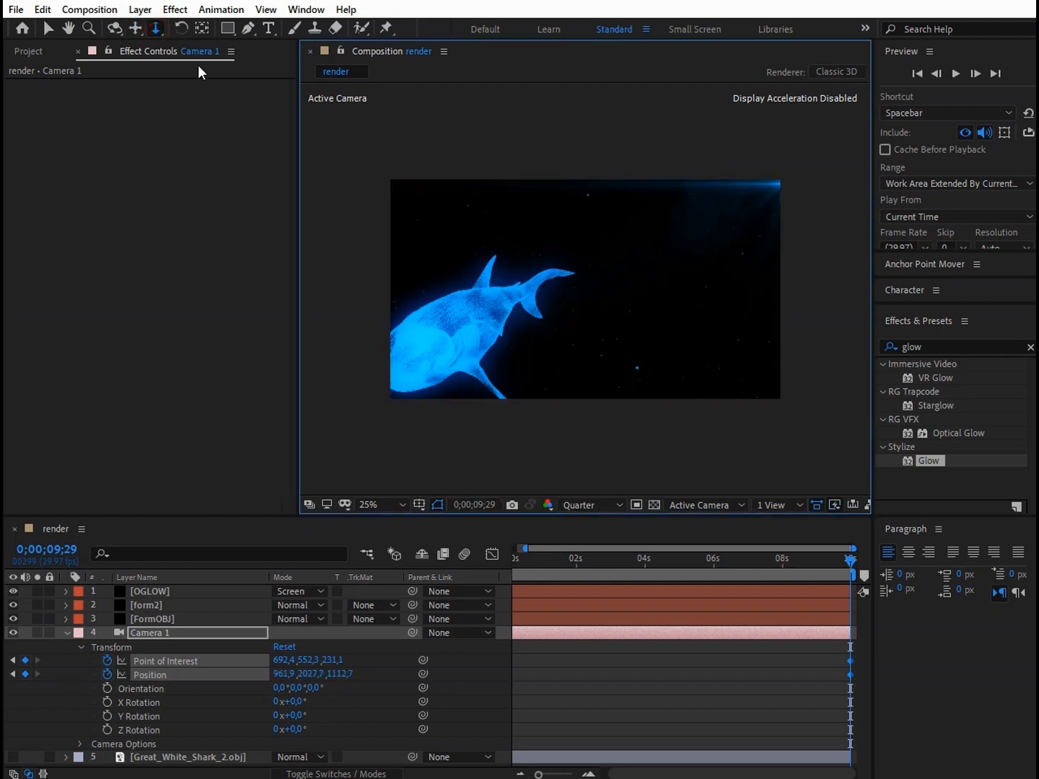
- Pan the shark towards the centre, dolly Camera 1 in to Position 1113.9, 1429.7, 556.5, and preview the animation from the start
{"action": "left_click", "coordinate": [136, 28]}
{"action": "left_click_drag", "start_coordinate": [447, 323], "coordinate": [549, 259]}
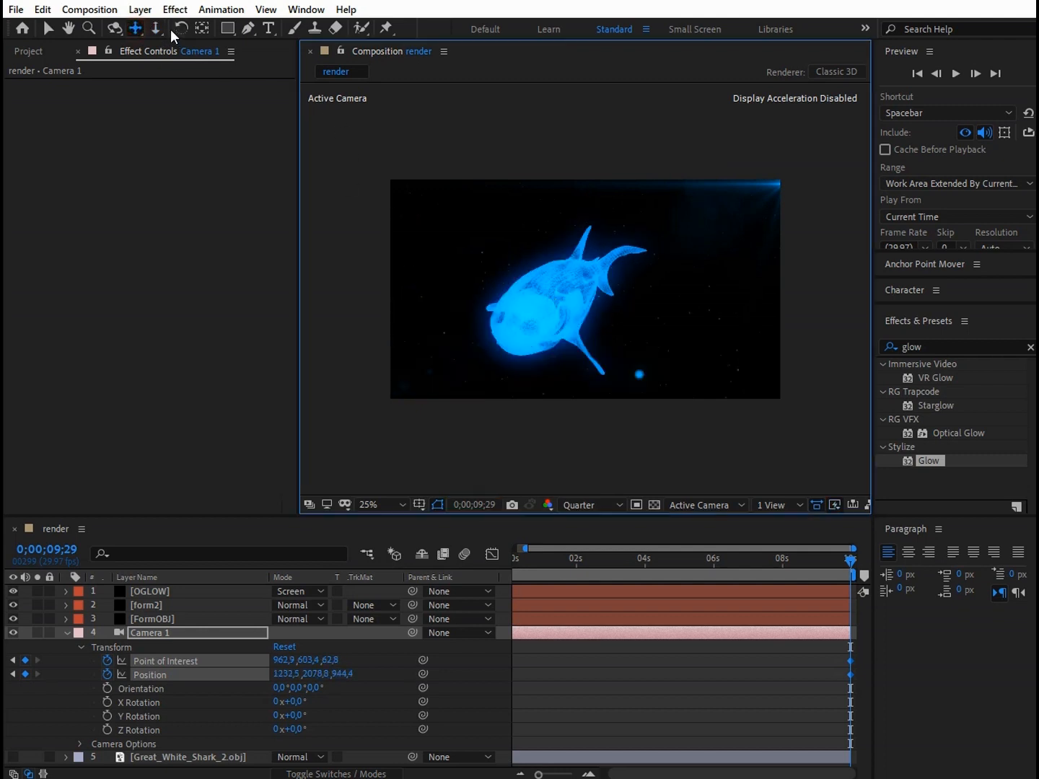
{"action": "left_click", "coordinate": [155, 28]}
{"action": "left_click_drag", "start_coordinate": [555, 282], "coordinate": [533, 295]}
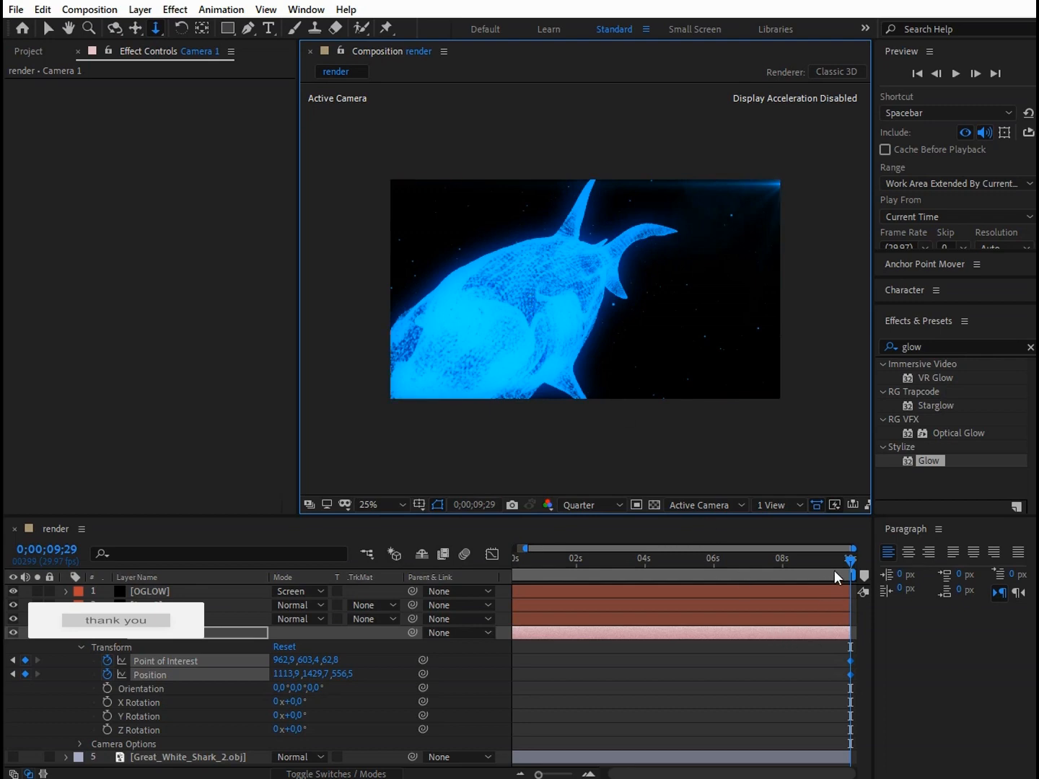
{"action": "left_click_drag", "start_coordinate": [829, 565], "coordinate": [497, 555]}
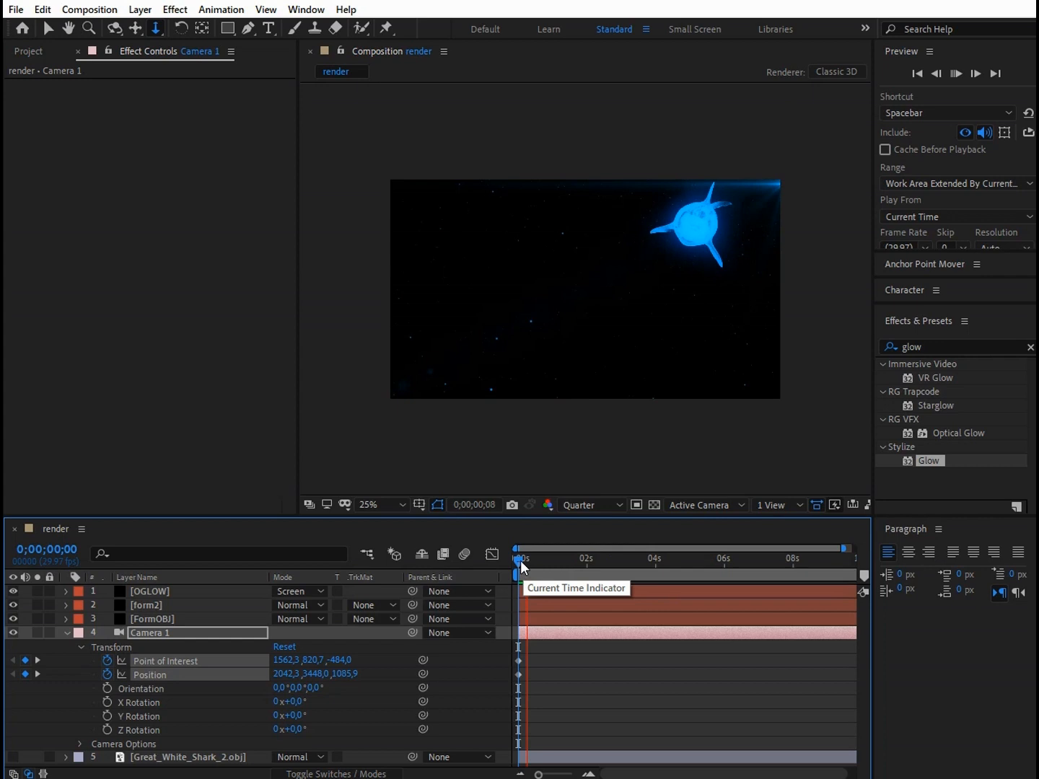
{"action": "left_click_drag", "start_coordinate": [520, 561], "coordinate": [472, 554]}
- Set the OGLOW optical flare's Center Position to 944, 540
{"action": "left_click", "coordinate": [139, 591]}
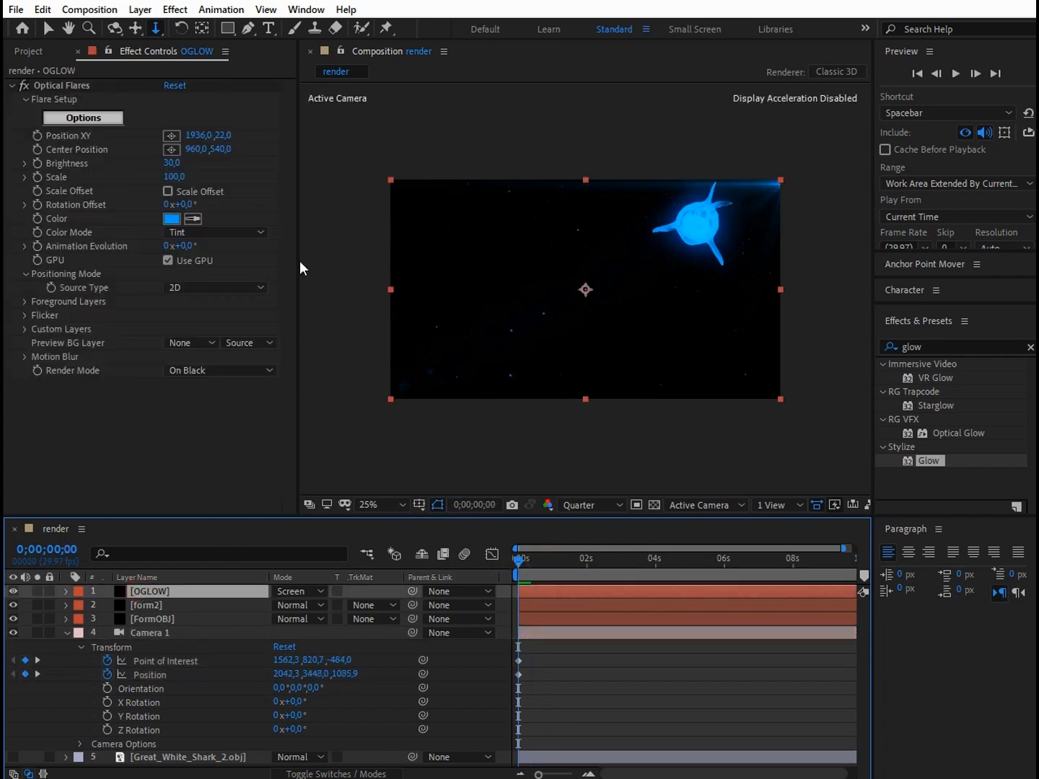
{"action": "mouse_move", "coordinate": [195, 152]}
{"action": "left_mouse_down"}
{"action": "mouse_move", "coordinate": [201, 149]}
{"action": "mouse_move", "coordinate": [192, 151]}
{"action": "left_mouse_up"}
{"action": "scroll", "coordinate": [482, 210], "scroll_direction": "down", "scroll_amount": 1}
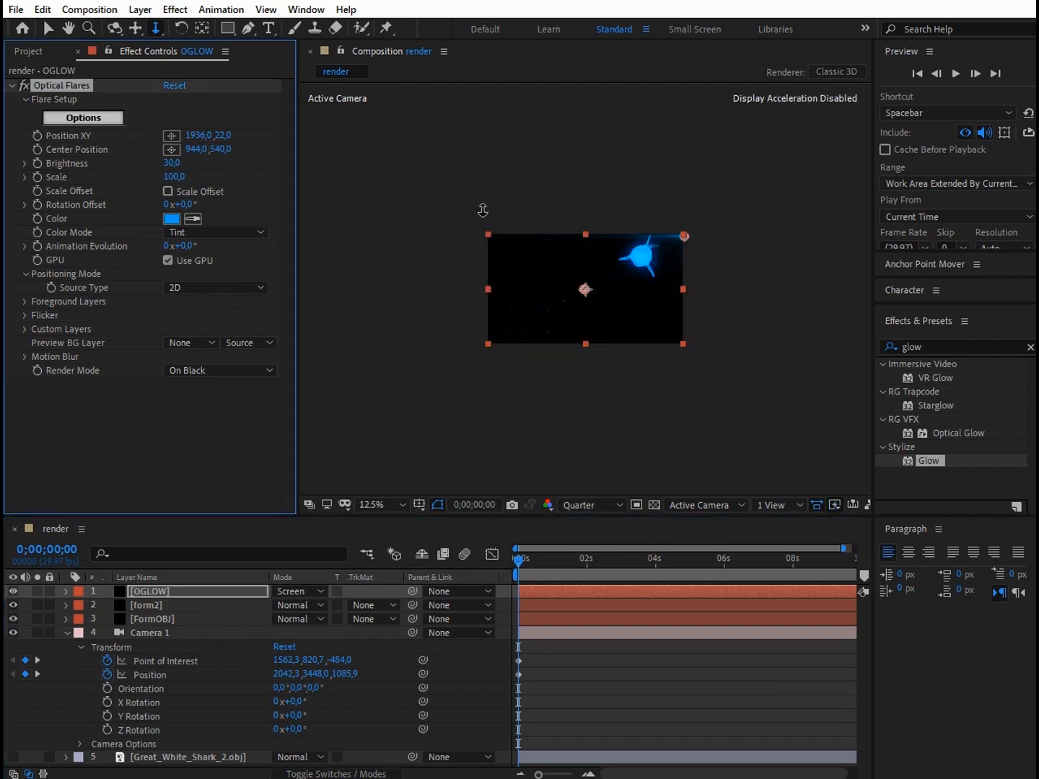
{"action": "scroll", "coordinate": [482, 212], "scroll_direction": "up", "scroll_amount": 1}
{"action": "scroll", "coordinate": [479, 217], "scroll_direction": "down", "scroll_amount": 1}
- Set the optical flare's Scale to 80 and enable Scale Offset
{"action": "left_click", "coordinate": [171, 177]}
{"action": "left_click", "coordinate": [174, 177]}
{"action": "type", "text": "80"}
{"action": "key", "text": "Tab"}
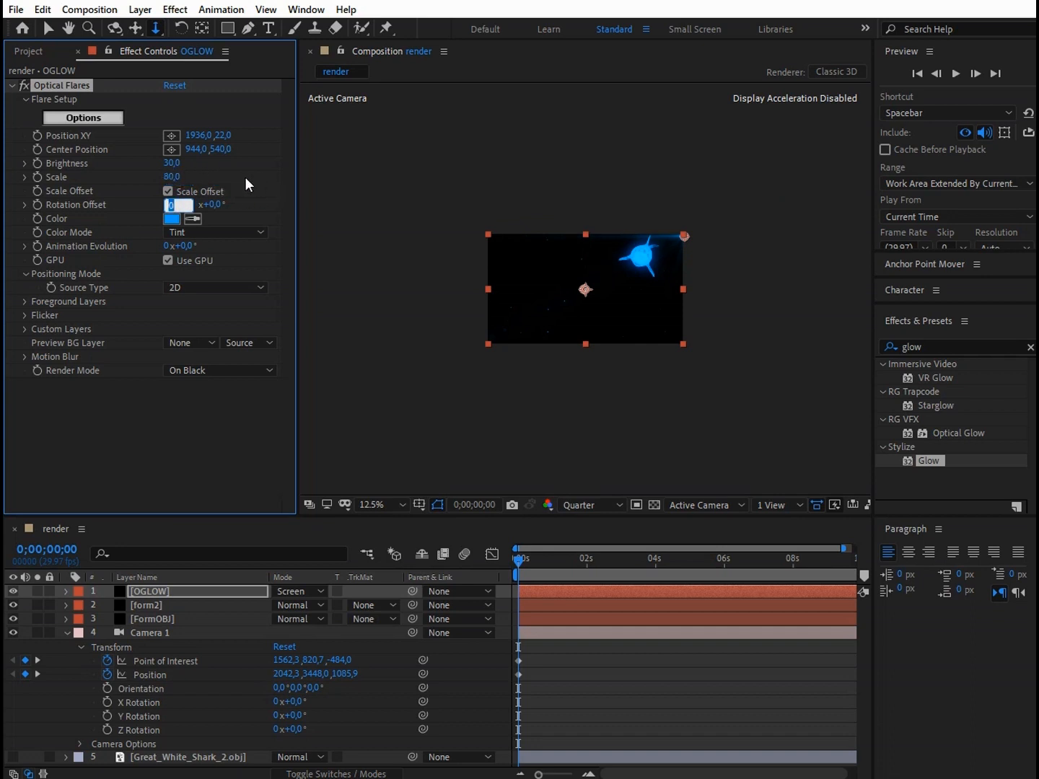
- Try an optical flare Scale of 440 and reduce it to 200
{"action": "left_click", "coordinate": [175, 177]}
{"action": "type", "text": "440"}
{"action": "key", "text": "Return"}
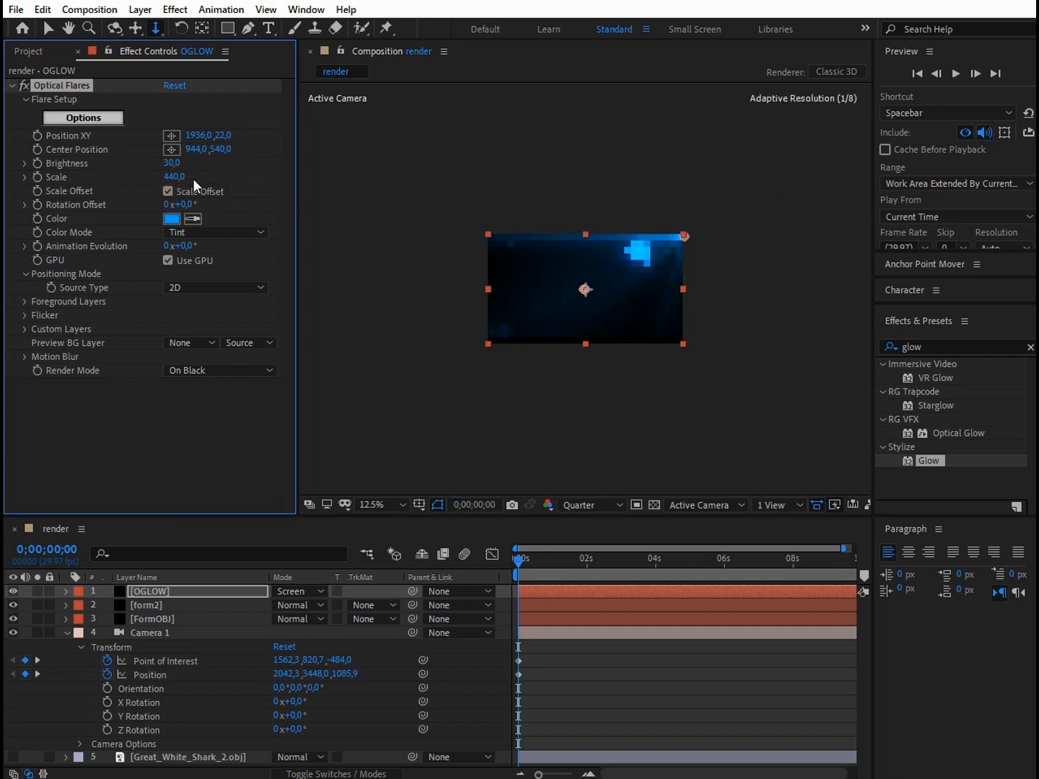
{"action": "key", "text": "period"}
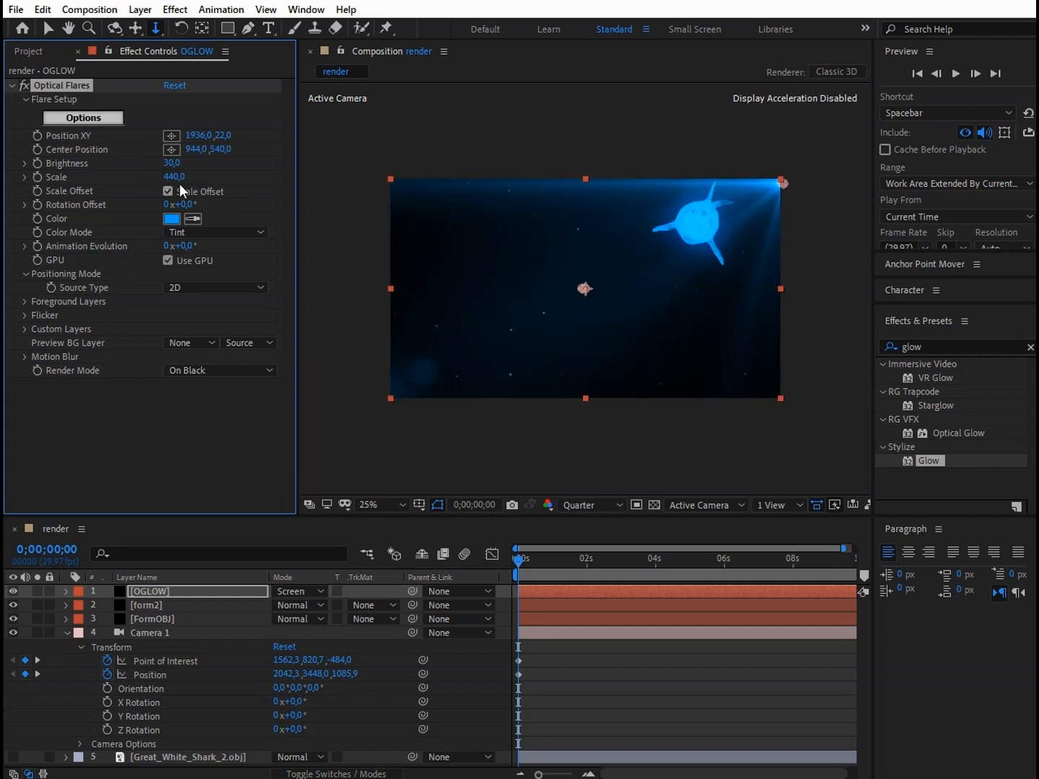
{"action": "left_click_drag", "start_coordinate": [172, 177], "coordinate": [159, 177]}
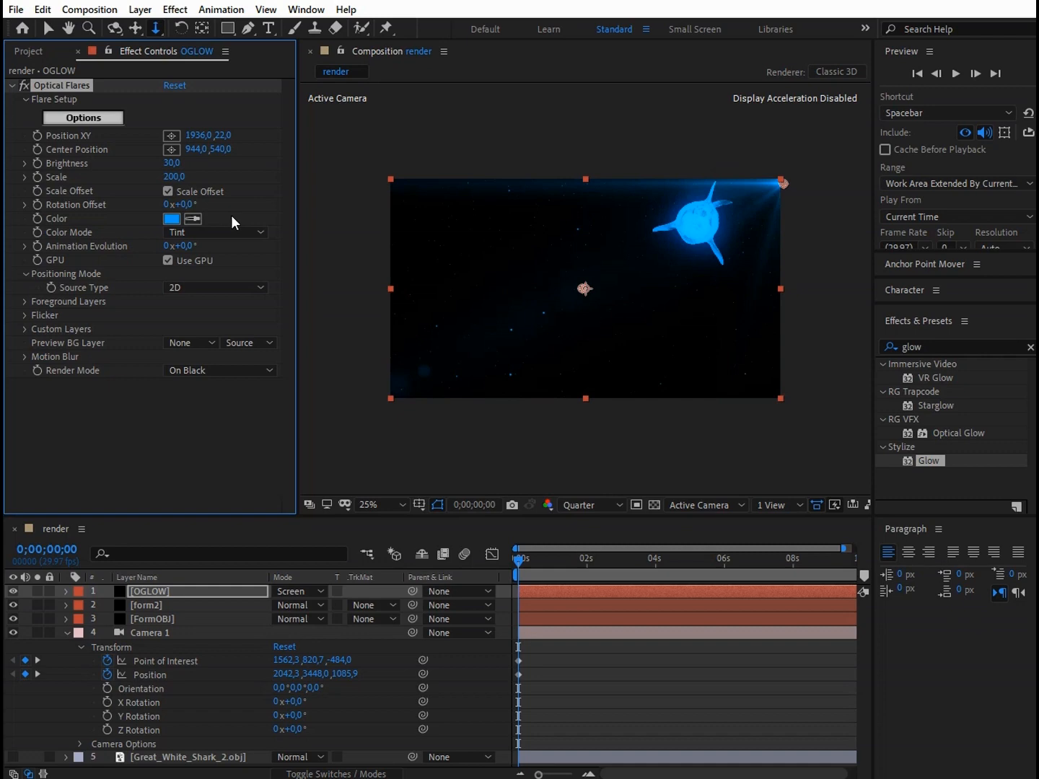
- Set the optical flare's Scale to 180
{"action": "left_click", "coordinate": [171, 176]}
{"action": "type", "text": "180"}
{"action": "key", "text": "Tab"}
{"action": "key", "text": "Return"}
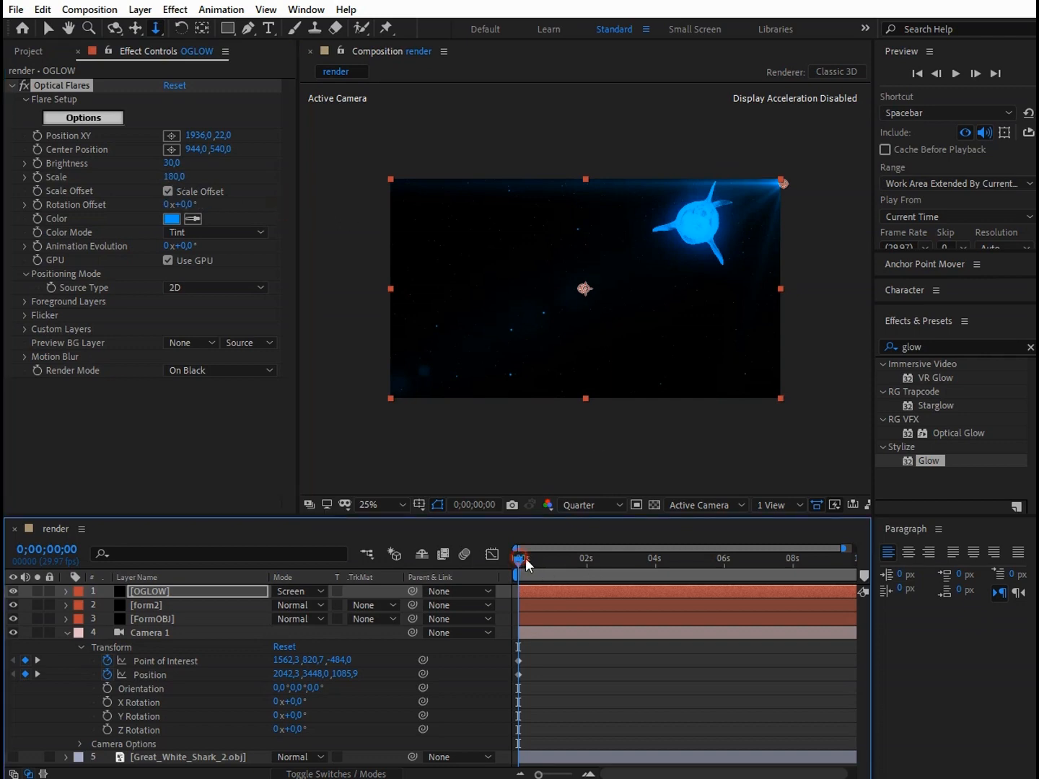
- Review the camera move and flare at several times up to 0;00;08;29, and return to the first frame
{"action": "left_click_drag", "start_coordinate": [525, 557], "coordinate": [558, 561]}
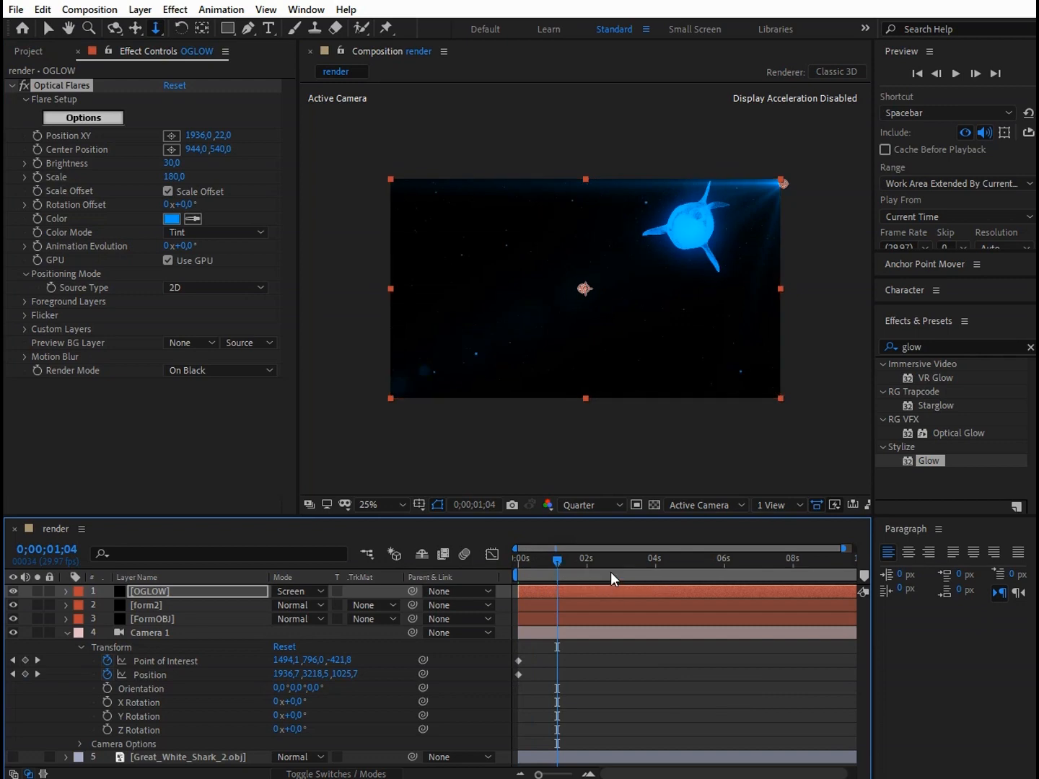
{"action": "left_click", "coordinate": [546, 561]}
{"action": "left_click", "coordinate": [568, 561]}
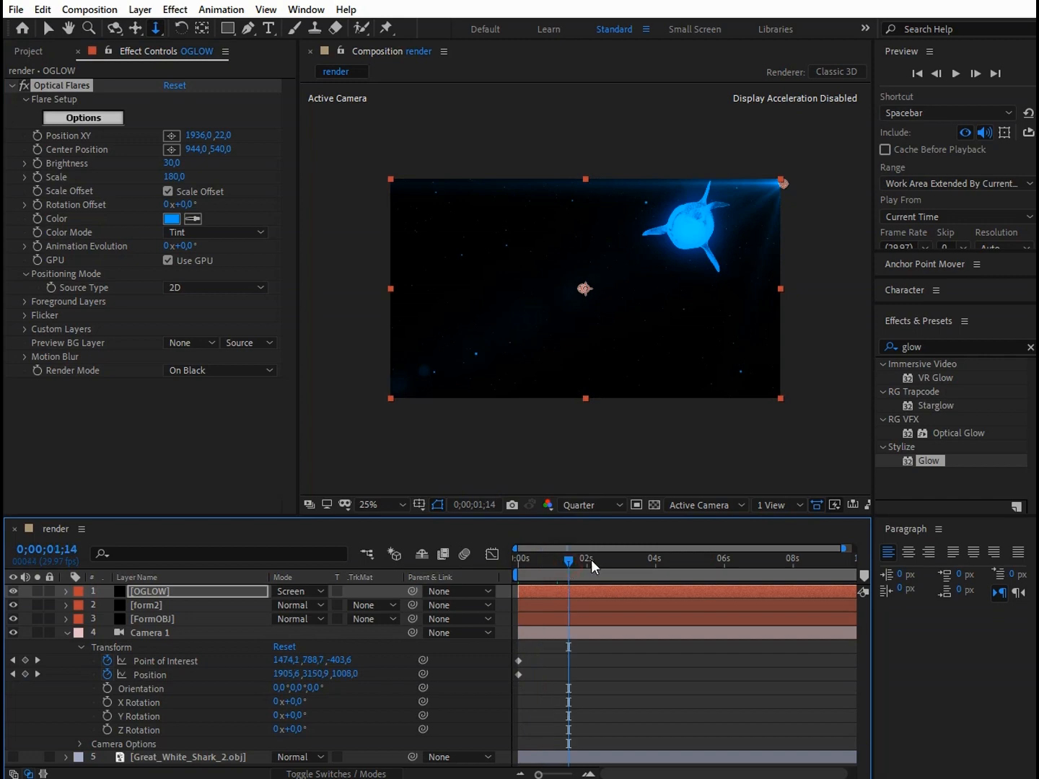
{"action": "left_click", "coordinate": [599, 561]}
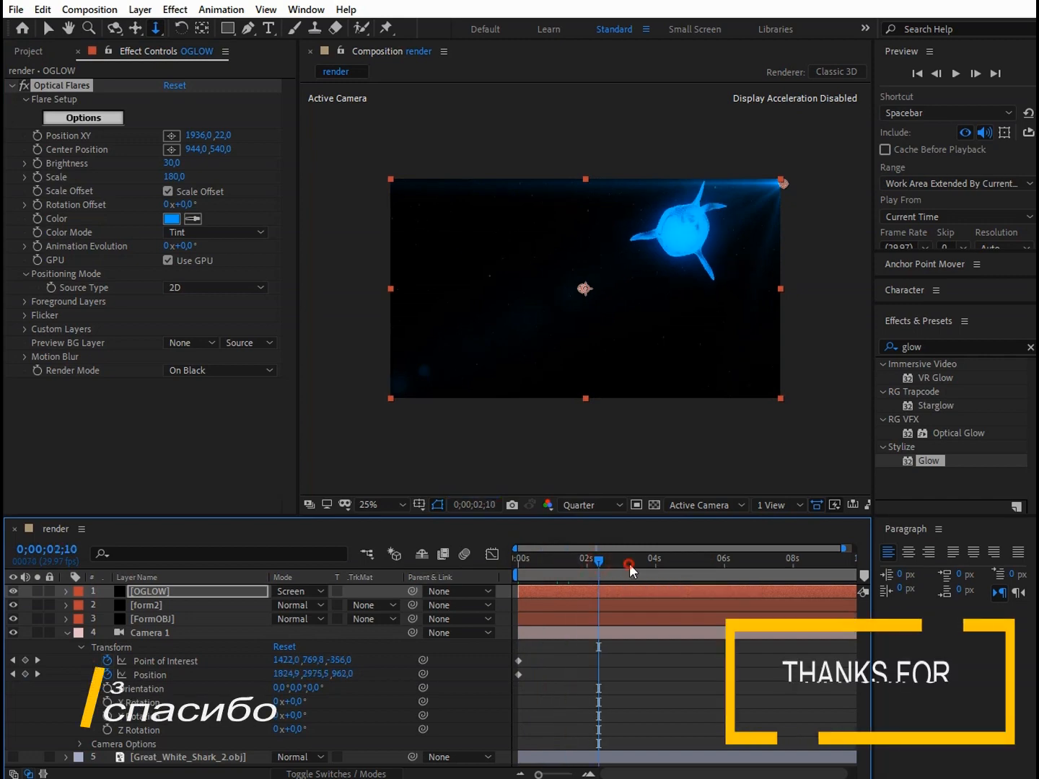
{"action": "left_click", "coordinate": [629, 562]}
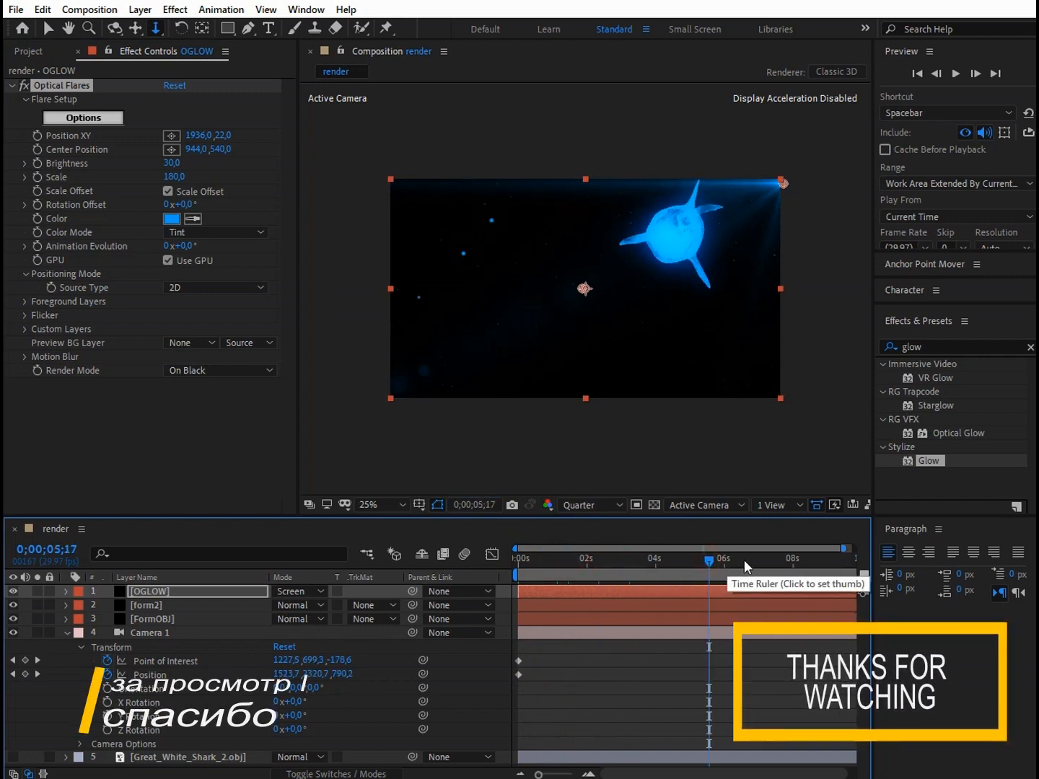
{"action": "left_click", "coordinate": [746, 560]}
{"action": "left_click", "coordinate": [787, 559]}
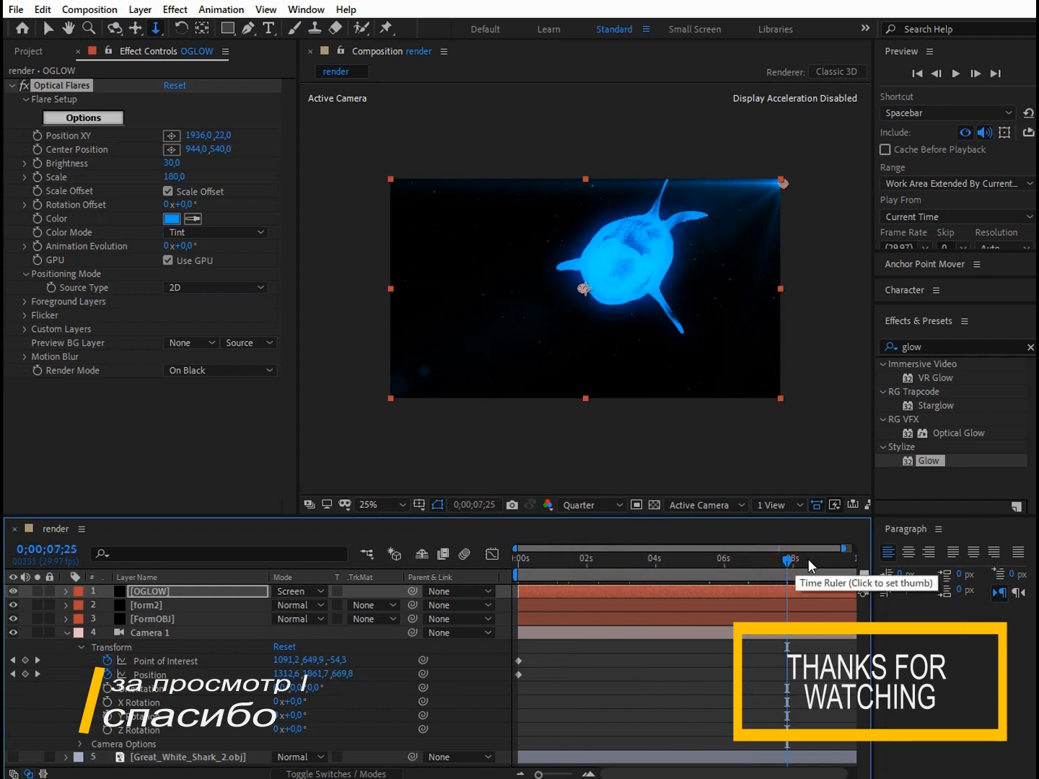
{"action": "left_click", "coordinate": [814, 560]}
{"action": "left_click", "coordinate": [825, 558]}
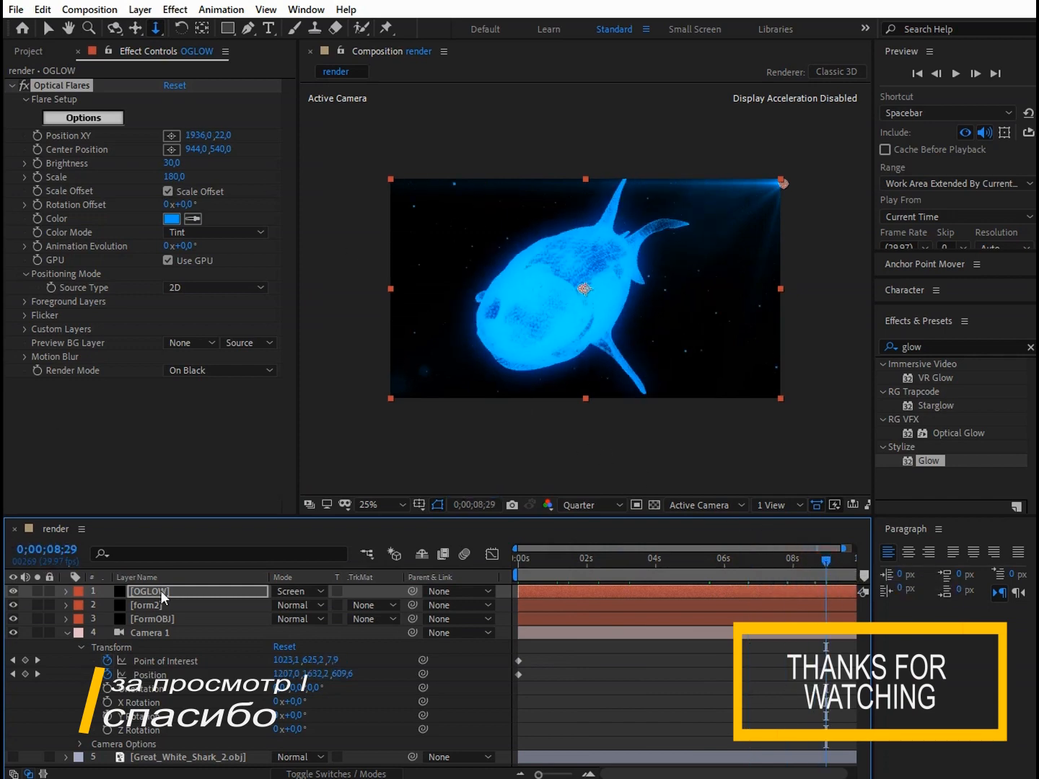
{"action": "left_click", "coordinate": [517, 559]}
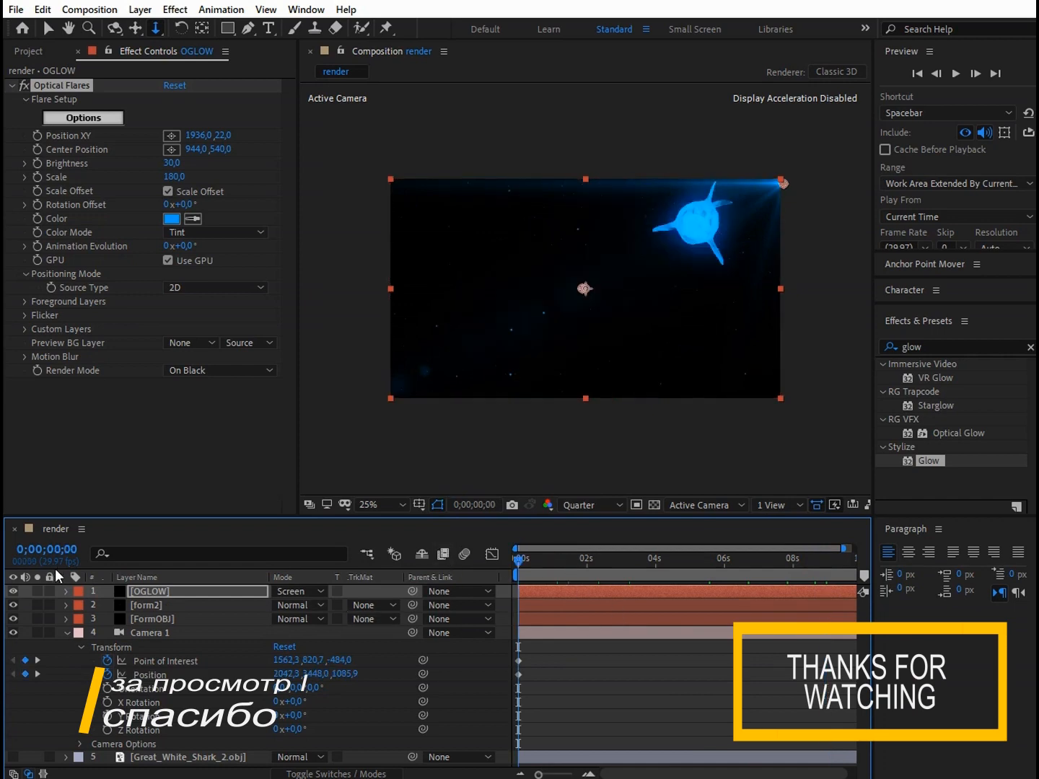
- Choose the PL_Spaceship object as the OBJ model for the FormOBJ layer's base form
{"action": "left_click", "coordinate": [65, 632]}
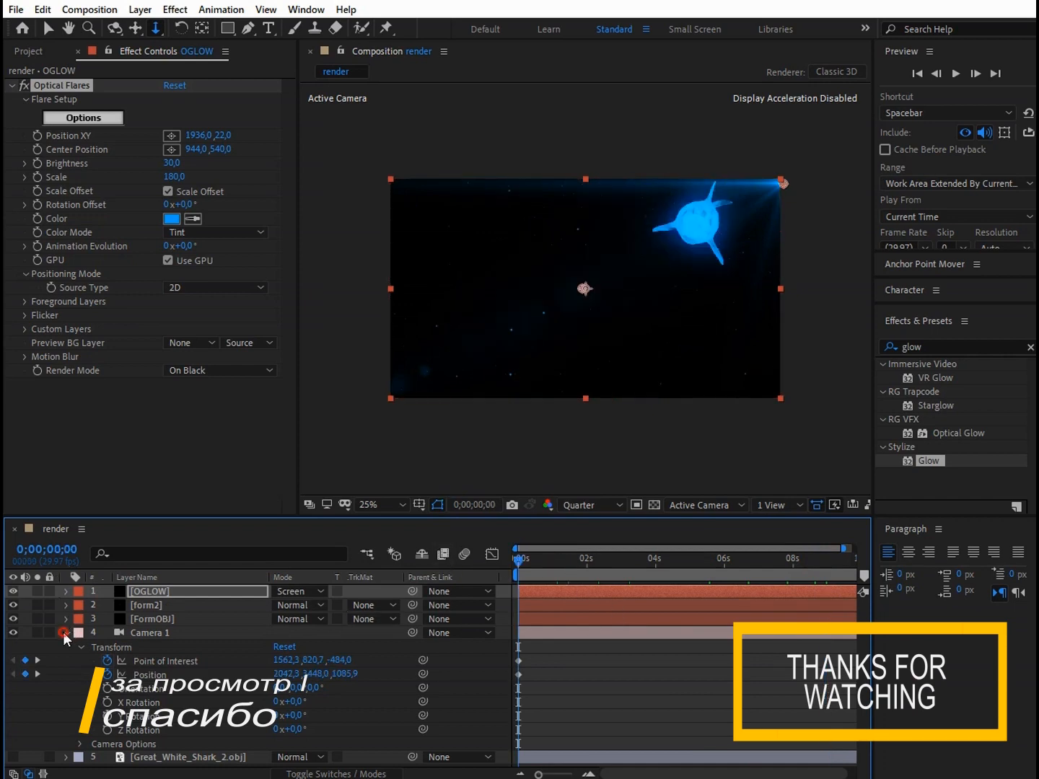
{"action": "left_click", "coordinate": [149, 620]}
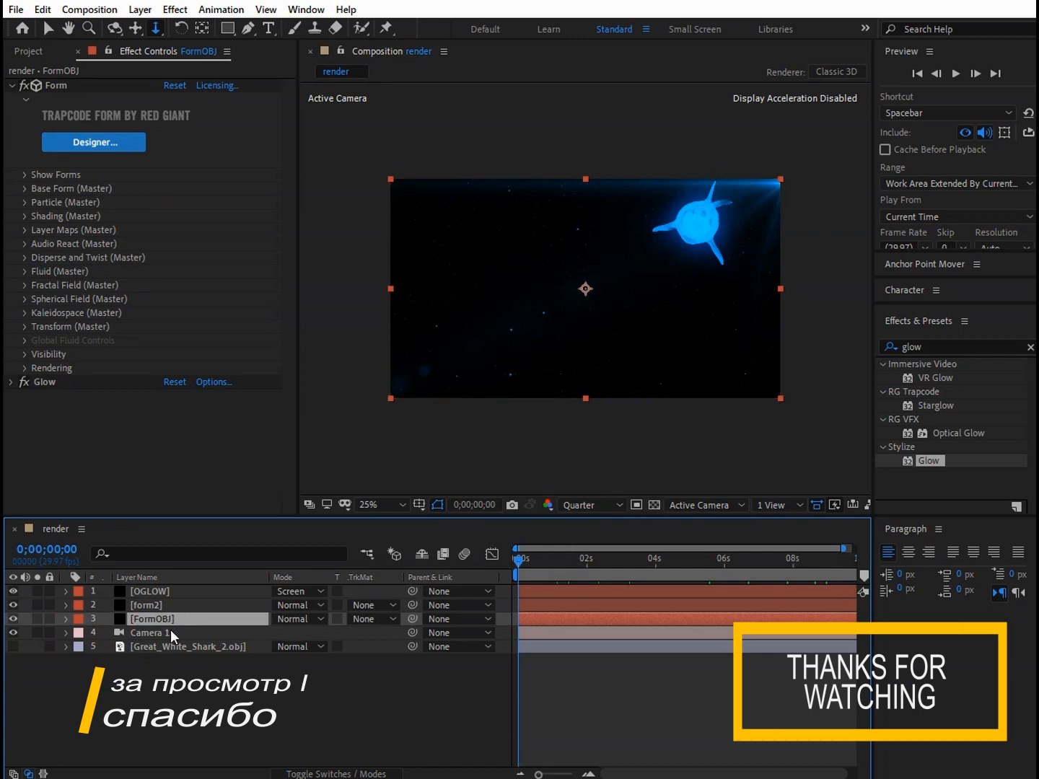
{"action": "left_click", "coordinate": [23, 186]}
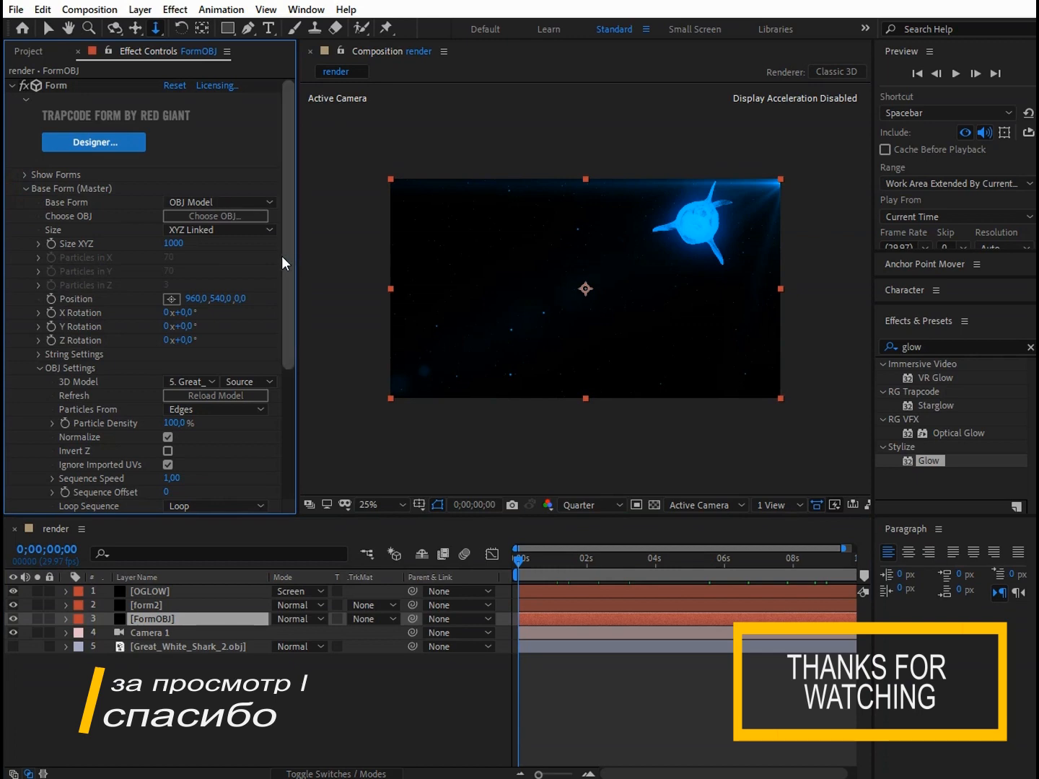
{"action": "left_click", "coordinate": [203, 217]}
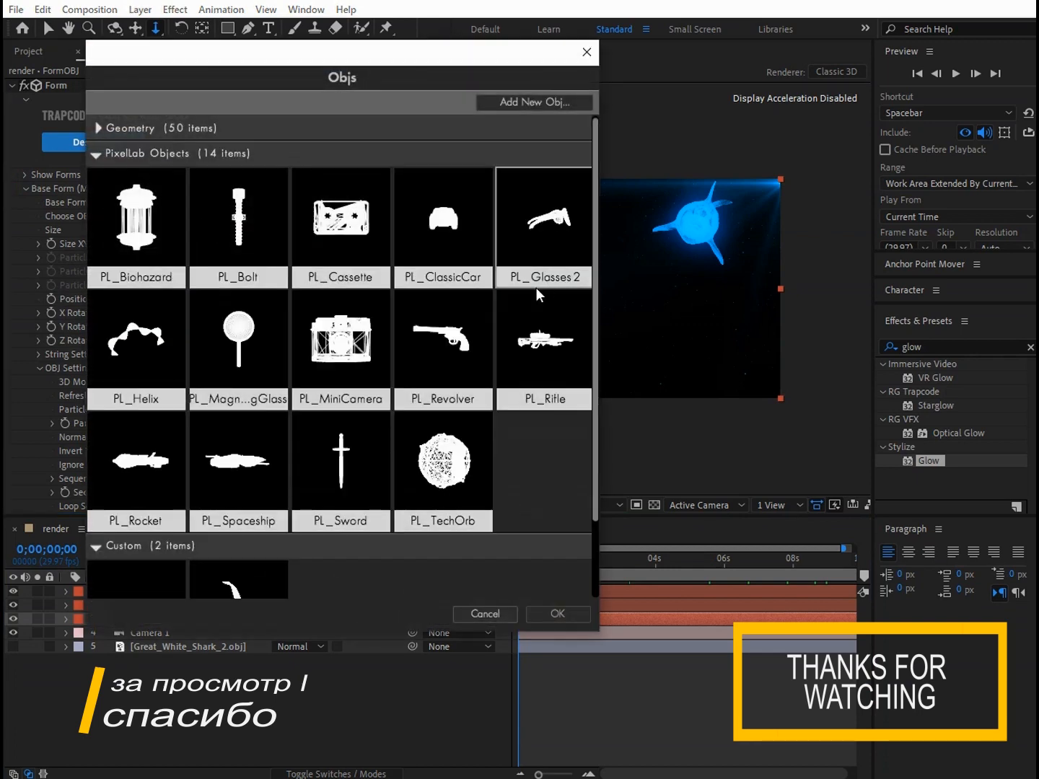
{"action": "scroll", "coordinate": [432, 344], "scroll_direction": "down", "scroll_amount": 1}
{"action": "scroll", "coordinate": [432, 344], "scroll_direction": "down", "scroll_amount": 1}
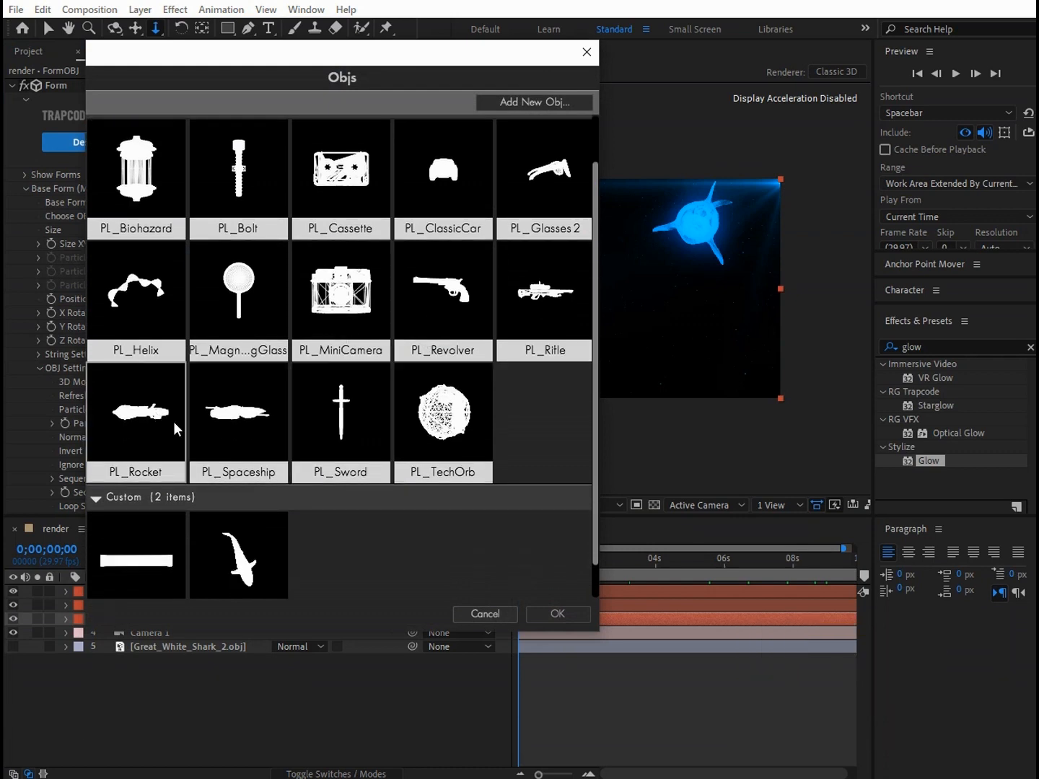
{"action": "left_click", "coordinate": [227, 430]}
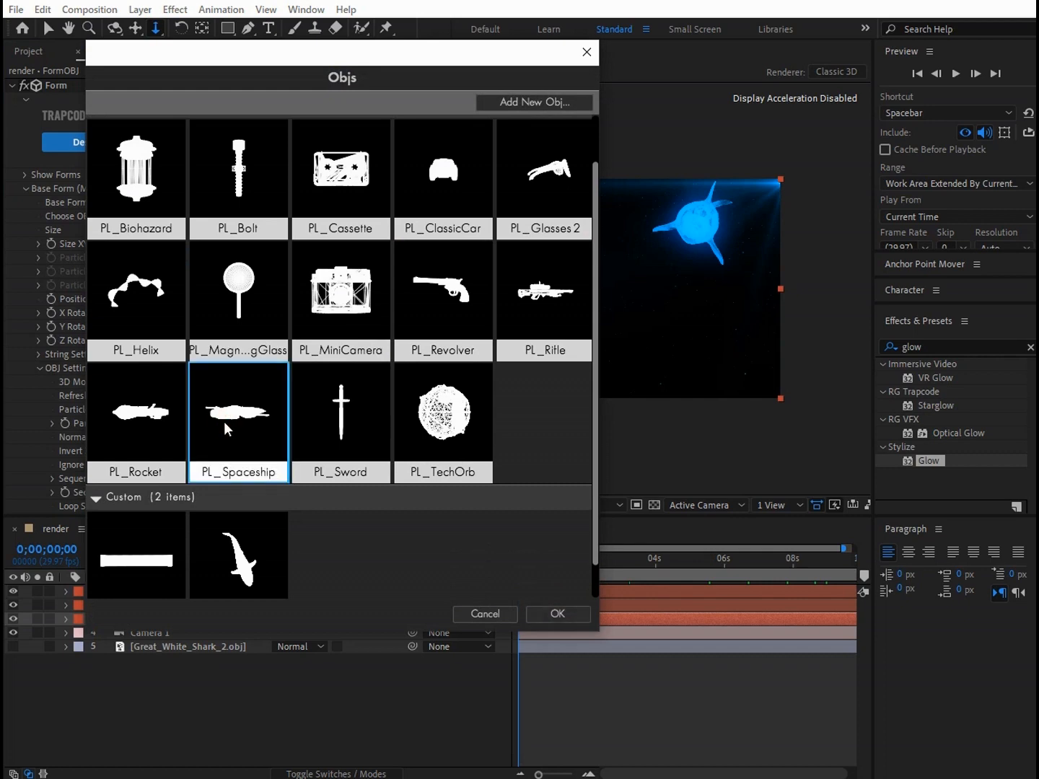
{"action": "left_click", "coordinate": [545, 613]}
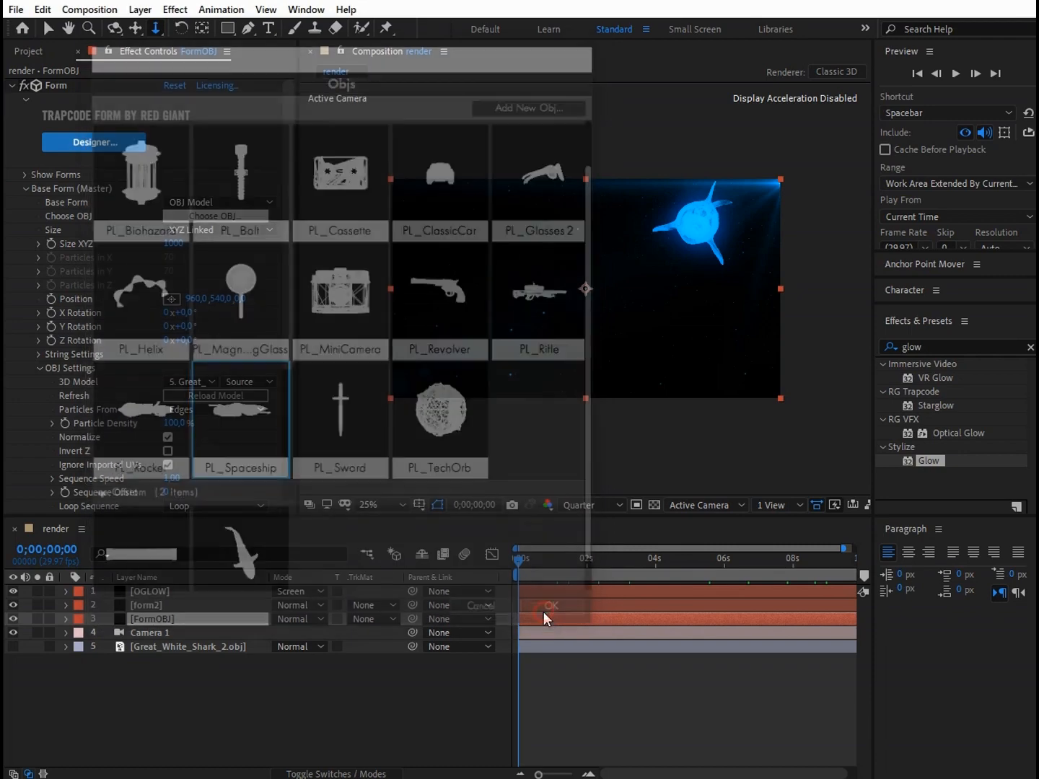